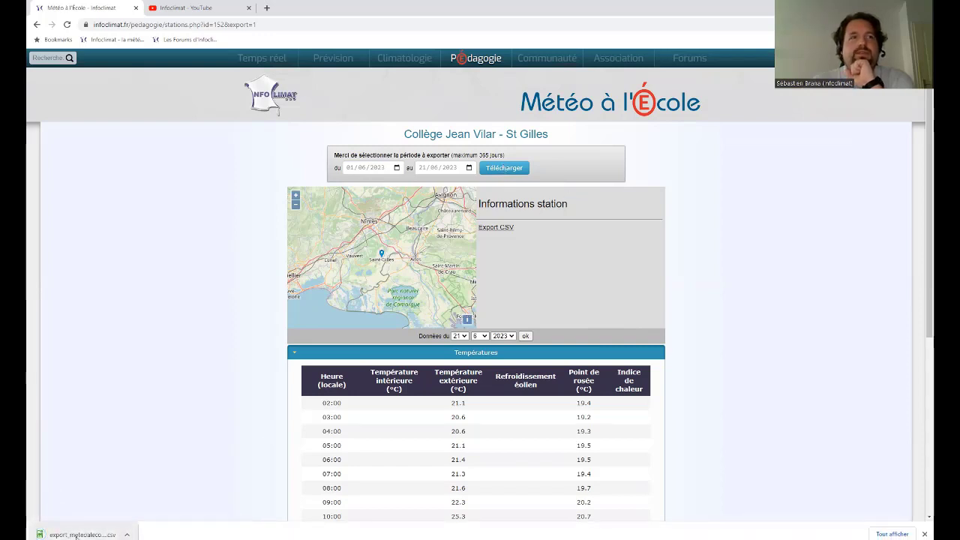
- Locate the downloaded export_meteoalecole.org_ME152 (1).csv in its folder, open it in Notepad++ and look through its semicolon-separated rows
{"action": "left_click", "coordinate": [128, 535]}
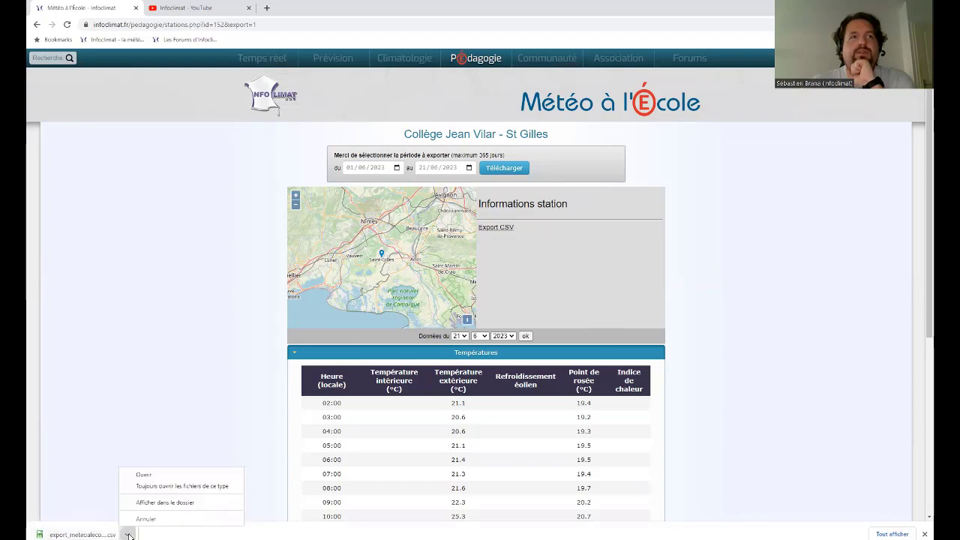
{"action": "left_click", "coordinate": [162, 503]}
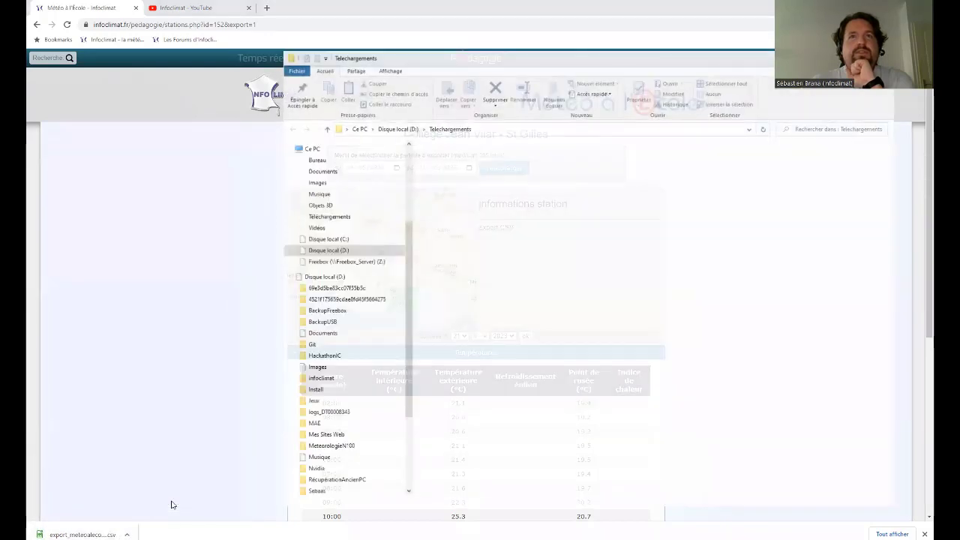
{"action": "right_click", "coordinate": [482, 160]}
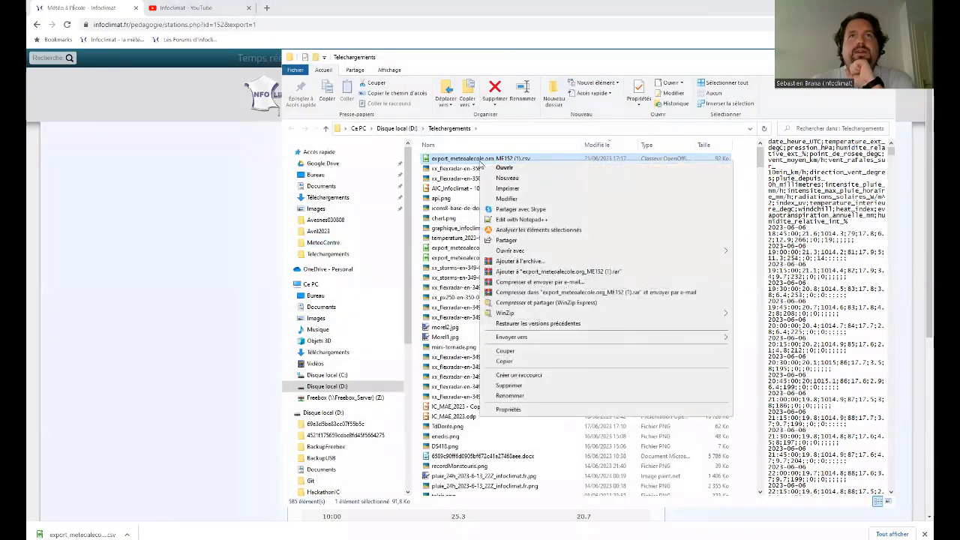
{"action": "left_click", "coordinate": [547, 219]}
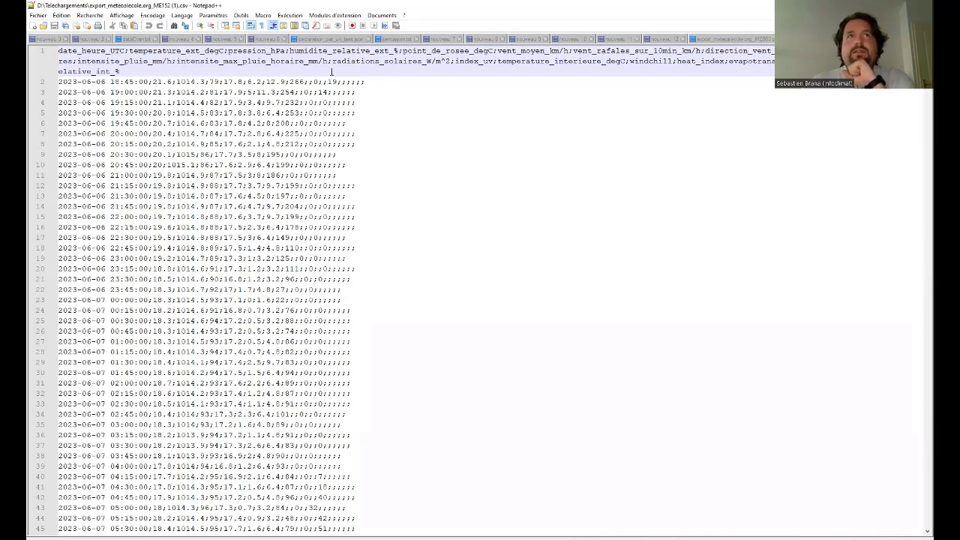
{"action": "scroll", "coordinate": [312, 327], "scroll_direction": "down", "scroll_amount": 5}
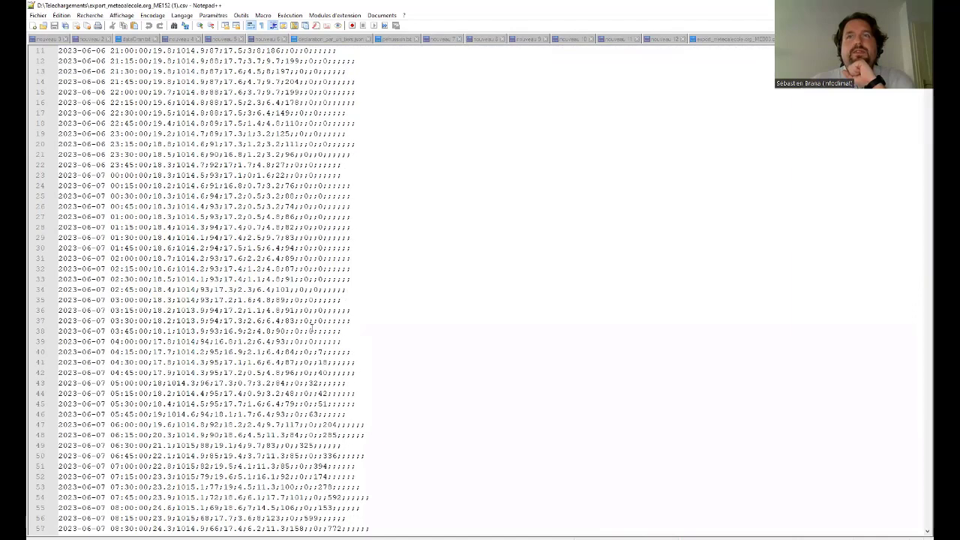
{"action": "scroll", "coordinate": [312, 327], "scroll_direction": "up", "scroll_amount": 5}
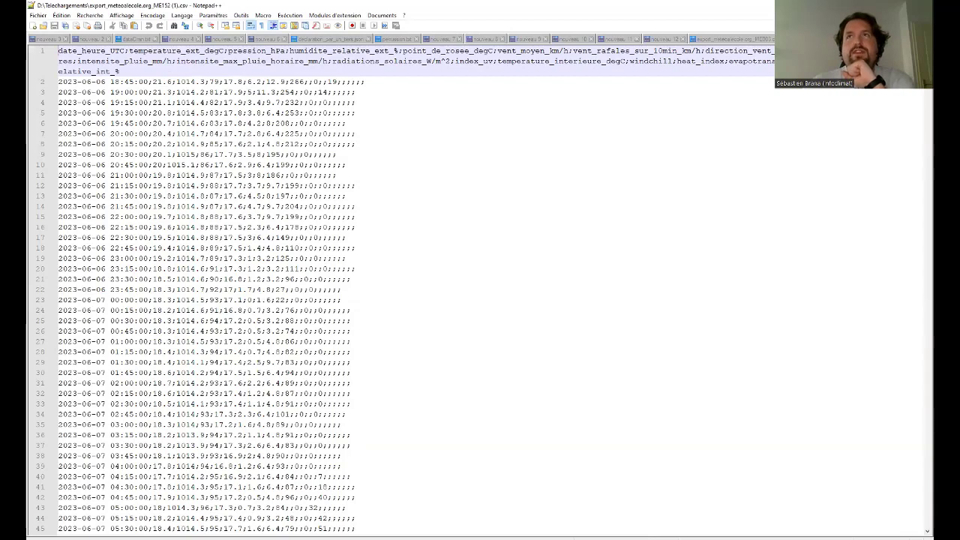
- Close the ME152 (1) and ME003 export files in Notepad++ and return to the Telechargements folder
{"action": "key", "text": "ctrl+w"}
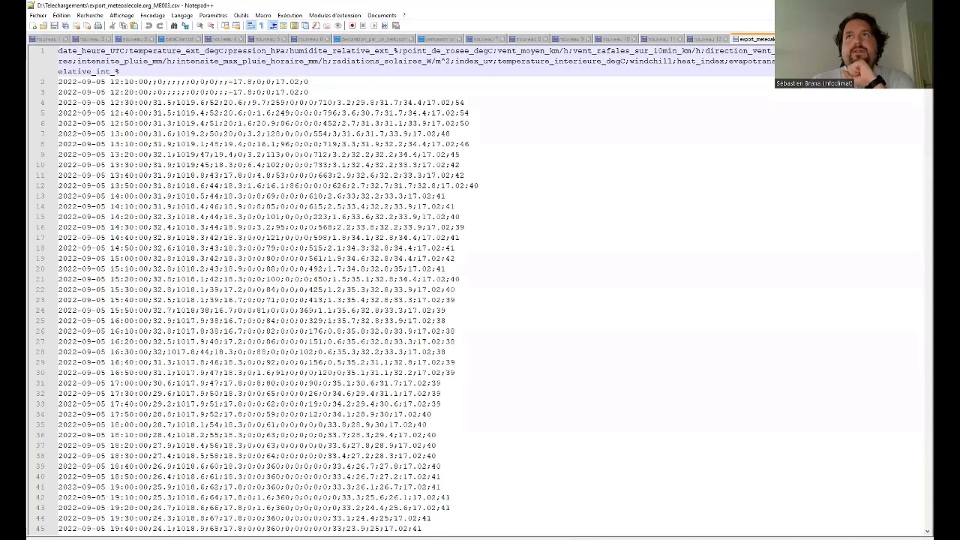
{"action": "key", "text": "ctrl+w"}
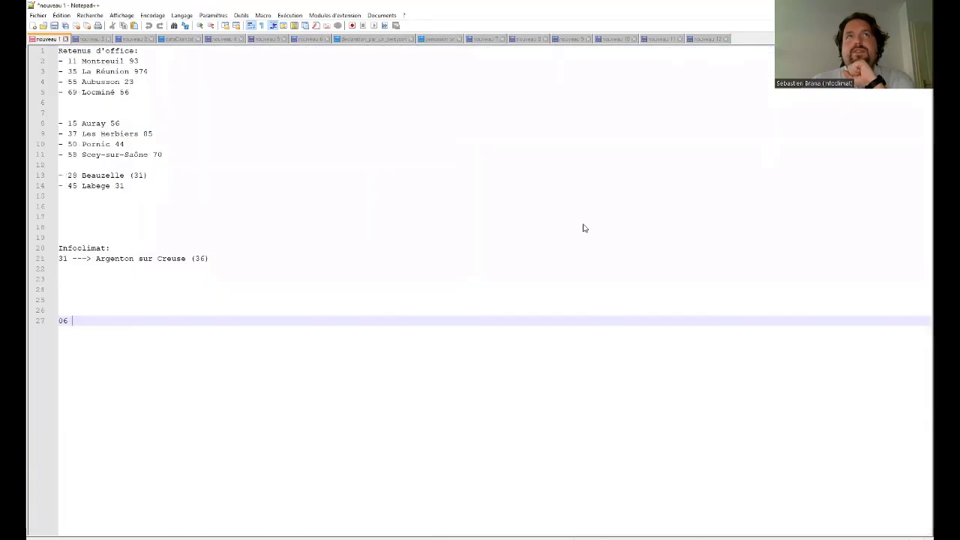
{"action": "key", "text": "alt+Tab"}
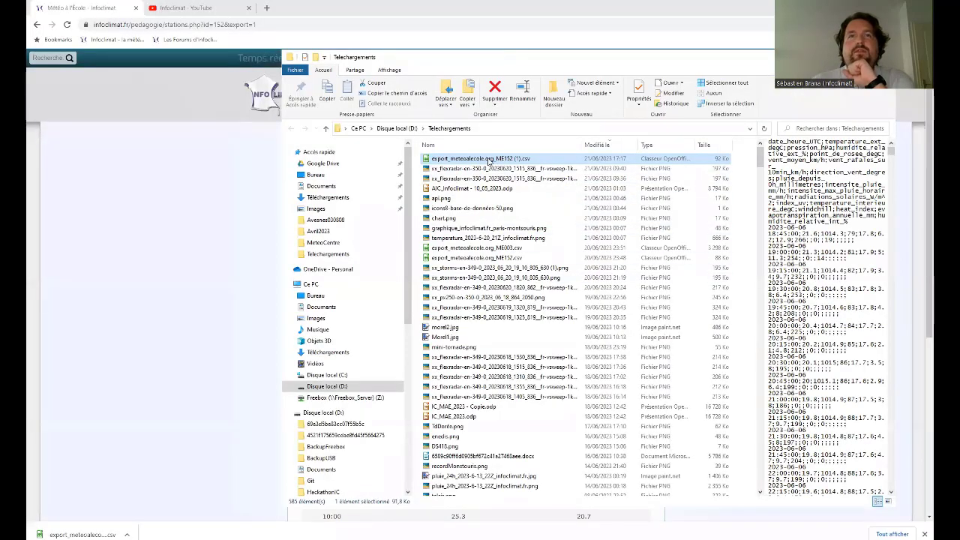
- Open export_meteoalecole.org_ME152 (1).csv in LibreOffice Calc, importing it as Unicode (UTF-8) with the semicolon separator
{"action": "double_click", "coordinate": [486, 160]}
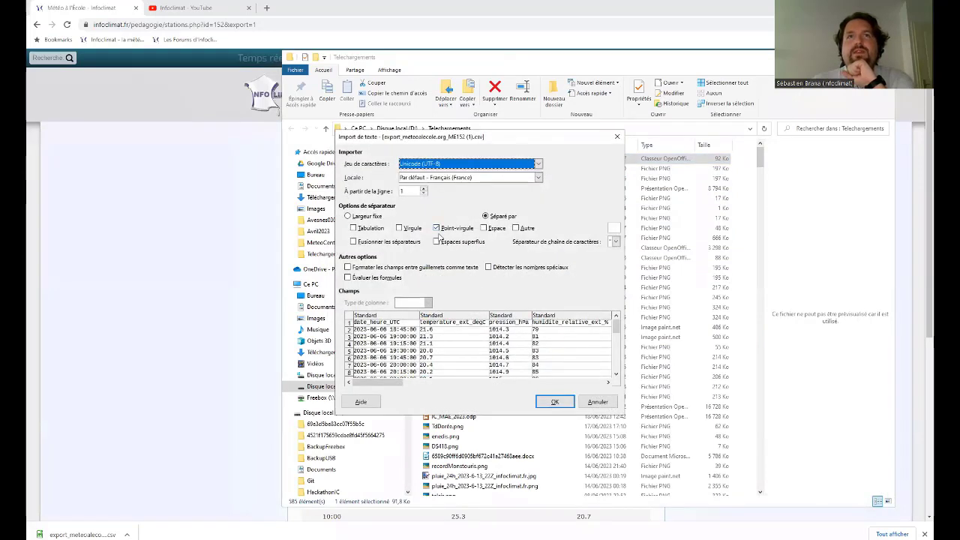
{"action": "left_click", "coordinate": [554, 401]}
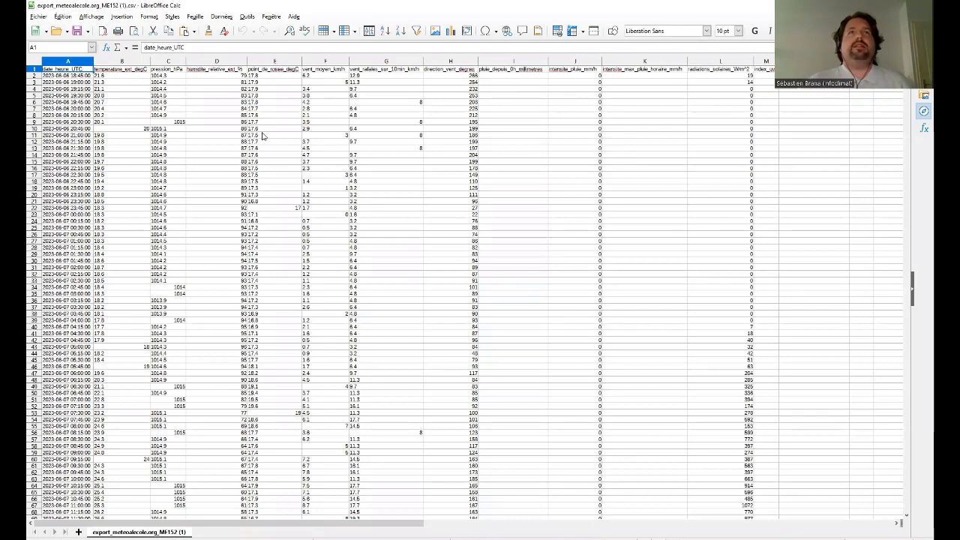
{"action": "scroll", "coordinate": [262, 136], "scroll_direction": "up", "scroll_amount": 2}
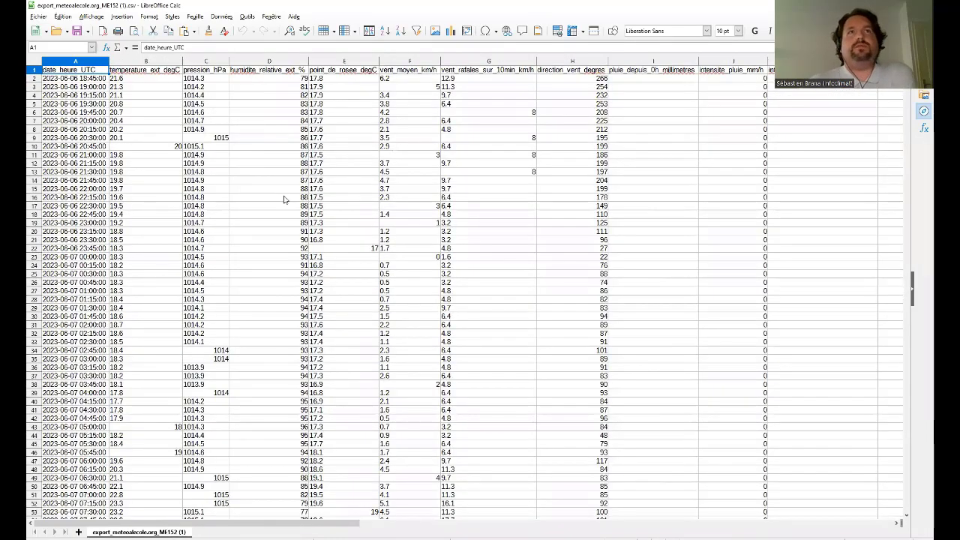
- Examine the spacing of the timestamps in the date_heure_UTC column around rows 11 to 13
{"action": "left_click", "coordinate": [87, 173]}
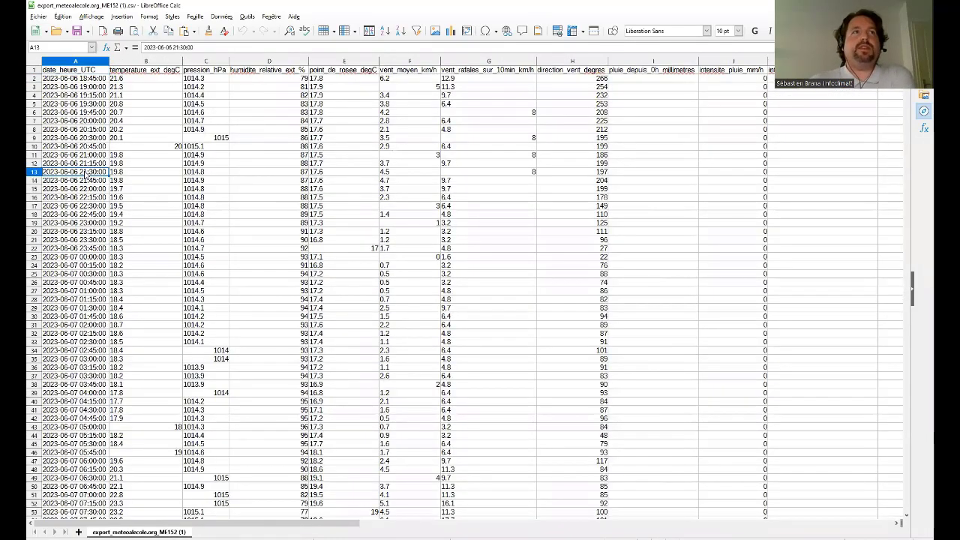
{"action": "key", "text": "Up"}
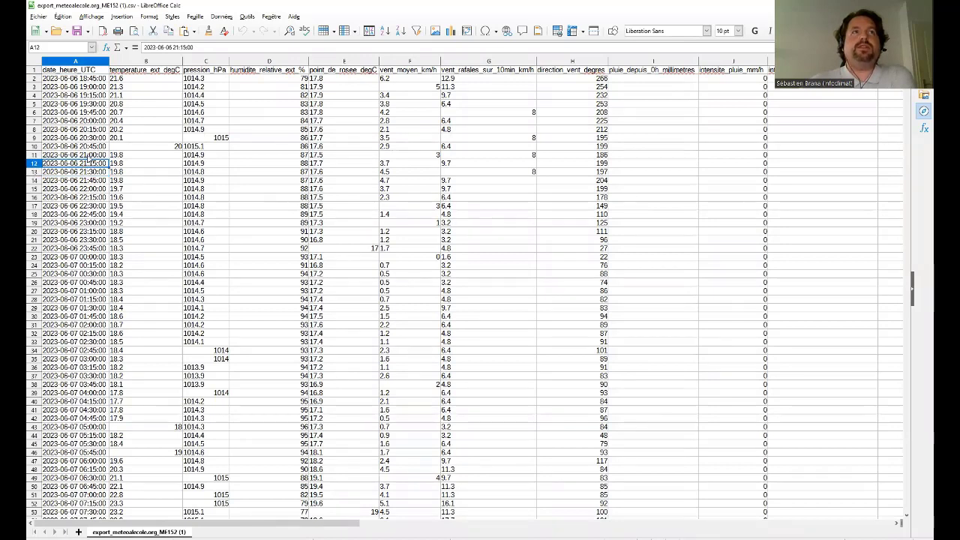
{"action": "key", "text": "Up"}
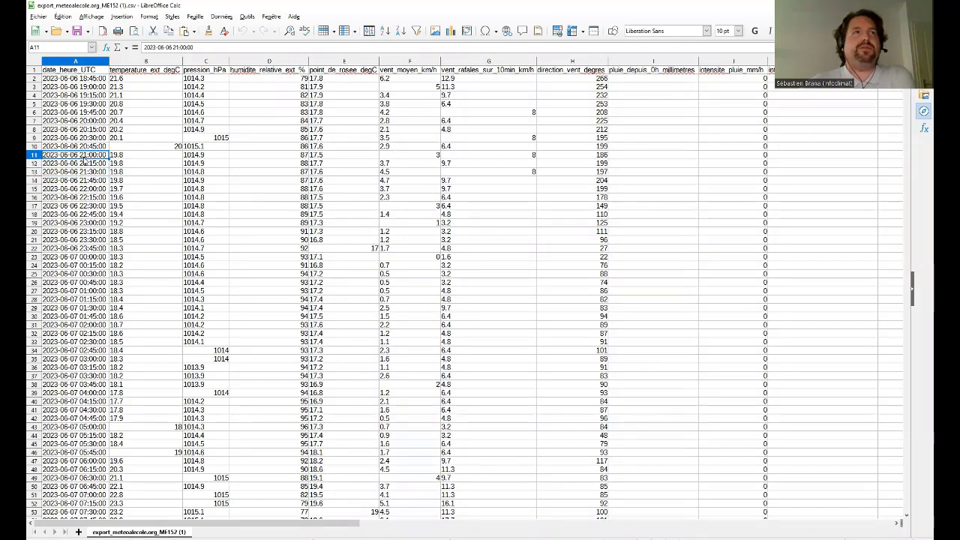
{"action": "left_click", "coordinate": [77, 174]}
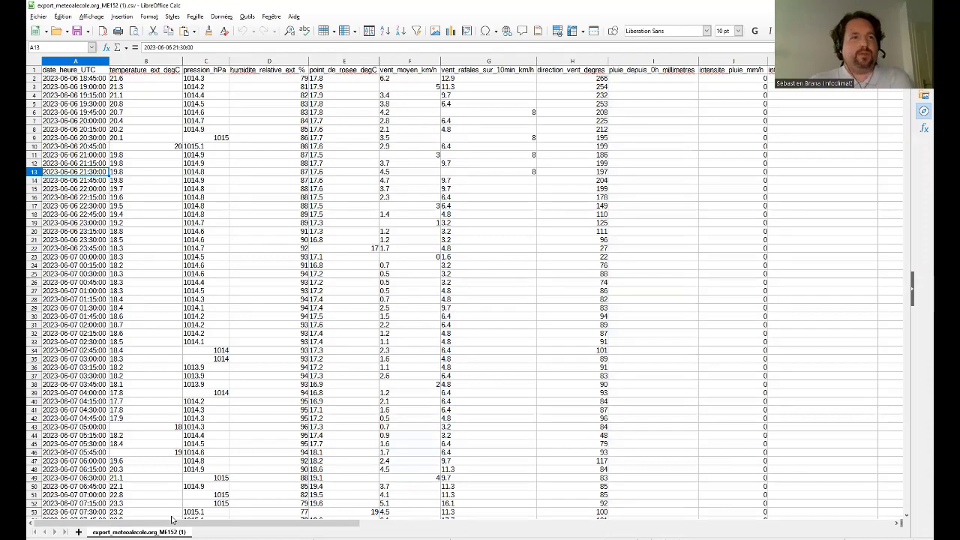
{"action": "mouse_move", "coordinate": [185, 523]}
{"action": "left_mouse_down"}
{"action": "mouse_move", "coordinate": [302, 523]}
{"action": "mouse_move", "coordinate": [197, 523]}
{"action": "left_mouse_up"}
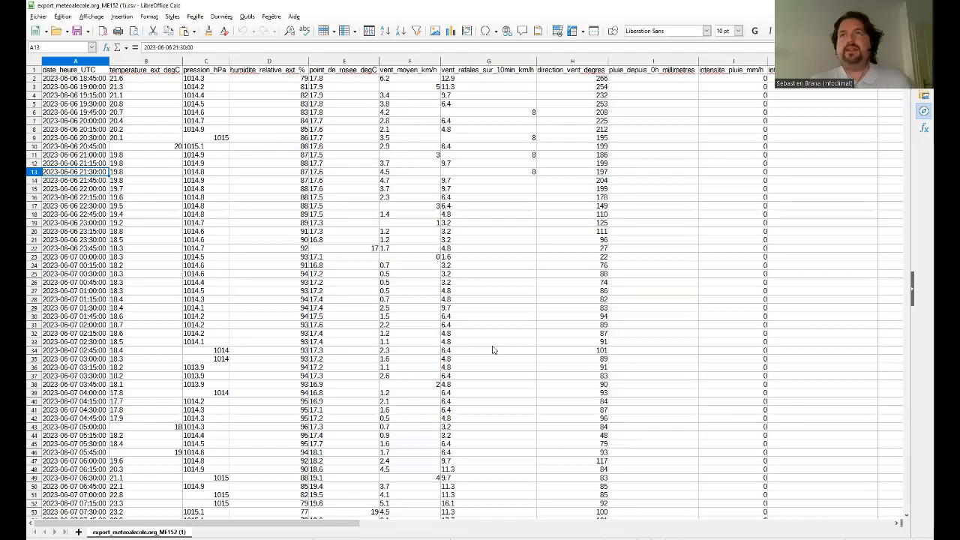
- Look through the weather measurements further down the sheet, past the 10 June 2023 records
{"action": "scroll", "coordinate": [493, 319], "scroll_direction": "down", "scroll_amount": 1, "text": "ctrl"}
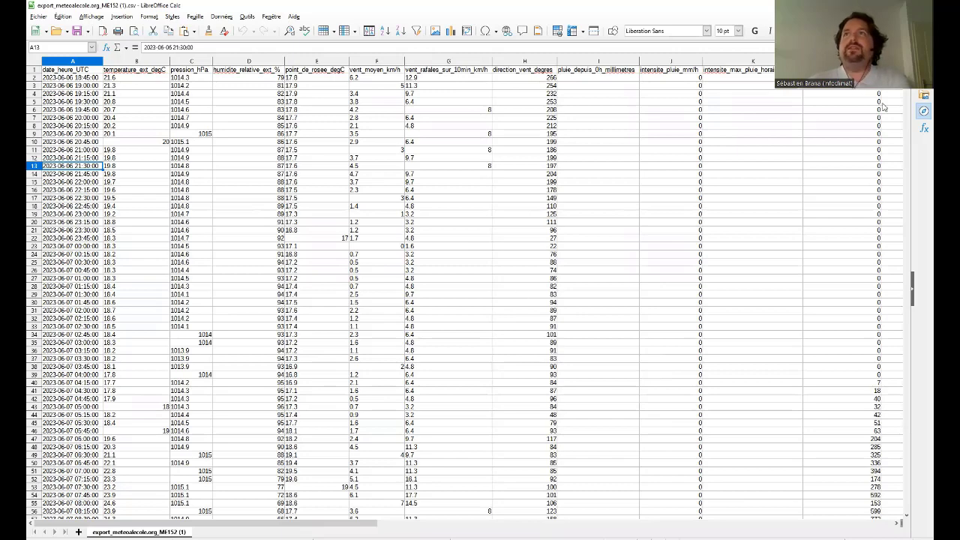
{"action": "left_click_drag", "start_coordinate": [905, 96], "coordinate": [903, 171]}
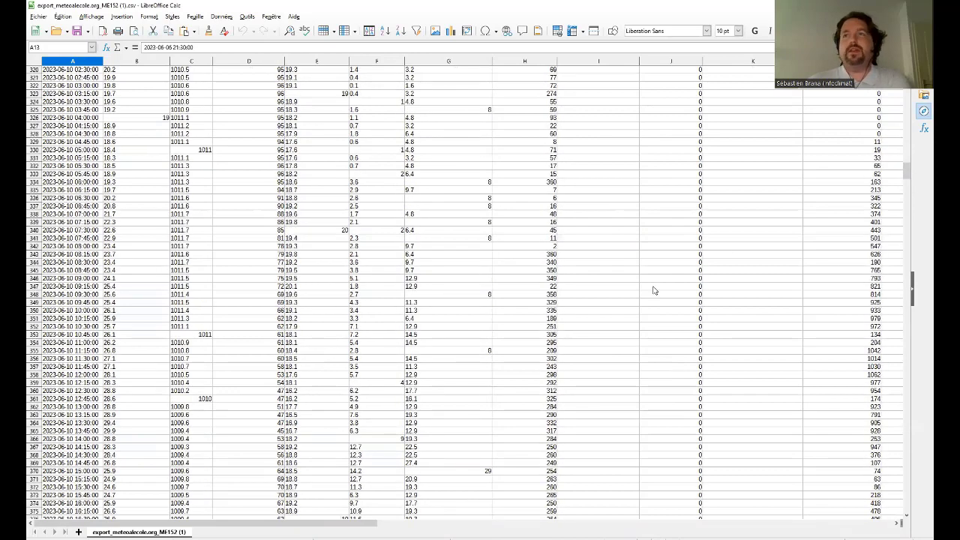
{"action": "scroll", "coordinate": [675, 318], "scroll_direction": "down", "scroll_amount": 2}
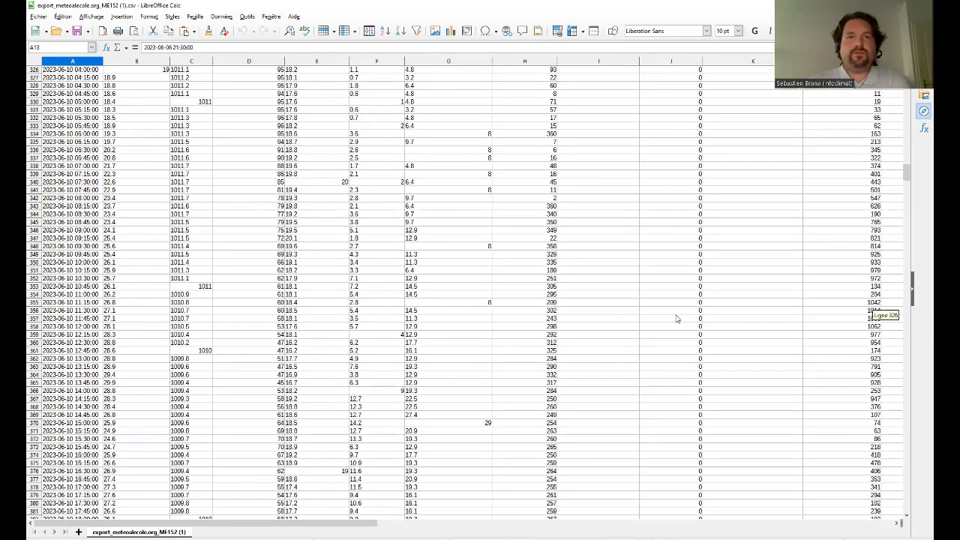
{"action": "left_click_drag", "start_coordinate": [906, 182], "coordinate": [904, 281]}
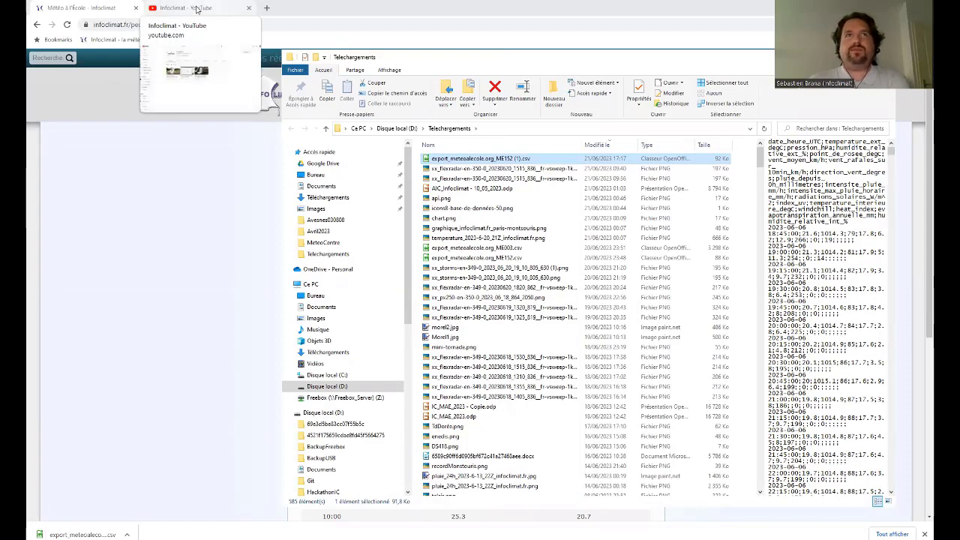
- Switch to the Infoclimat YouTube channel, enlarge the page, dismiss the download bar and open the video "[Météo à l'École] Exploiter les données du réseau"
{"action": "left_click", "coordinate": [197, 9]}
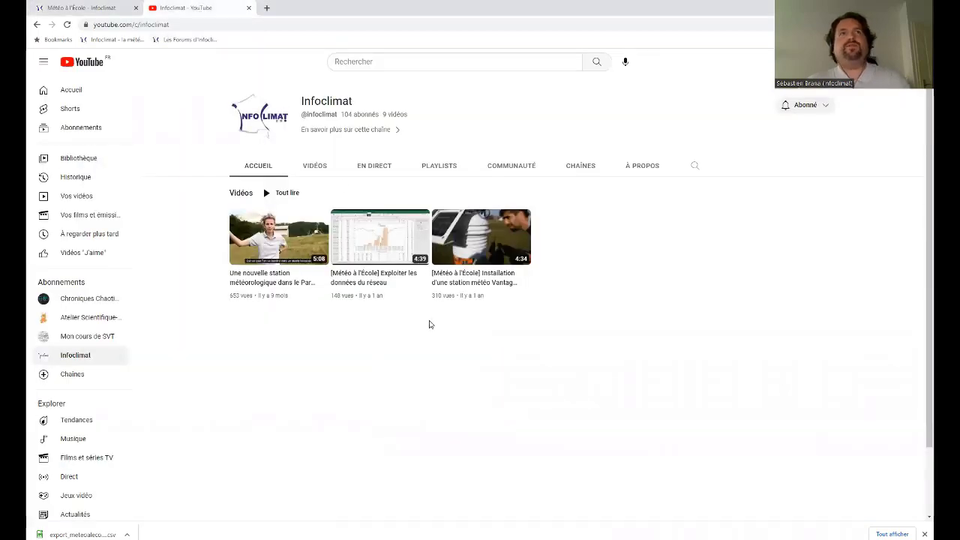
{"action": "key", "text": "ctrl+plus"}
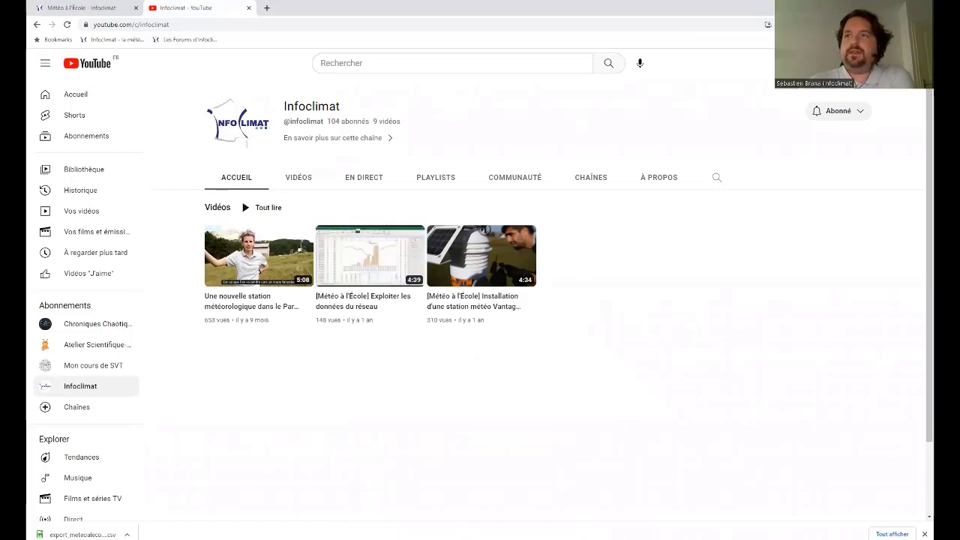
{"action": "left_click", "coordinate": [922, 533]}
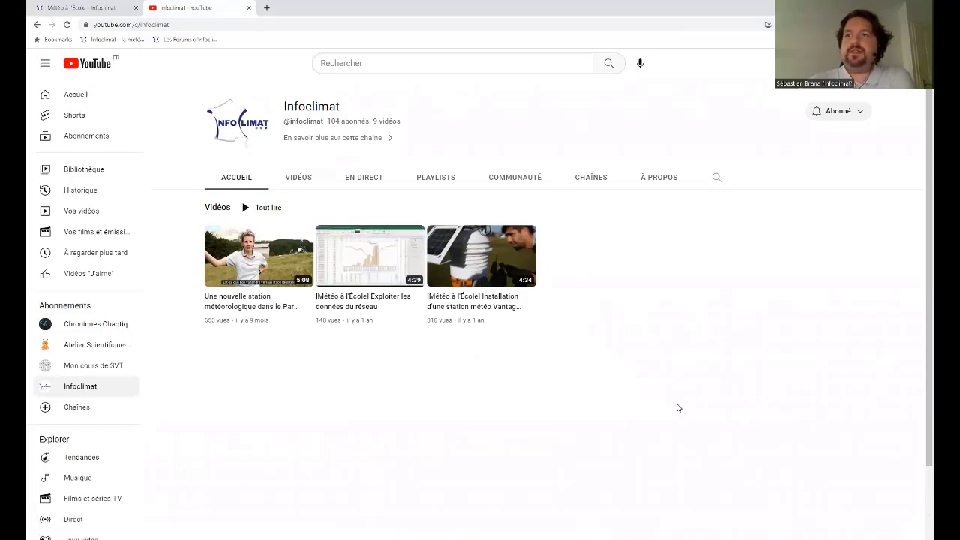
{"action": "left_click", "coordinate": [339, 267]}
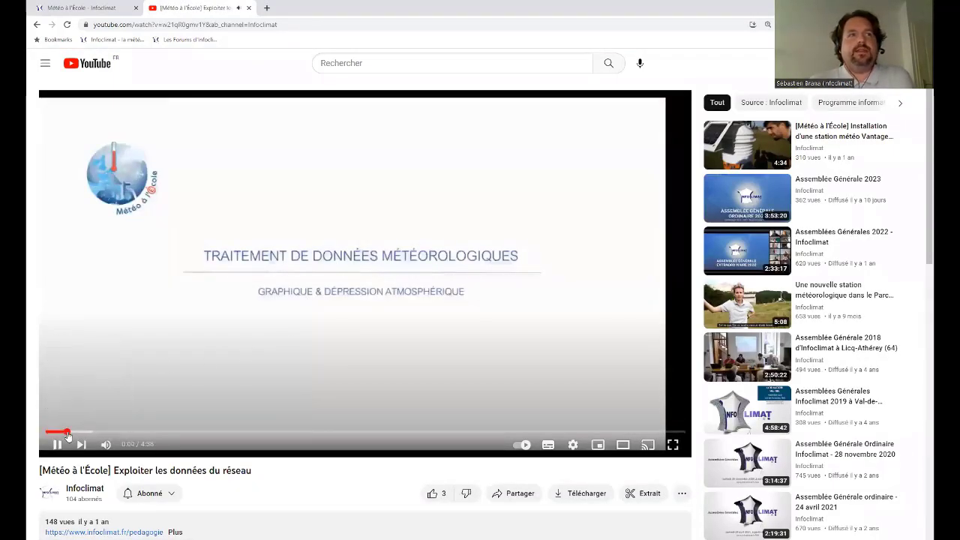
- Skim the video from its introduction through the data export and spreadsheet to the finished pressure and precipitation chart
{"action": "left_click", "coordinate": [67, 431]}
{"action": "left_click", "coordinate": [96, 431]}
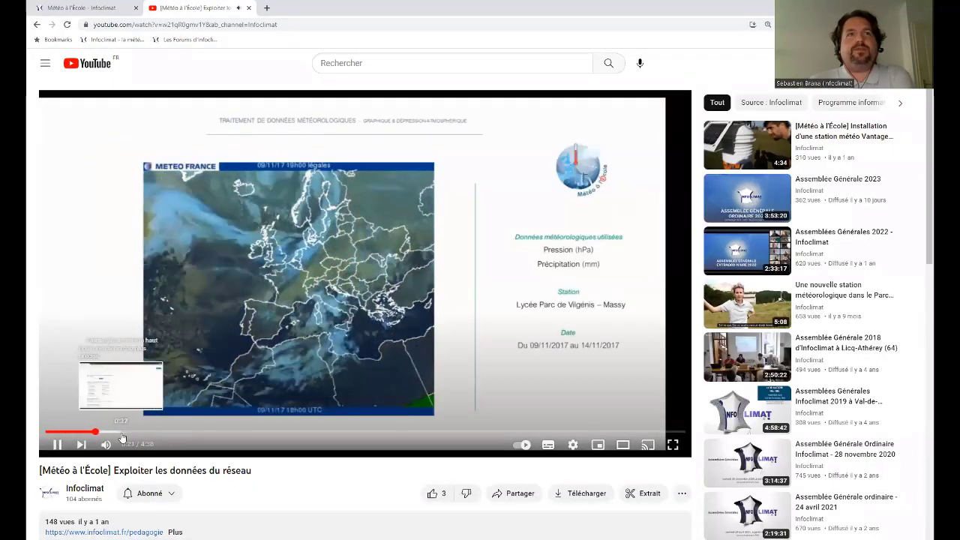
{"action": "left_click", "coordinate": [126, 433]}
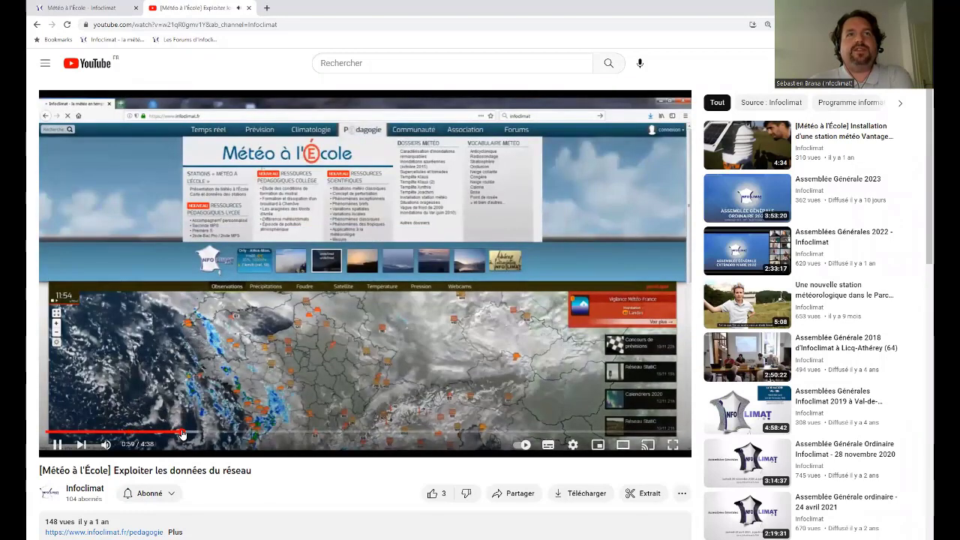
{"action": "left_click", "coordinate": [182, 433]}
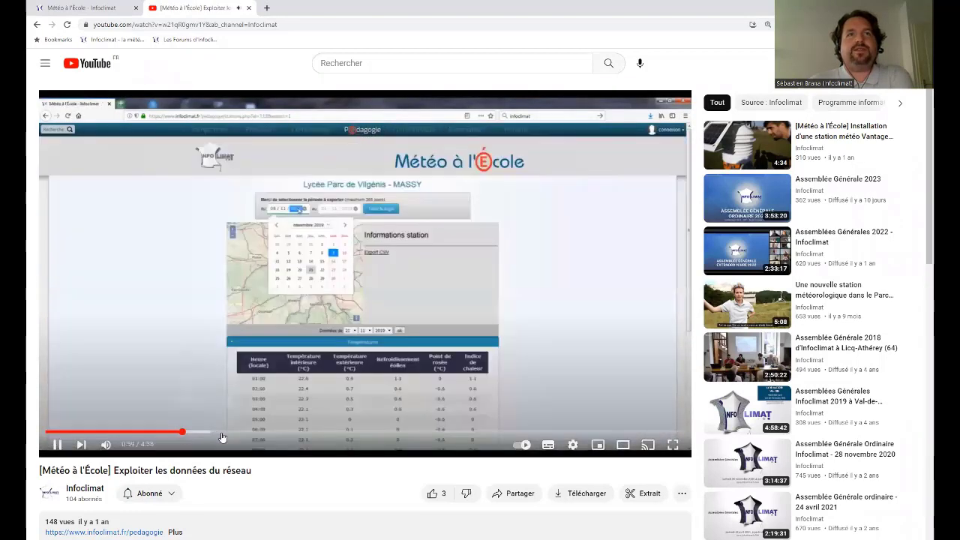
{"action": "left_click", "coordinate": [262, 433]}
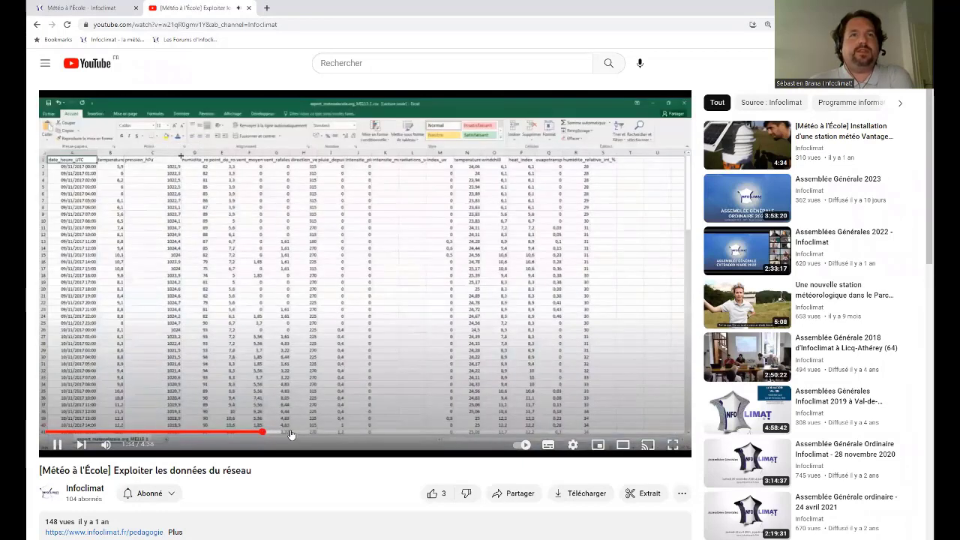
{"action": "left_click", "coordinate": [322, 432]}
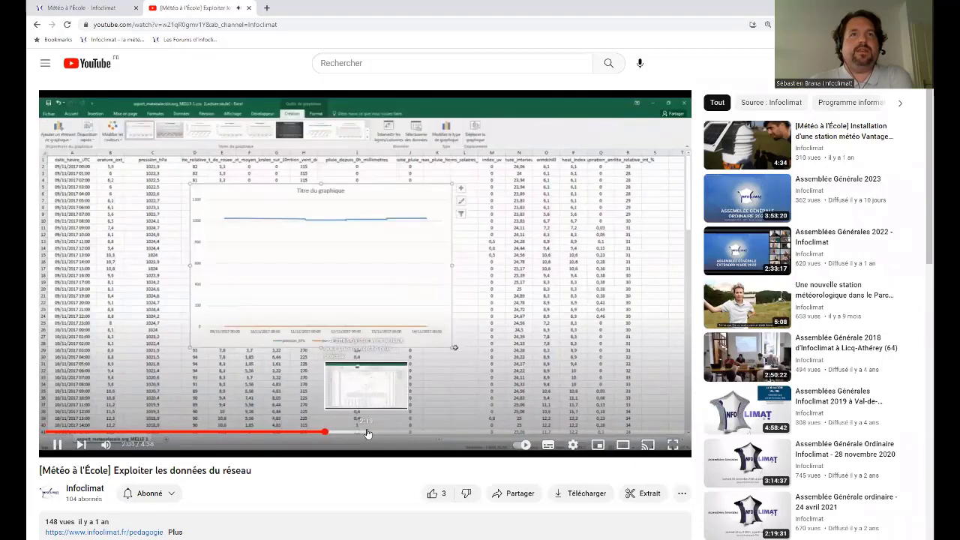
{"action": "left_click", "coordinate": [448, 432]}
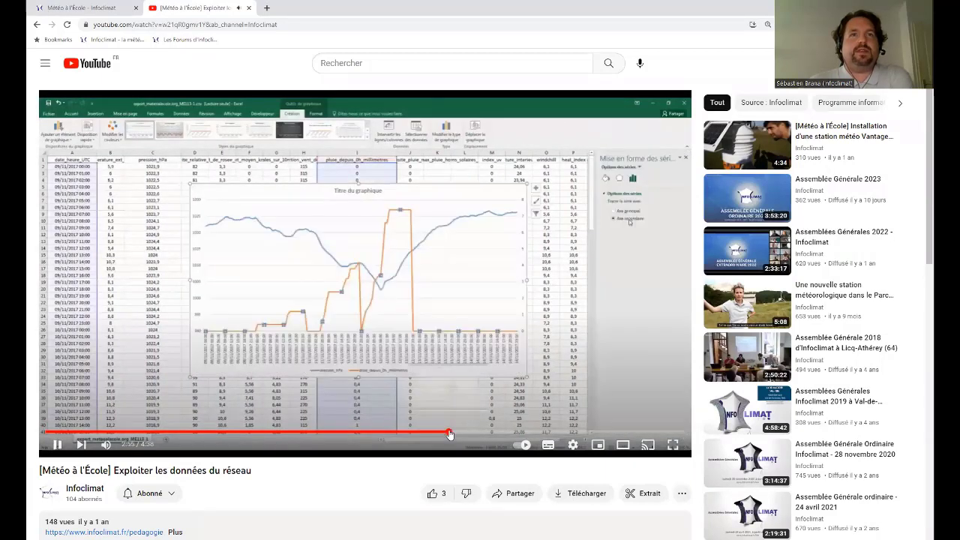
{"action": "left_click", "coordinate": [536, 434]}
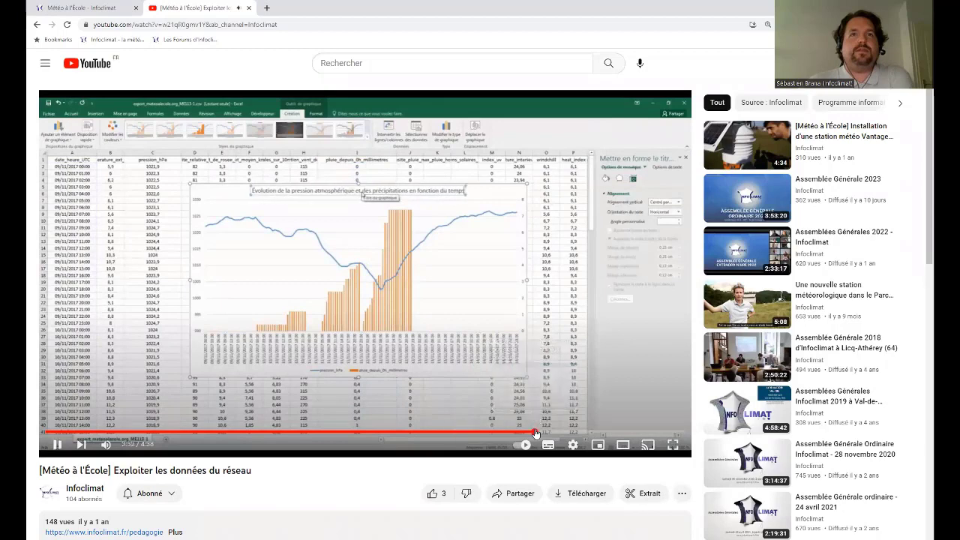
{"action": "left_click", "coordinate": [600, 433]}
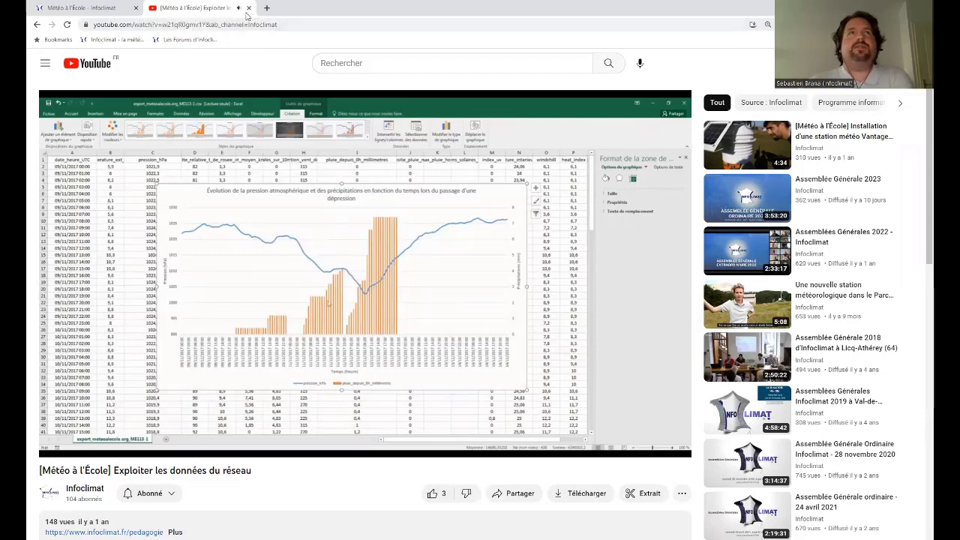
- Close the YouTube video and go from the station page to the Infoclimat home page
{"action": "left_click", "coordinate": [248, 7]}
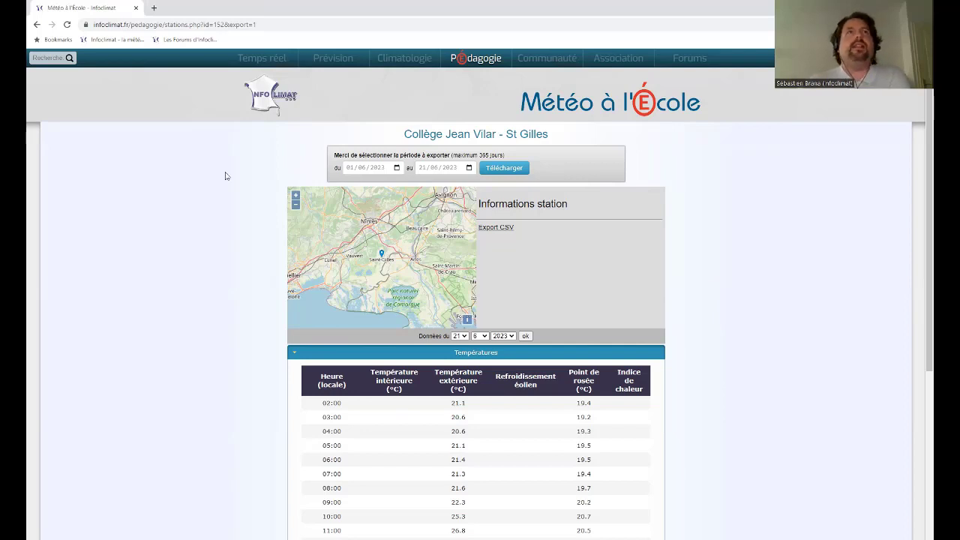
{"action": "left_click", "coordinate": [261, 100]}
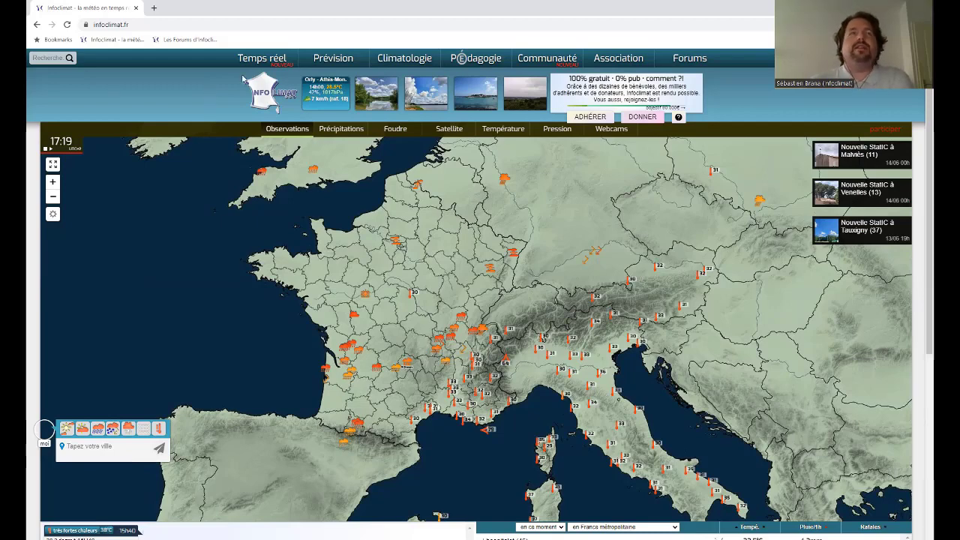
- Open the real-time station temperature map and zoom in on northern France, then out to the Atlantic and North America
{"action": "mouse_move", "coordinate": [256, 62]}
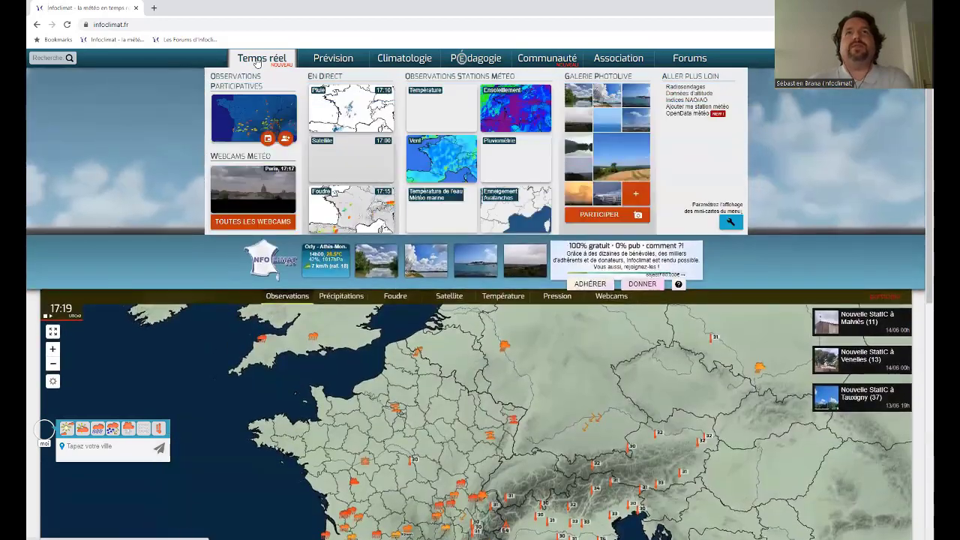
{"action": "left_click", "coordinate": [422, 95]}
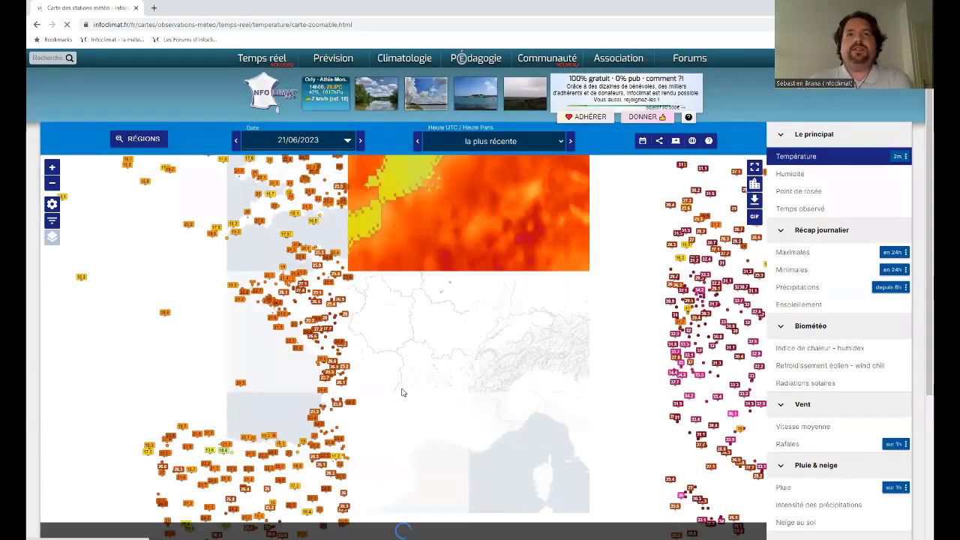
{"action": "scroll", "coordinate": [401, 393], "scroll_direction": "down", "scroll_amount": 1}
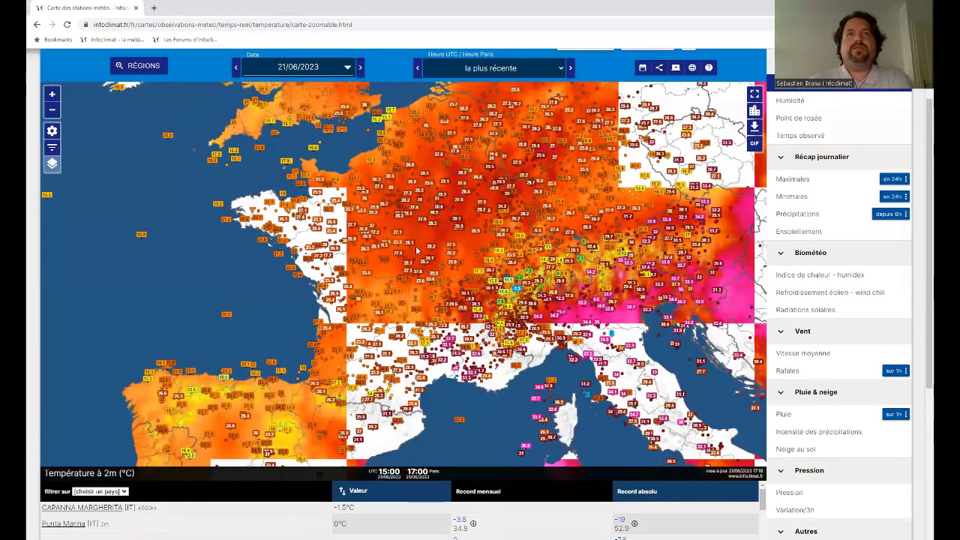
{"action": "scroll", "coordinate": [355, 282], "scroll_direction": "up", "scroll_amount": 3}
{"action": "left_click_drag", "start_coordinate": [543, 193], "coordinate": [538, 368]}
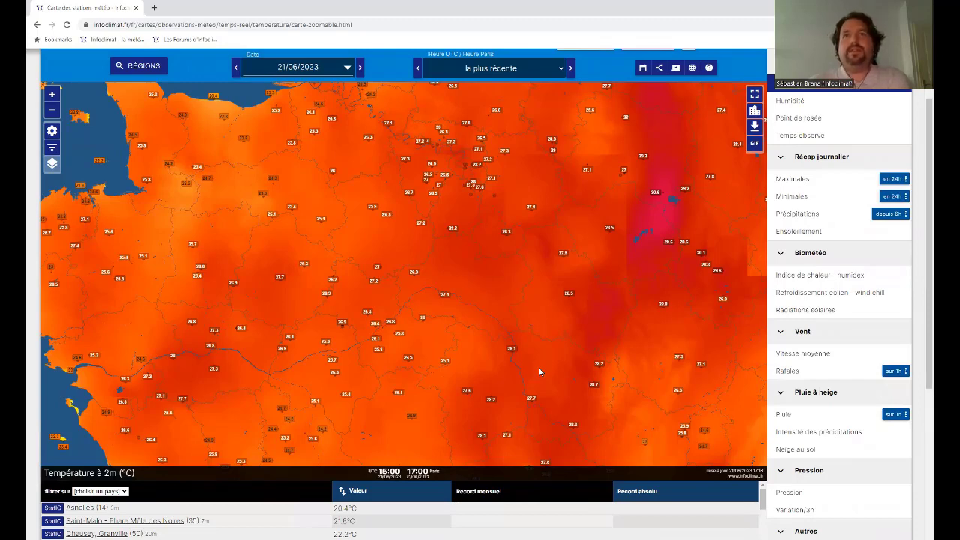
{"action": "scroll", "coordinate": [634, 276], "scroll_direction": "down", "scroll_amount": 4}
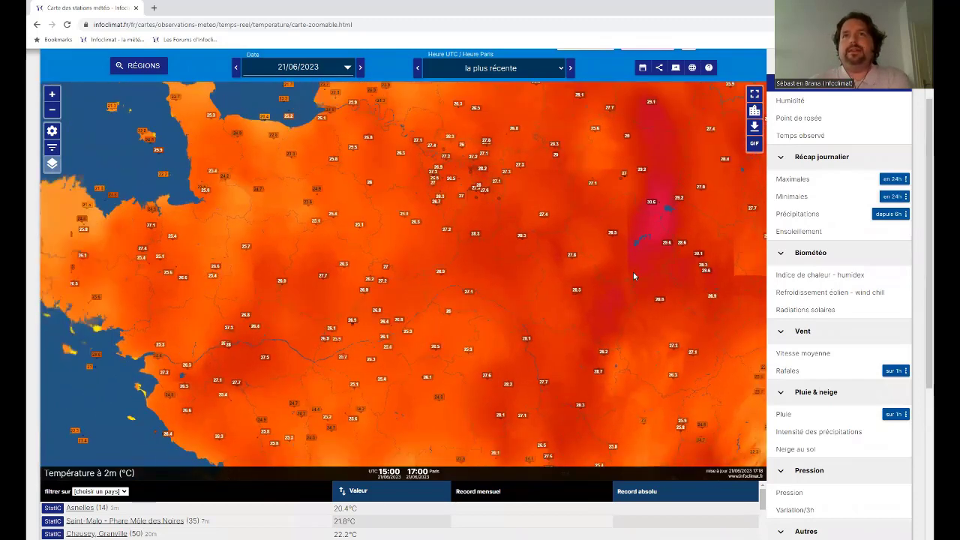
{"action": "scroll", "coordinate": [634, 276], "scroll_direction": "down", "scroll_amount": 2}
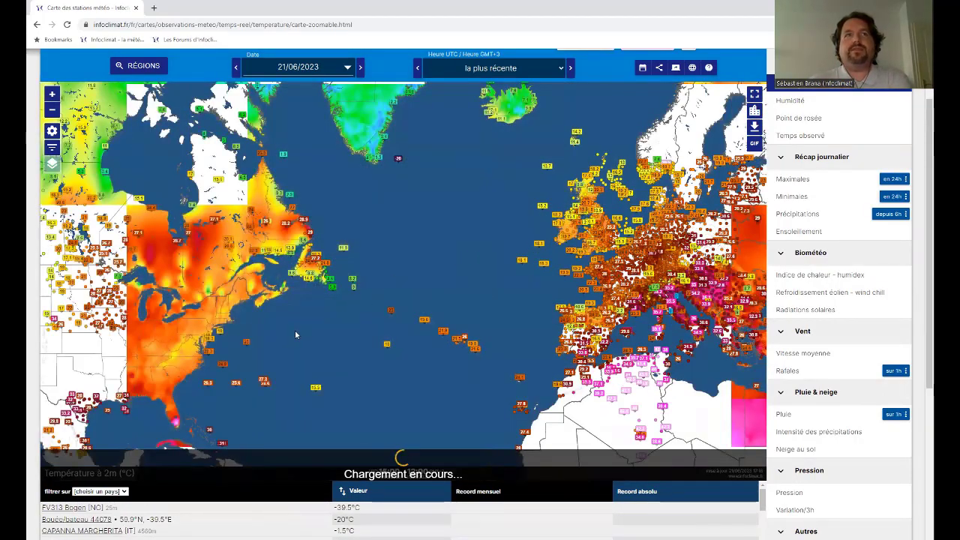
- Examine the station temperatures across Europe, the Channel coast, Brittany and the south of France on the map
{"action": "left_click_drag", "start_coordinate": [636, 221], "coordinate": [456, 322]}
{"action": "scroll", "coordinate": [456, 322], "scroll_direction": "up", "scroll_amount": 4}
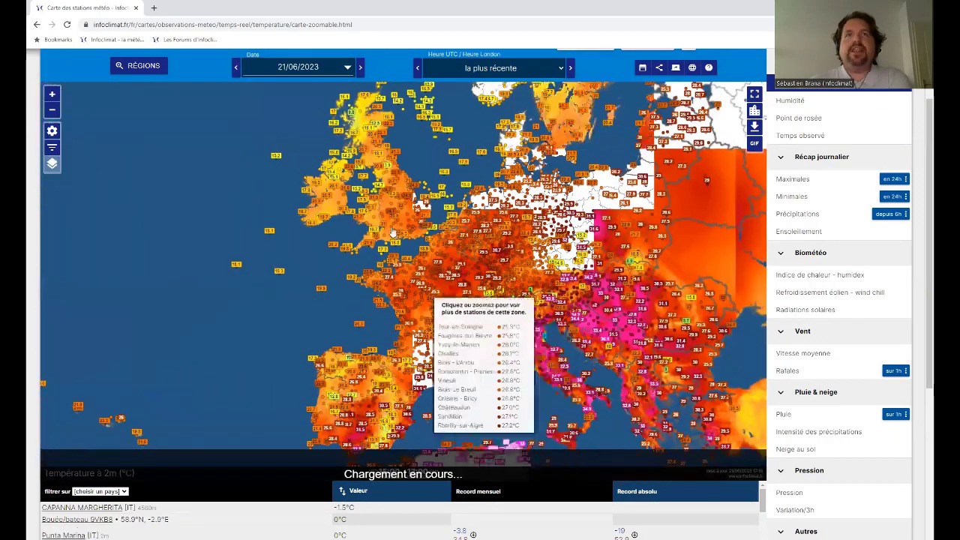
{"action": "scroll", "coordinate": [419, 180], "scroll_direction": "up", "scroll_amount": 3}
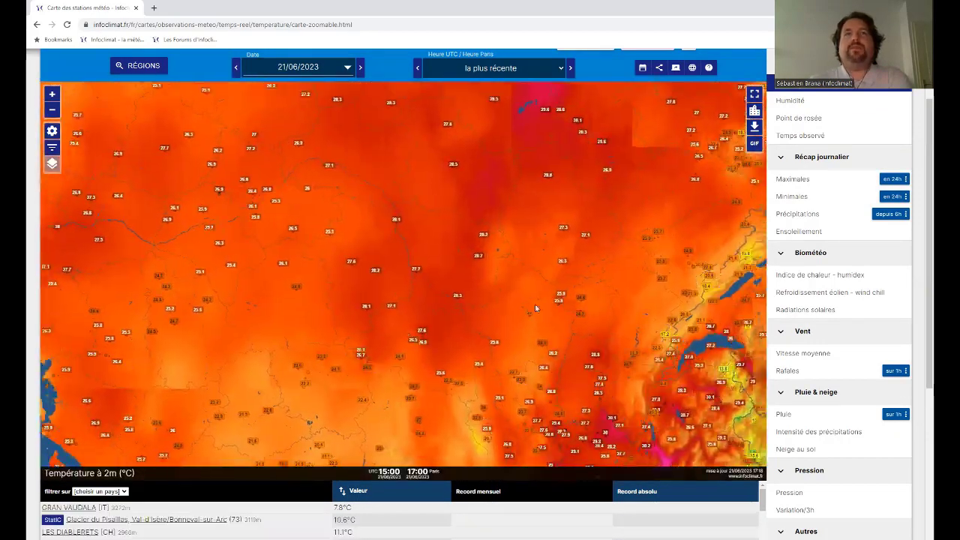
{"action": "scroll", "coordinate": [575, 381], "scroll_direction": "down", "scroll_amount": 1}
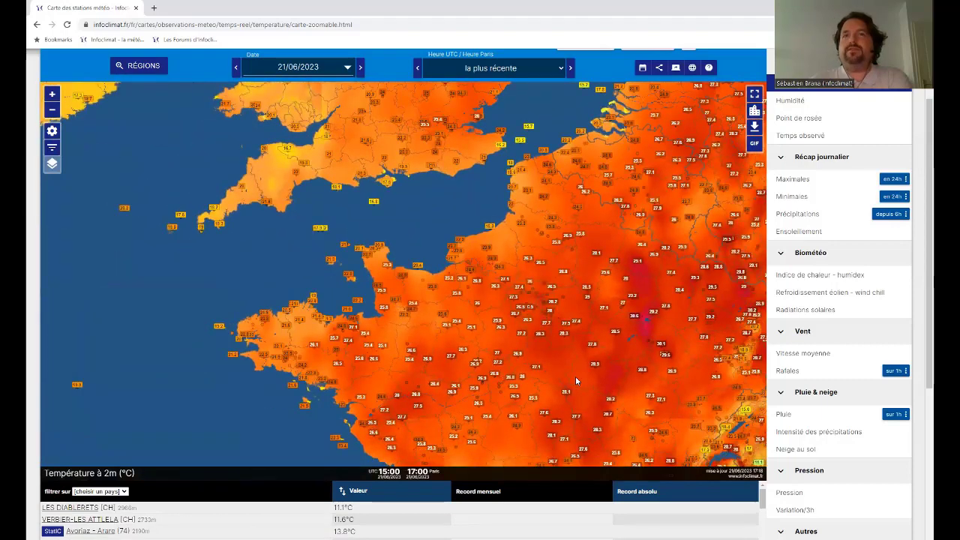
{"action": "left_click_drag", "start_coordinate": [226, 262], "coordinate": [149, 247]}
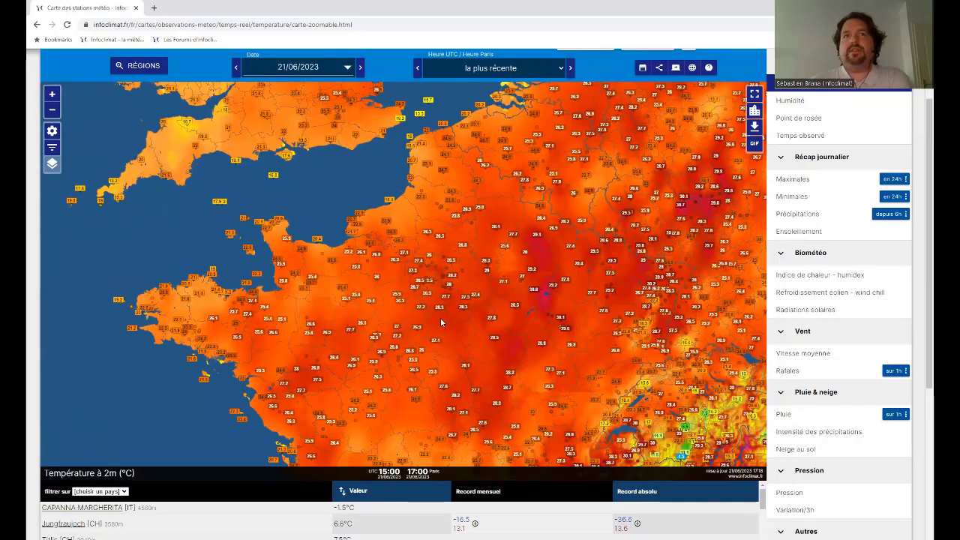
{"action": "left_click_drag", "start_coordinate": [514, 328], "coordinate": [529, 247]}
{"action": "scroll", "coordinate": [543, 273], "scroll_direction": "down", "scroll_amount": 2}
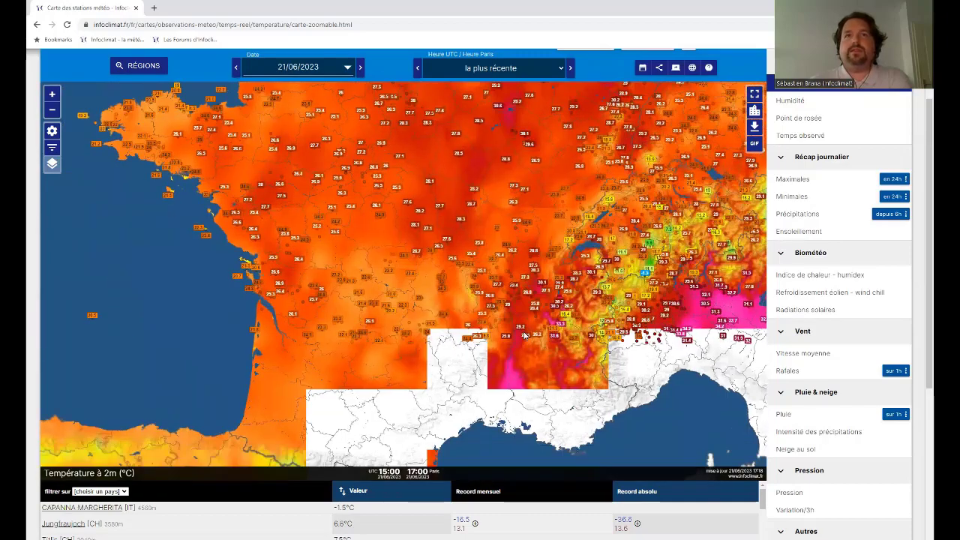
- Locate the Lyon 07 station on the map and open its page of observations
{"action": "scroll", "coordinate": [543, 273], "scroll_direction": "up", "scroll_amount": 3}
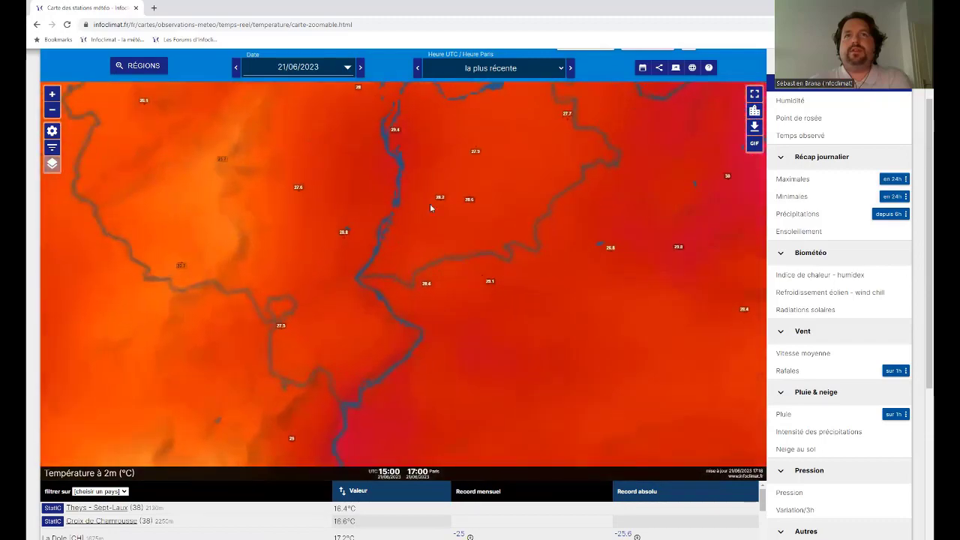
{"action": "mouse_move", "coordinate": [463, 271]}
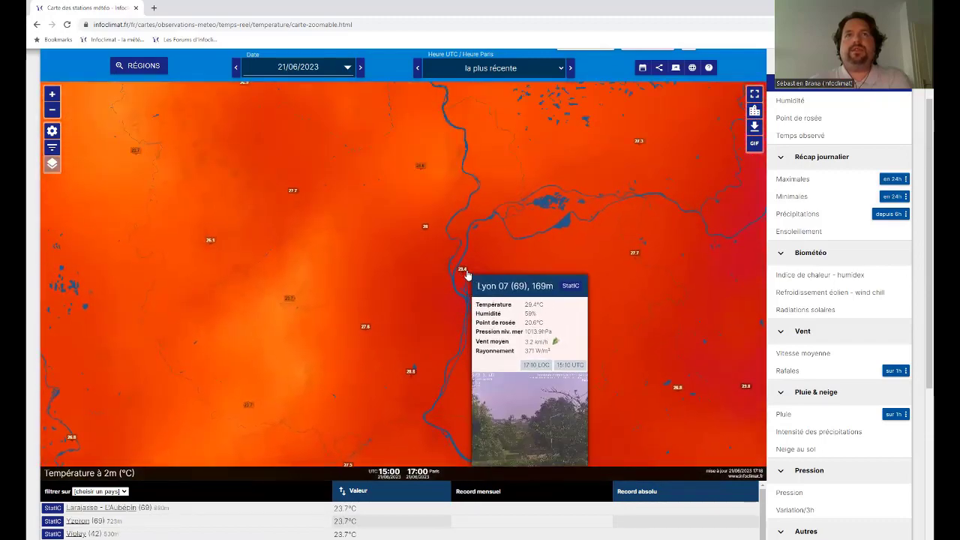
{"action": "left_click", "coordinate": [462, 271]}
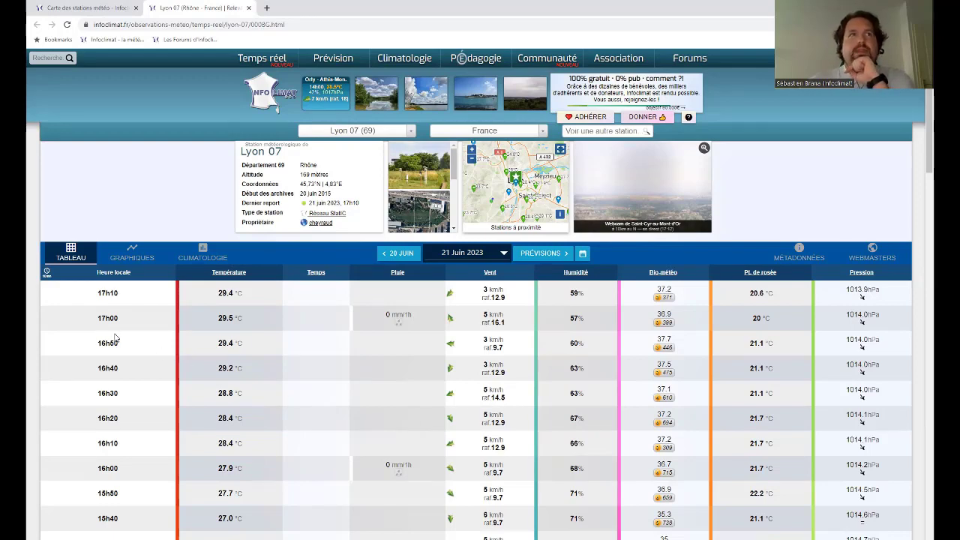
- Look through the Lyon 07 observation table for 21 June 2023, including rainfall around midday and the previous evening's records
{"action": "scroll", "coordinate": [112, 330], "scroll_direction": "down", "scroll_amount": 1}
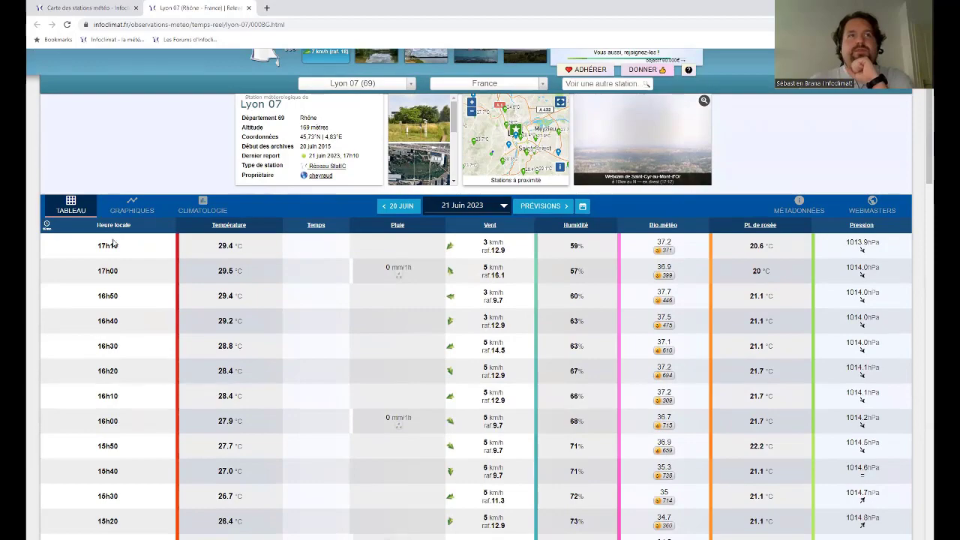
{"action": "scroll", "coordinate": [113, 241], "scroll_direction": "down", "scroll_amount": 3}
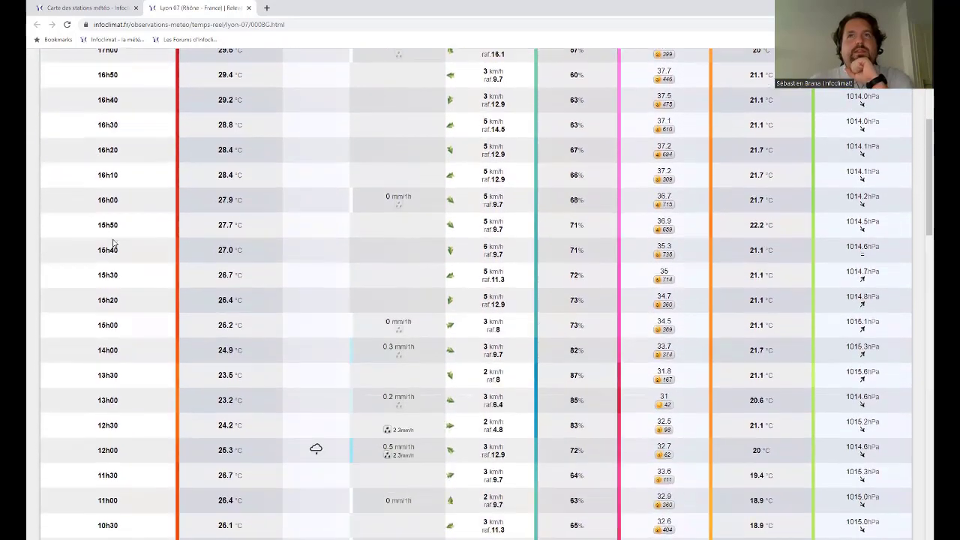
{"action": "scroll", "coordinate": [112, 242], "scroll_direction": "down", "scroll_amount": 2}
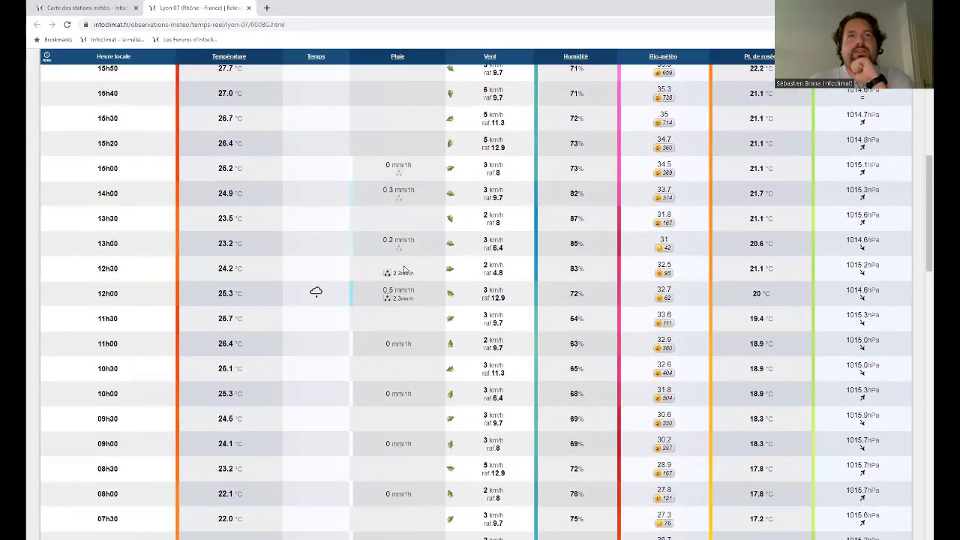
{"action": "mouse_move", "coordinate": [390, 300]}
{"action": "scroll", "coordinate": [275, 299], "scroll_direction": "down", "scroll_amount": 4}
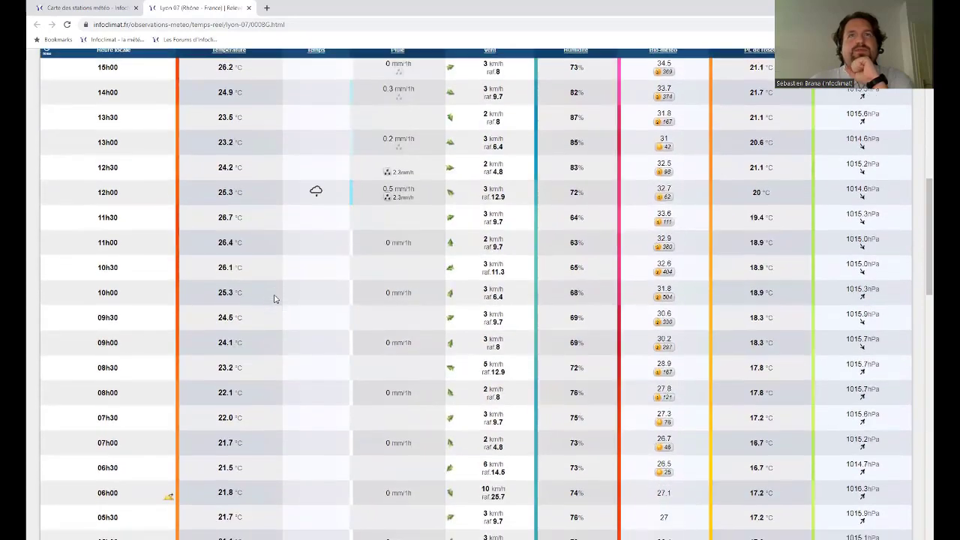
{"action": "scroll", "coordinate": [274, 299], "scroll_direction": "down", "scroll_amount": 4}
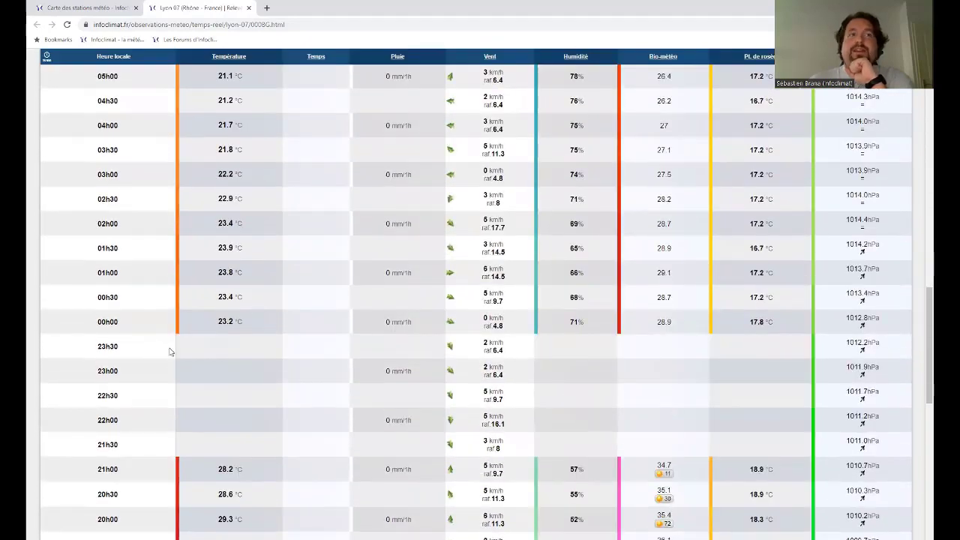
{"action": "scroll", "coordinate": [289, 422], "scroll_direction": "down", "scroll_amount": 3}
{"action": "scroll", "coordinate": [290, 422], "scroll_direction": "up", "scroll_amount": 9}
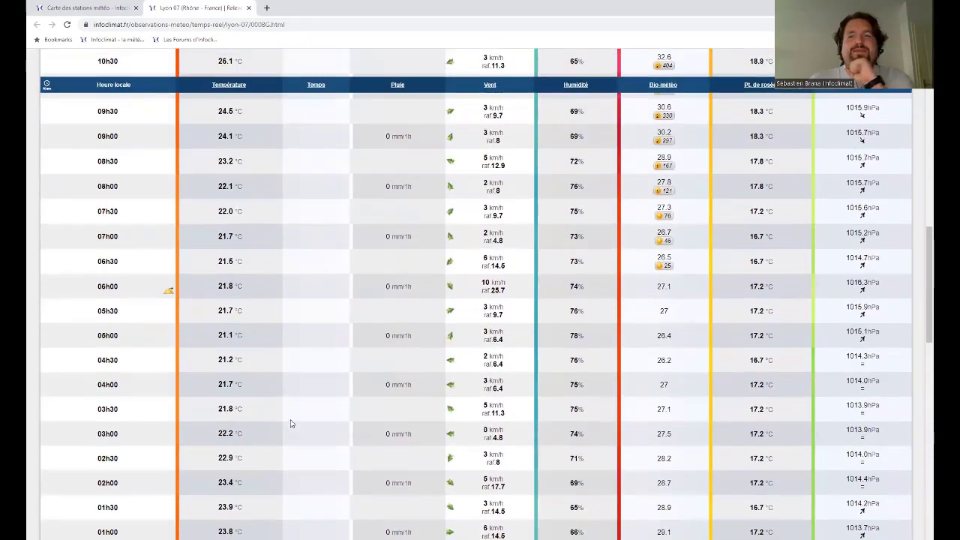
{"action": "scroll", "coordinate": [291, 424], "scroll_direction": "up", "scroll_amount": 6}
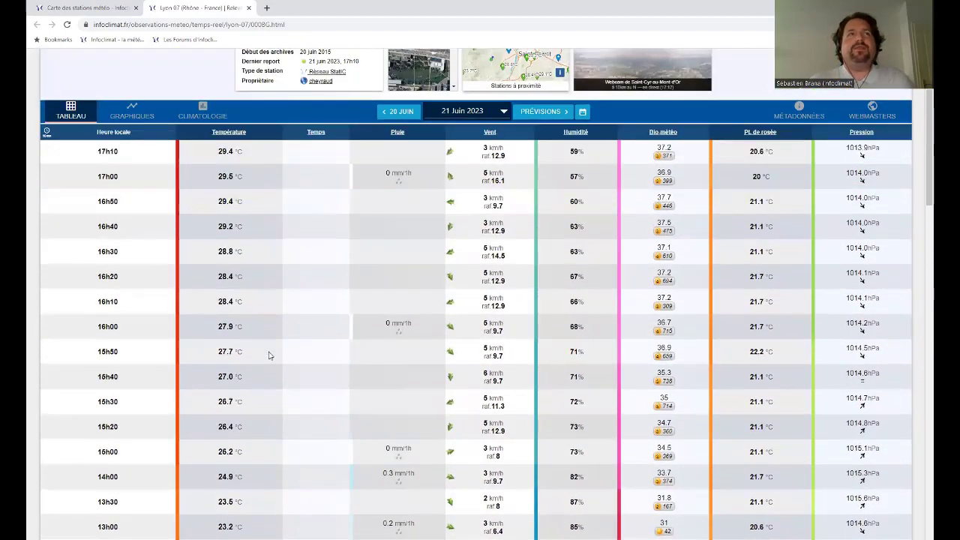
- Display the Lyon 07 station's graphs and review temperature, wind, pressure, precipitation and solar radiation
{"action": "scroll", "coordinate": [269, 355], "scroll_direction": "up", "scroll_amount": 1}
{"action": "left_click", "coordinate": [133, 161]}
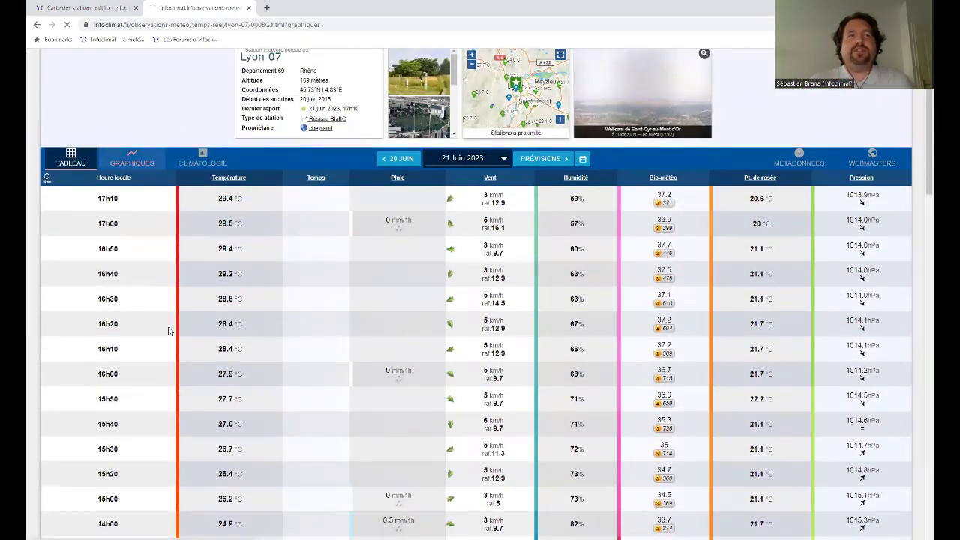
{"action": "scroll", "coordinate": [37, 357], "scroll_direction": "down", "scroll_amount": 3}
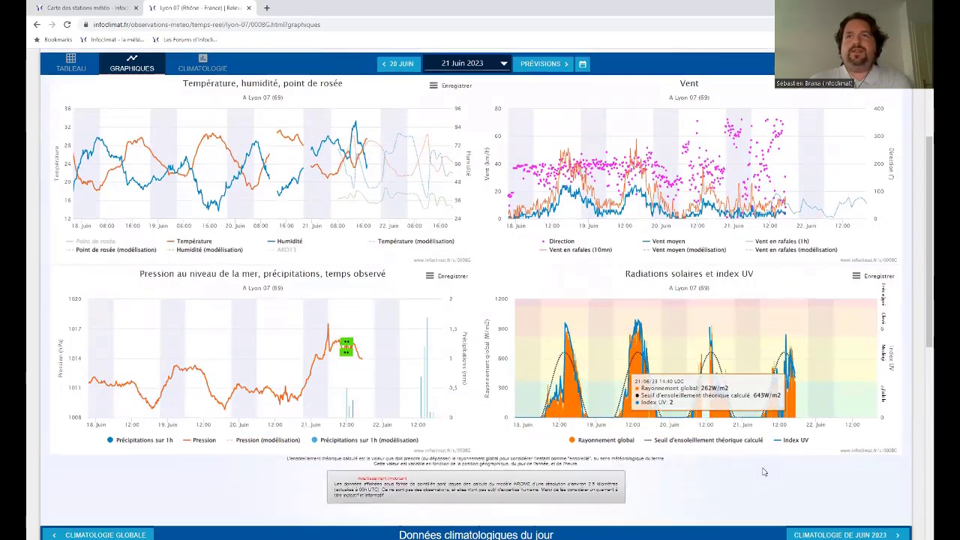
{"action": "scroll", "coordinate": [719, 428], "scroll_direction": "down", "scroll_amount": 1}
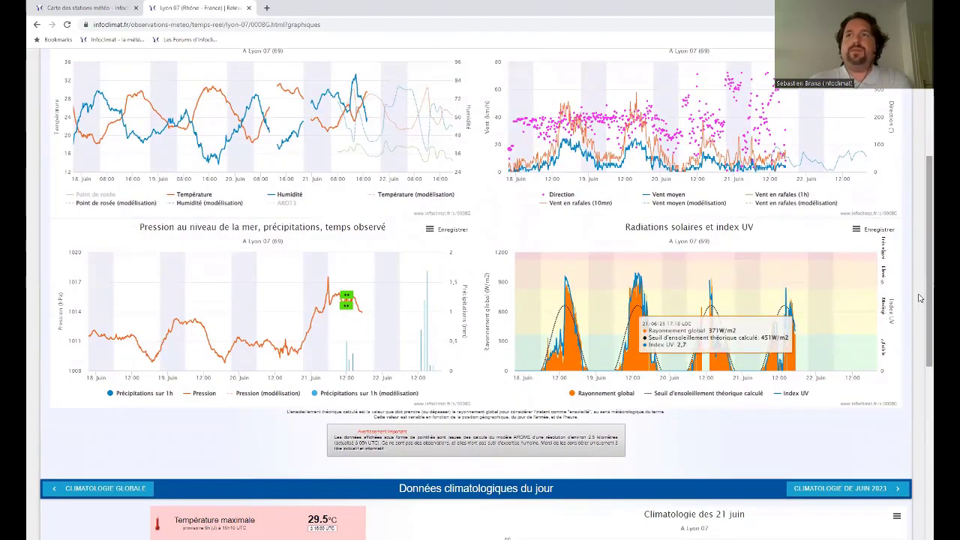
{"action": "left_click_drag", "start_coordinate": [921, 299], "coordinate": [905, 177]}
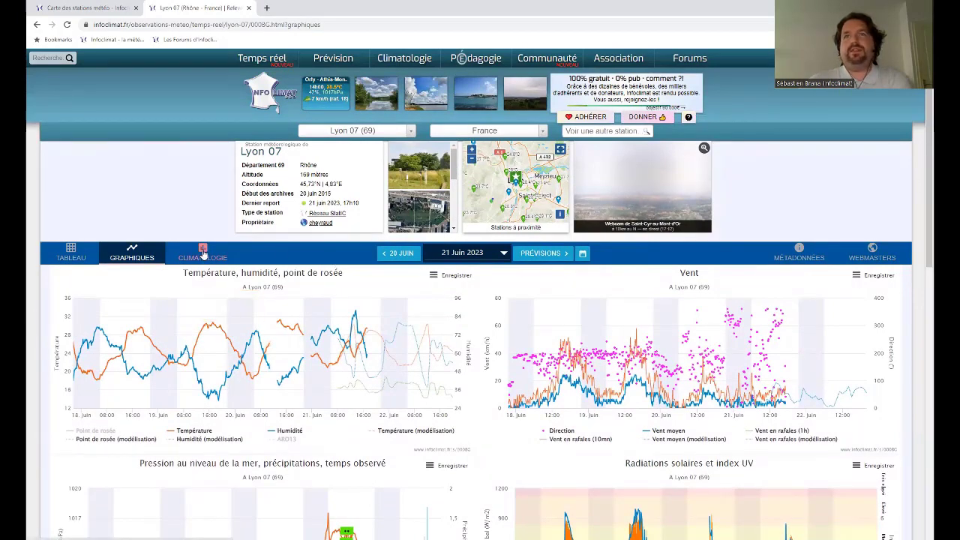
- Open the station's June 2023 climatology, highlight the precipitation for Saturday 3 June and look over the daily values
{"action": "left_click", "coordinate": [203, 253]}
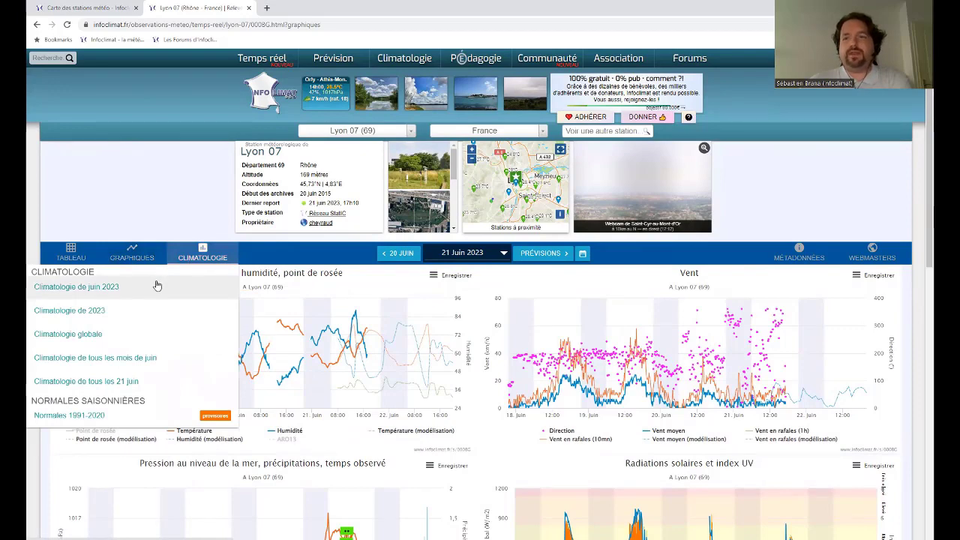
{"action": "left_click", "coordinate": [158, 285]}
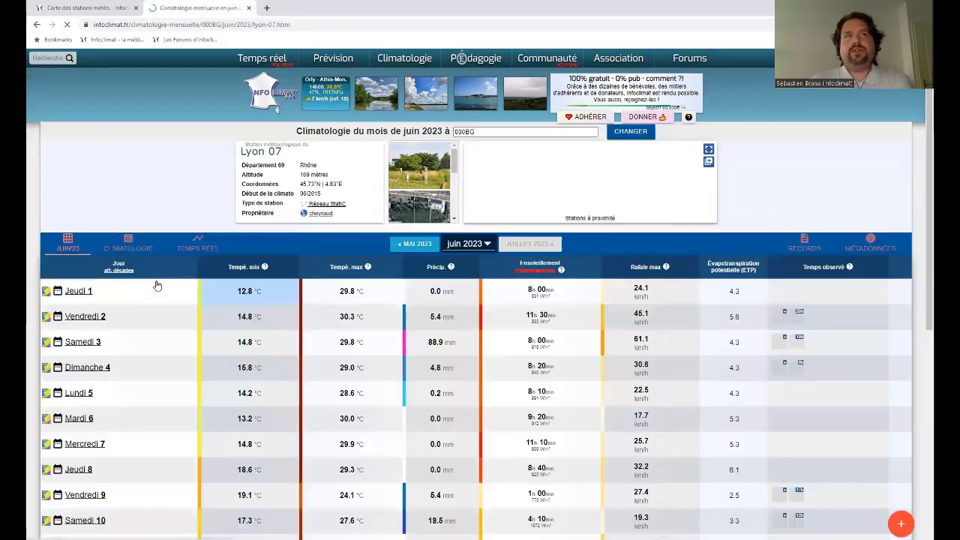
{"action": "scroll", "coordinate": [462, 399], "scroll_direction": "down", "scroll_amount": 2}
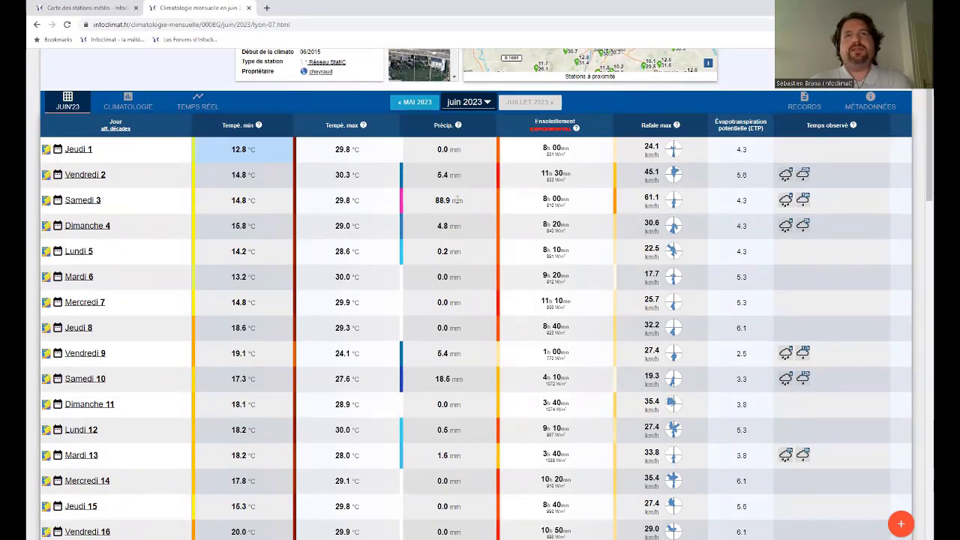
{"action": "left_click_drag", "start_coordinate": [470, 200], "coordinate": [410, 210]}
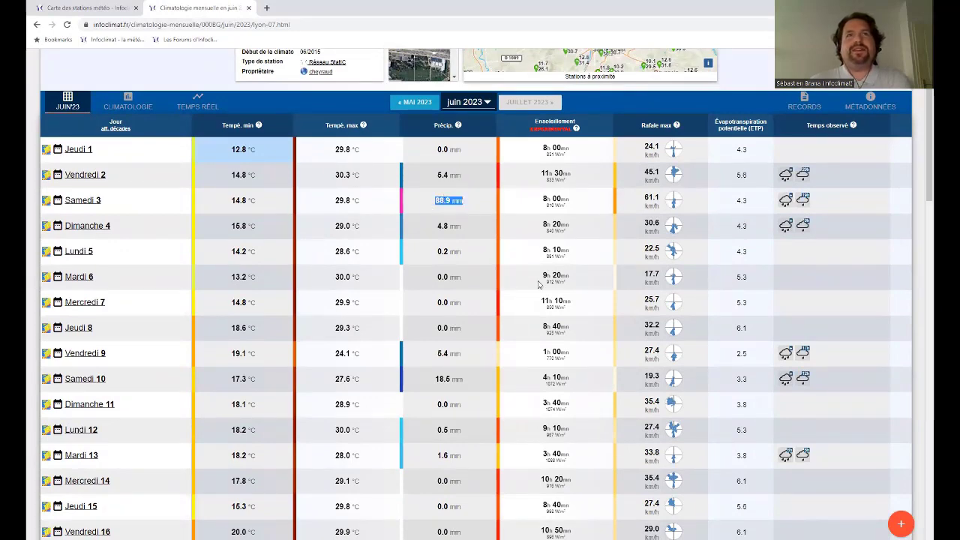
{"action": "scroll", "coordinate": [578, 359], "scroll_direction": "down", "scroll_amount": 1}
{"action": "scroll", "coordinate": [579, 367], "scroll_direction": "up", "scroll_amount": 2}
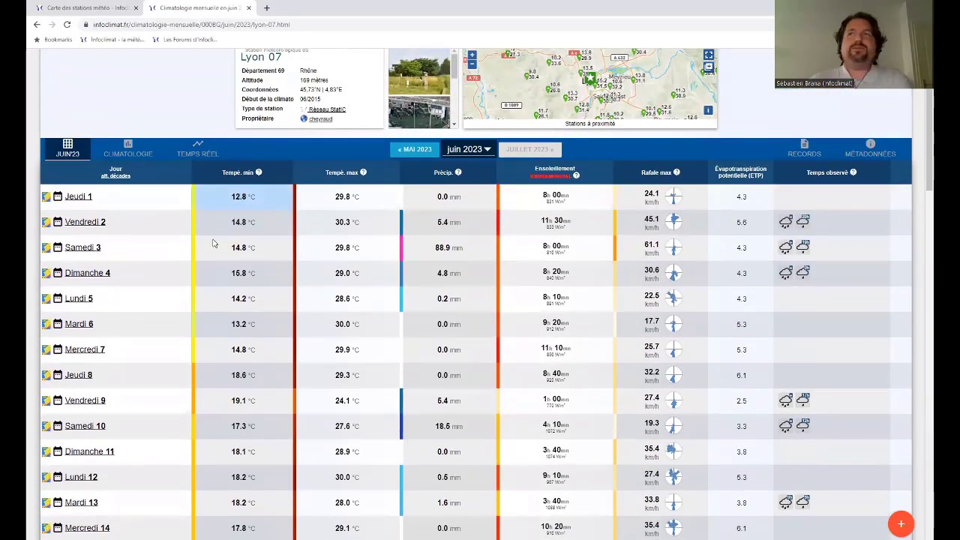
{"action": "scroll", "coordinate": [214, 245], "scroll_direction": "down", "scroll_amount": 2}
{"action": "scroll", "coordinate": [213, 245], "scroll_direction": "up", "scroll_amount": 3}
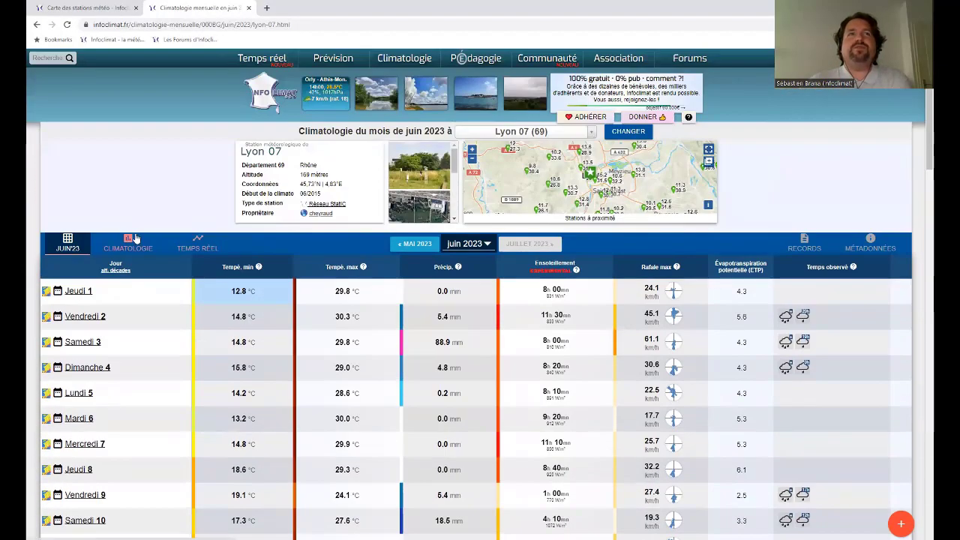
- Open the station's 2023 yearly climatology and review its monthly values and charts
{"action": "mouse_move", "coordinate": [133, 240]}
{"action": "left_click", "coordinate": [123, 271]}
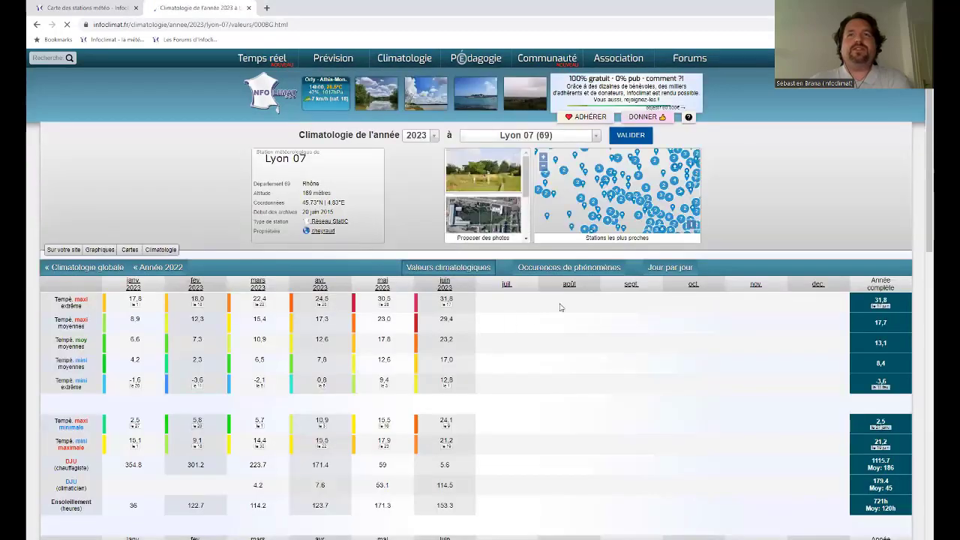
{"action": "scroll", "coordinate": [919, 120], "scroll_direction": "down", "scroll_amount": 3}
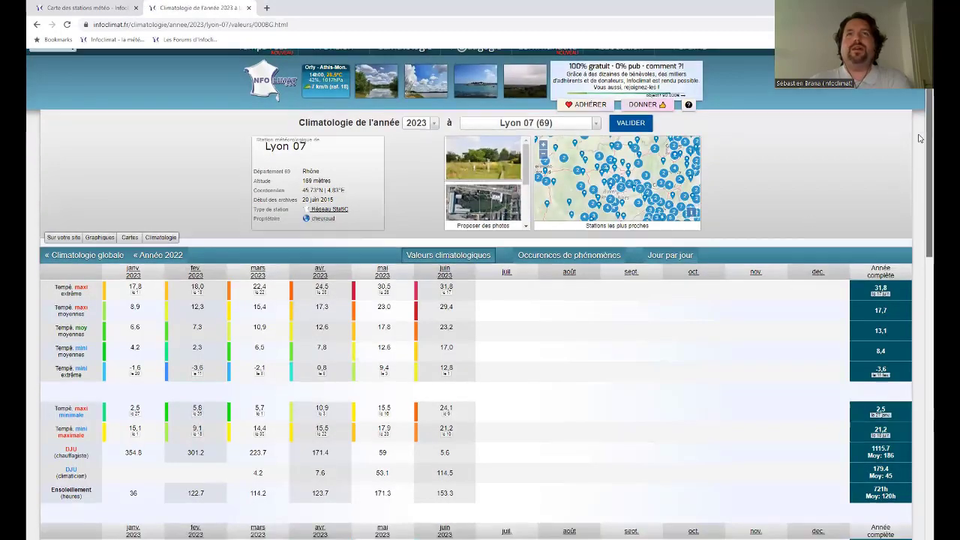
{"action": "scroll", "coordinate": [889, 347], "scroll_direction": "down", "scroll_amount": 5}
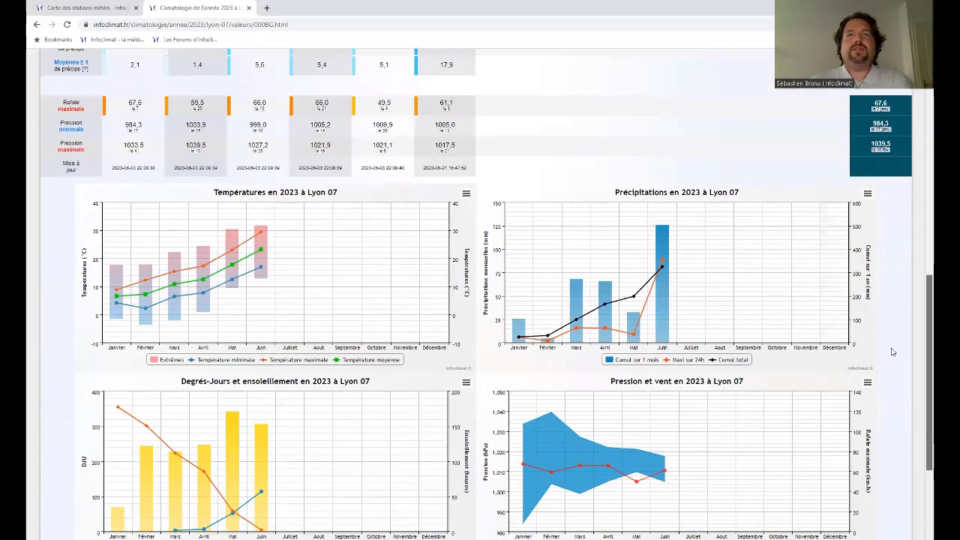
{"action": "scroll", "coordinate": [876, 325], "scroll_direction": "up", "scroll_amount": 9}
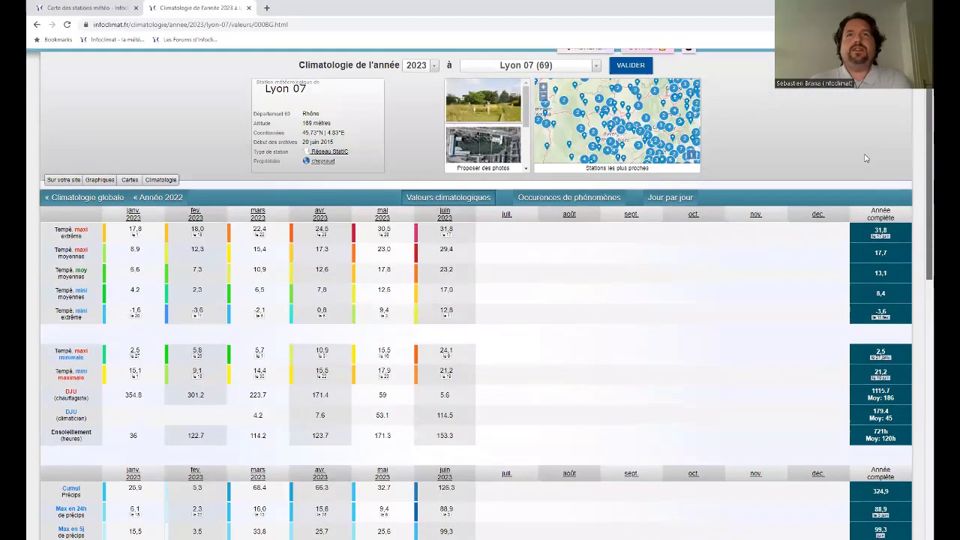
- Open Lyon 07's global climatology after reviewing its 2023 charts, and look over the multi-year temperature and precipitation graphs
{"action": "scroll", "coordinate": [863, 156], "scroll_direction": "down", "scroll_amount": 8}
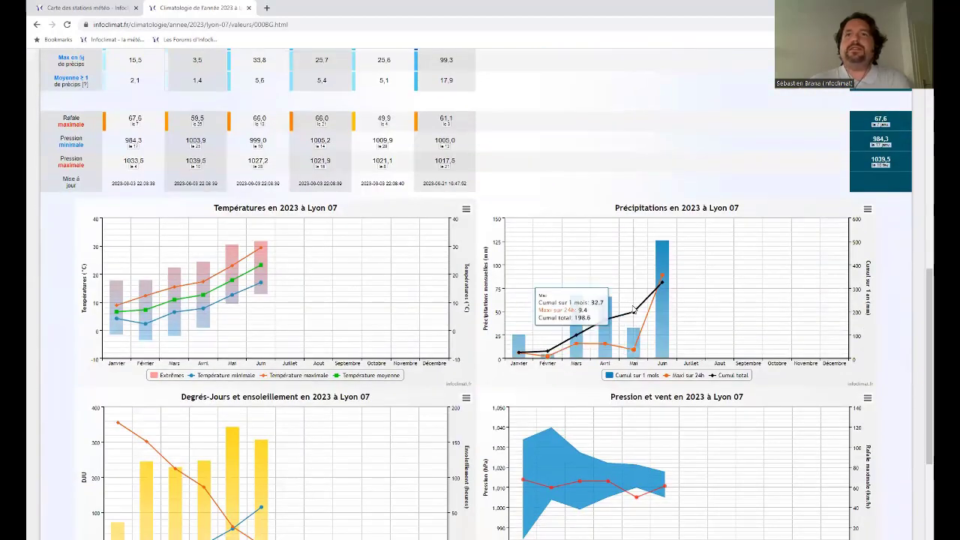
{"action": "scroll", "coordinate": [749, 266], "scroll_direction": "up", "scroll_amount": 7}
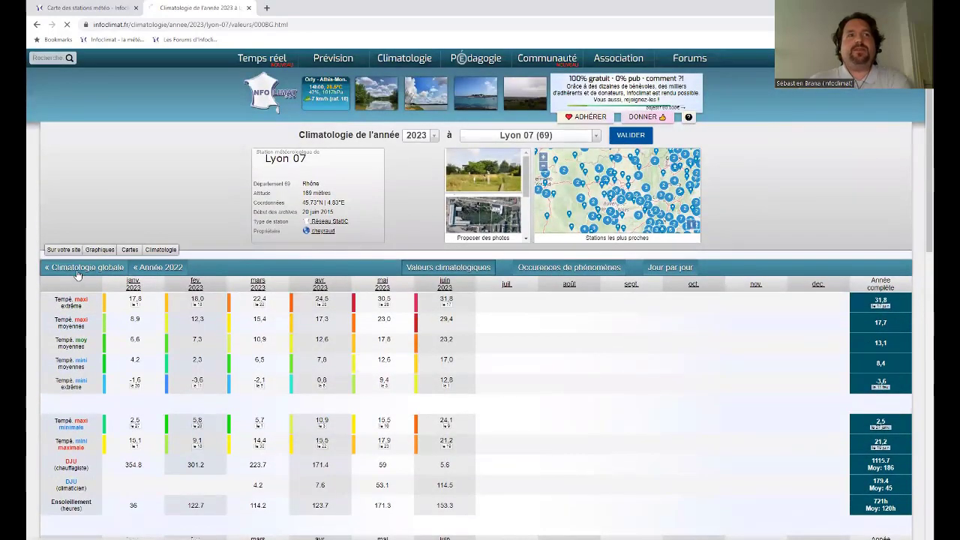
{"action": "left_click", "coordinate": [78, 275]}
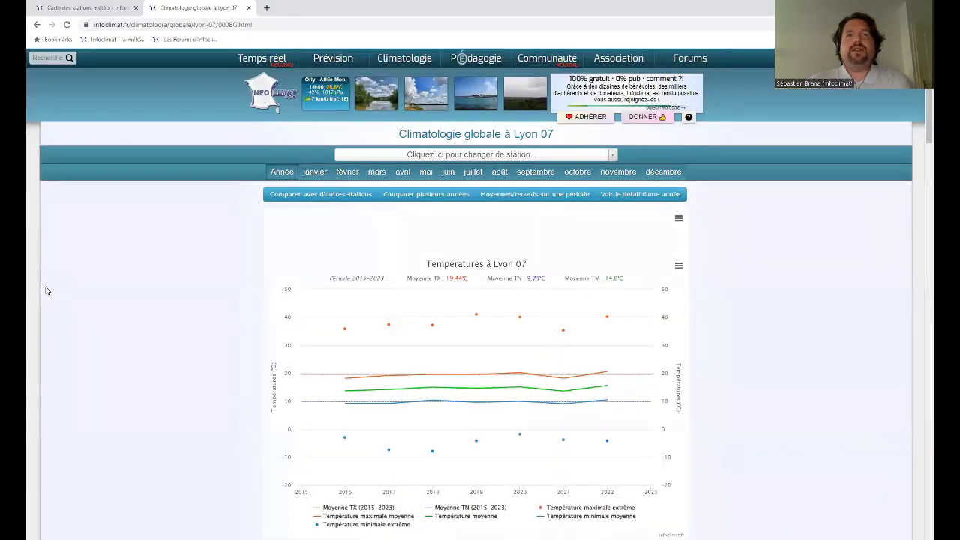
{"action": "scroll", "coordinate": [251, 187], "scroll_direction": "down", "scroll_amount": 2}
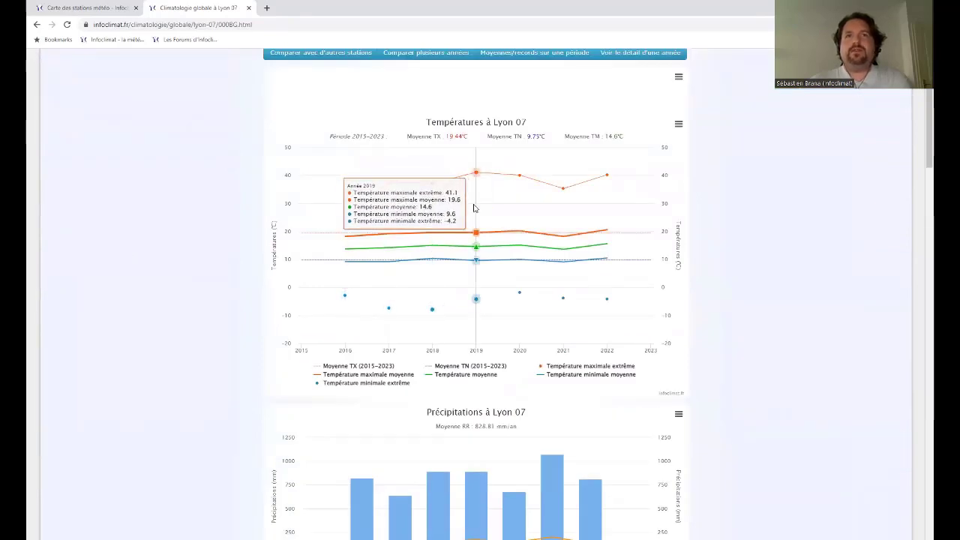
{"action": "scroll", "coordinate": [730, 269], "scroll_direction": "down", "scroll_amount": 3}
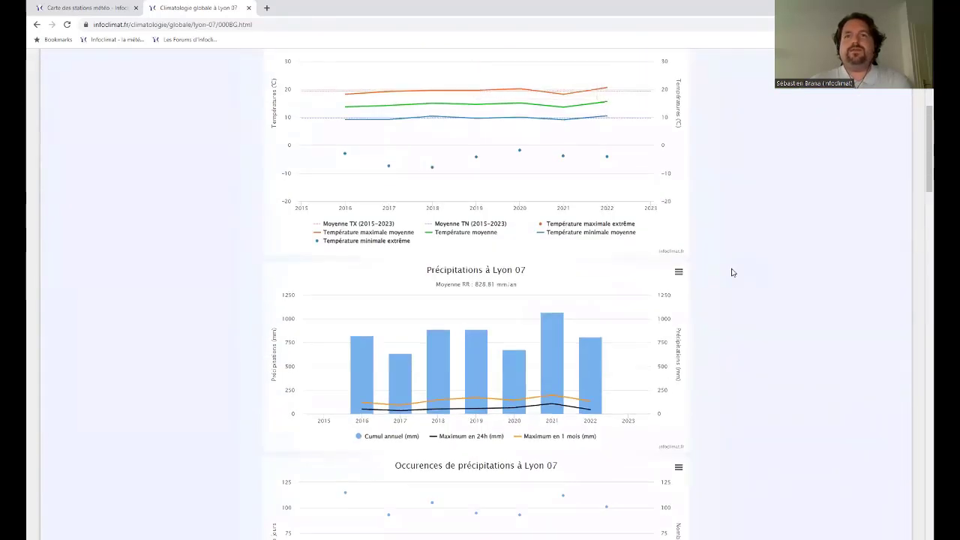
- Look through the remaining Lyon 07 global climatology charts, including frost and heat dates, tropical nights, cold occurrences and sunshine
{"action": "left_click_drag", "start_coordinate": [920, 189], "coordinate": [900, 434]}
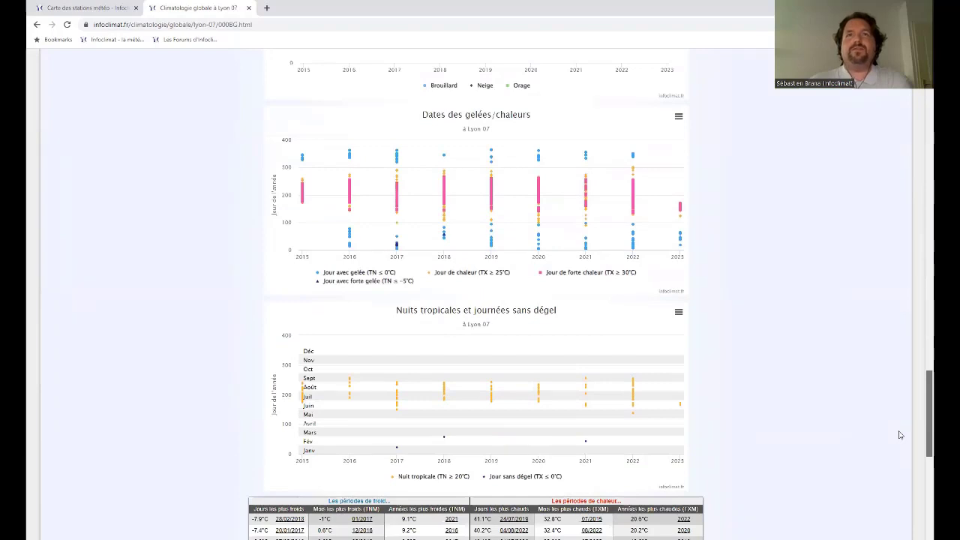
{"action": "left_click_drag", "start_coordinate": [899, 435], "coordinate": [900, 435]}
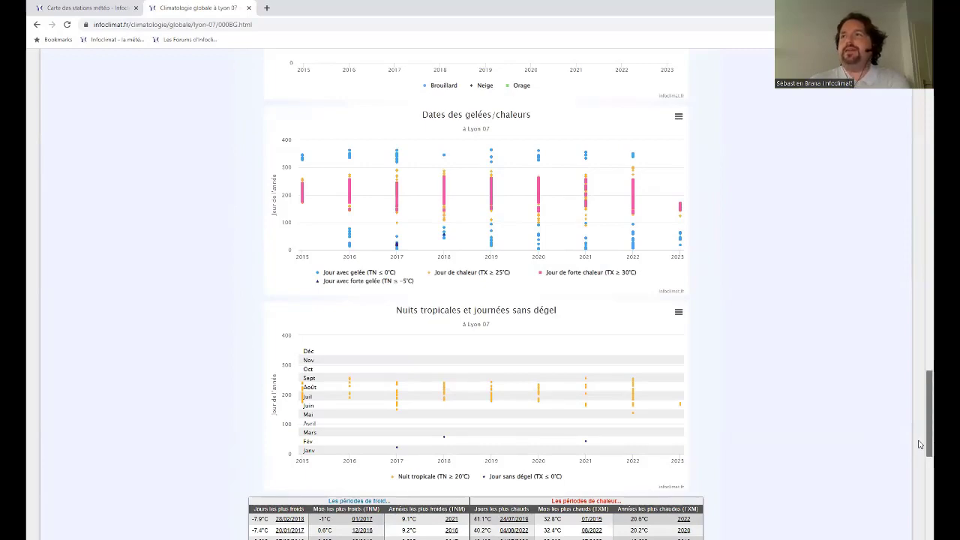
{"action": "left_click_drag", "start_coordinate": [920, 444], "coordinate": [652, 224]}
{"action": "scroll", "coordinate": [652, 224], "scroll_direction": "up", "scroll_amount": 15}
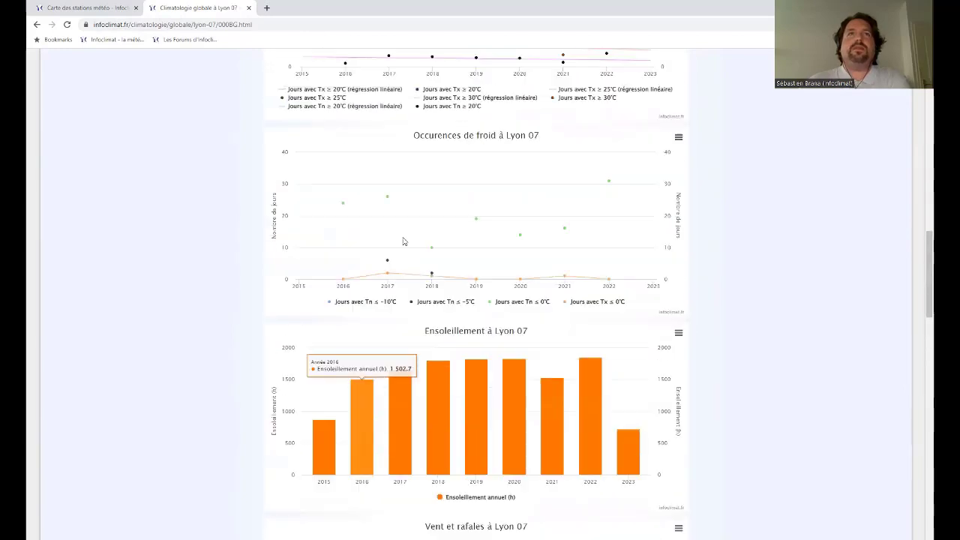
{"action": "scroll", "coordinate": [572, 317], "scroll_direction": "up", "scroll_amount": 3}
{"action": "scroll", "coordinate": [721, 130], "scroll_direction": "up", "scroll_amount": 5}
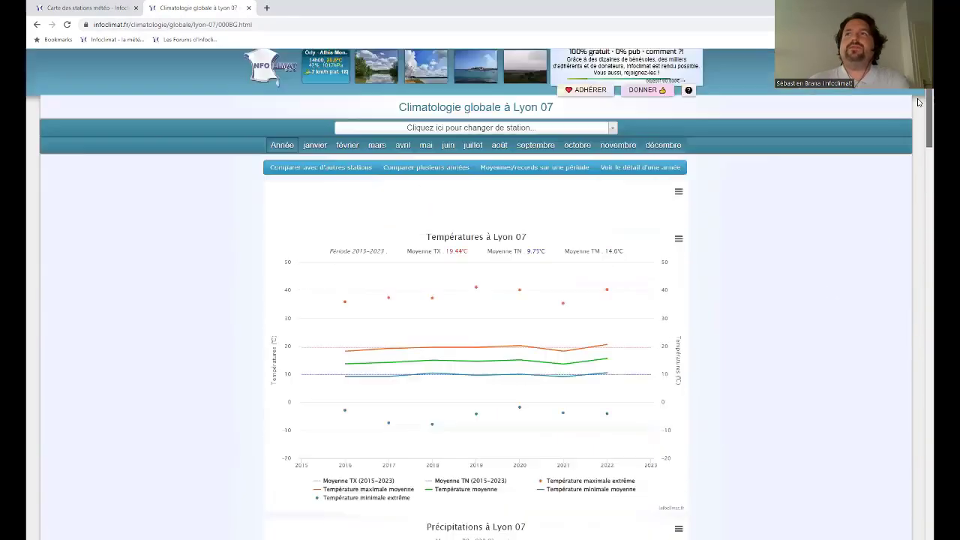
- Search for "bron" and switch the global climatology to the Lyon-Bron (69) station
{"action": "left_click", "coordinate": [517, 155]}
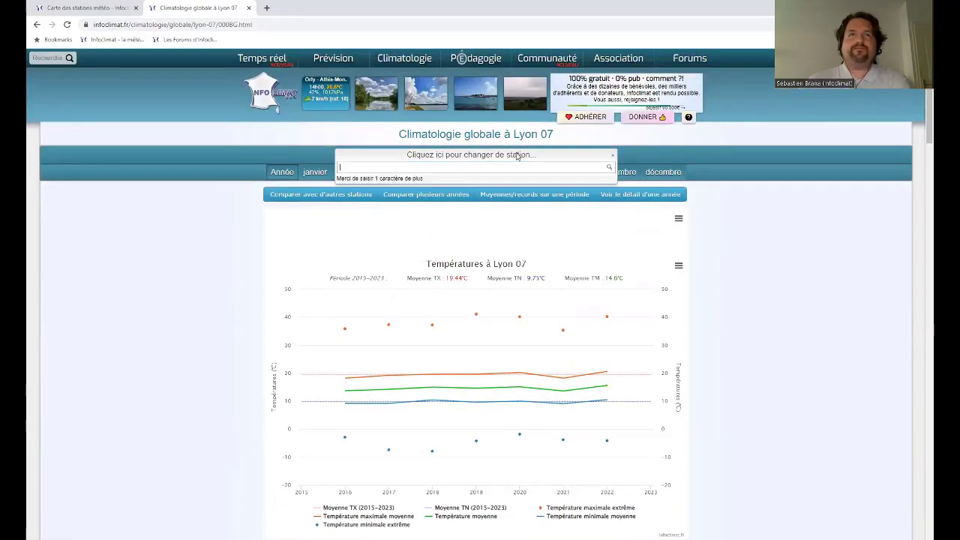
{"action": "type", "text": "bron"}
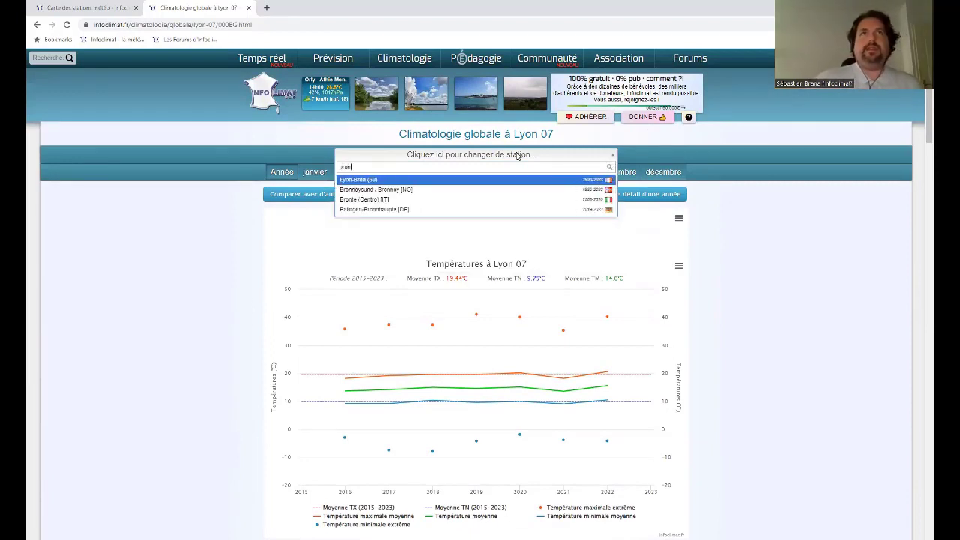
{"action": "left_click", "coordinate": [473, 181]}
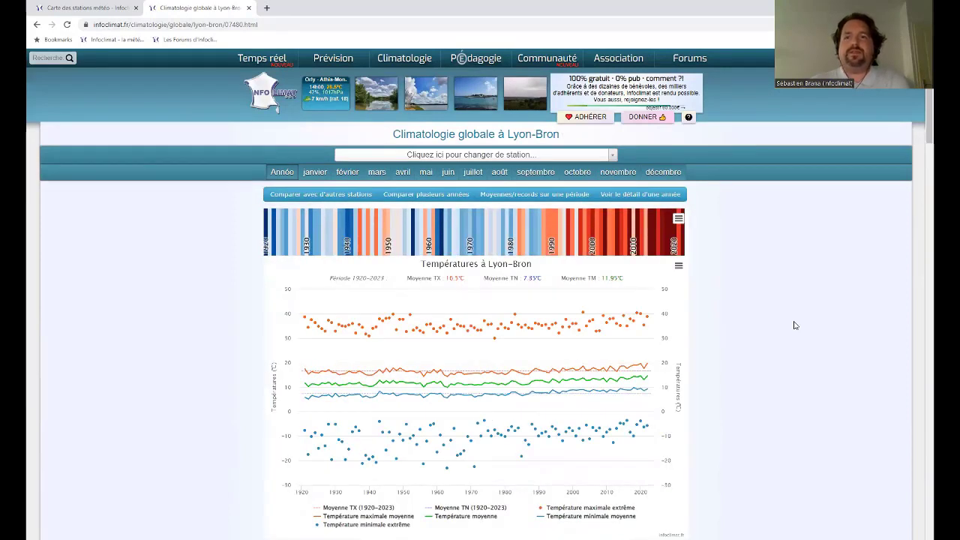
- Examine Lyon-Bron's warming stripes and its long-term temperature and precipitation charts since 1920
{"action": "mouse_move", "coordinate": [298, 442]}
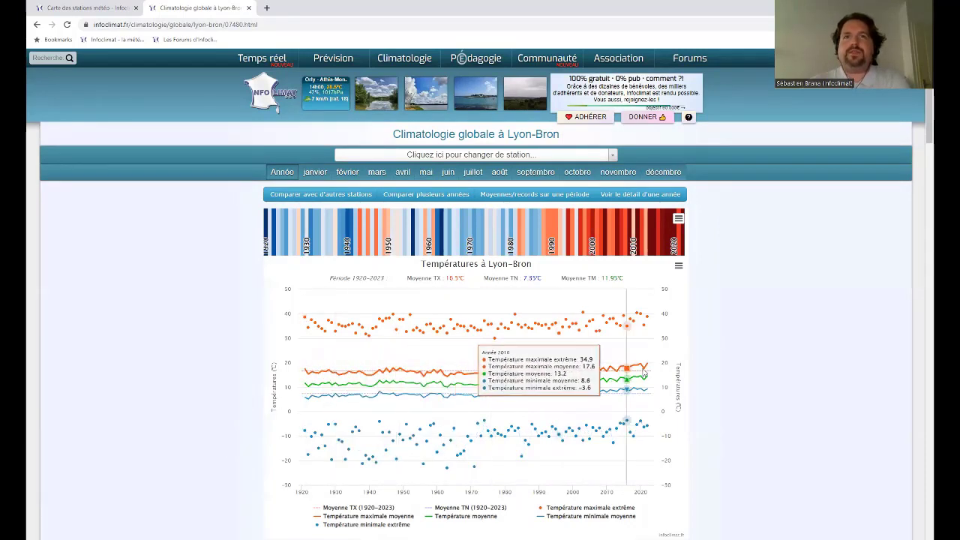
{"action": "scroll", "coordinate": [677, 107], "scroll_direction": "down", "scroll_amount": 3}
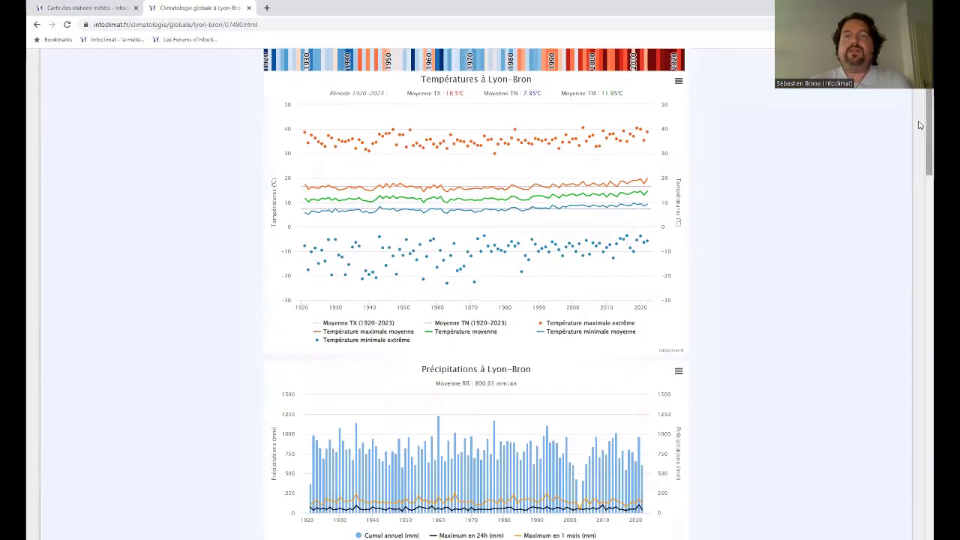
{"action": "left_click", "coordinate": [678, 82]}
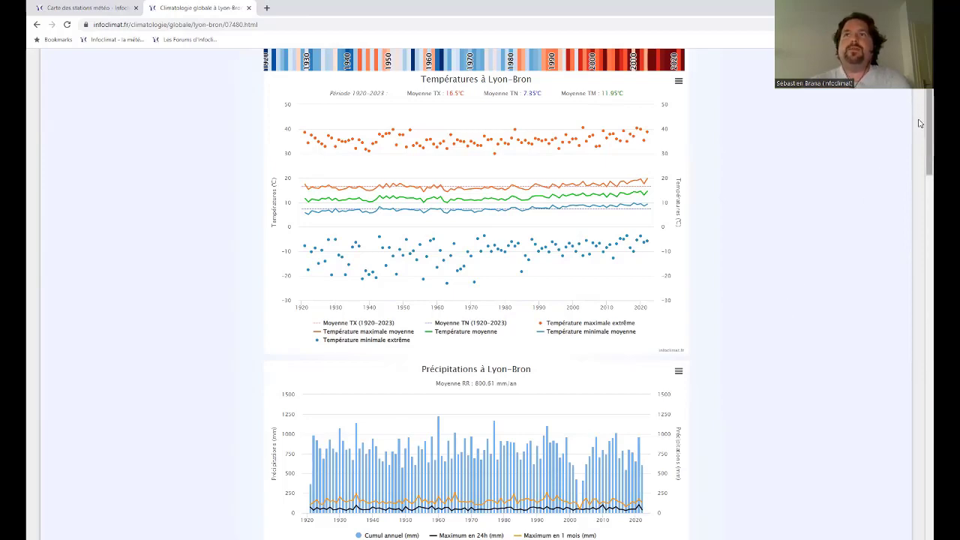
{"action": "left_click_drag", "start_coordinate": [920, 124], "coordinate": [919, 186]}
{"action": "scroll", "coordinate": [277, 49], "scroll_direction": "up", "scroll_amount": 1}
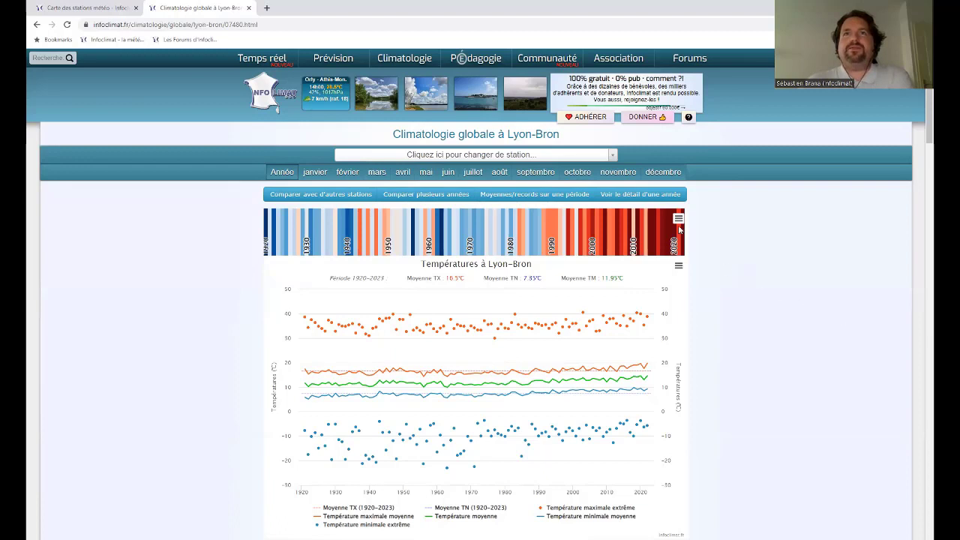
{"action": "mouse_move", "coordinate": [679, 230]}
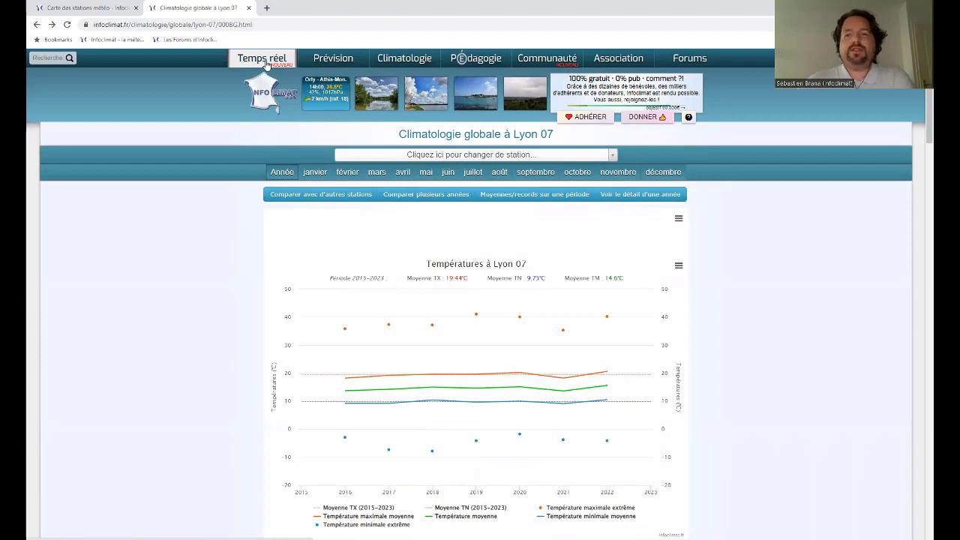
- Open the OpenData météo page from the real-time section and point out the "Non-commercial" reuse examples
{"action": "left_click", "coordinate": [264, 60]}
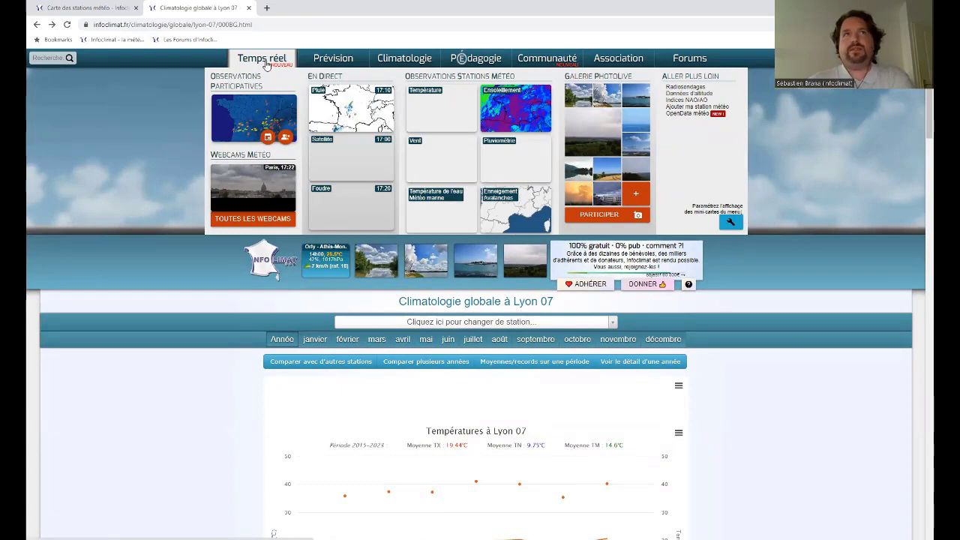
{"action": "left_click", "coordinate": [692, 115]}
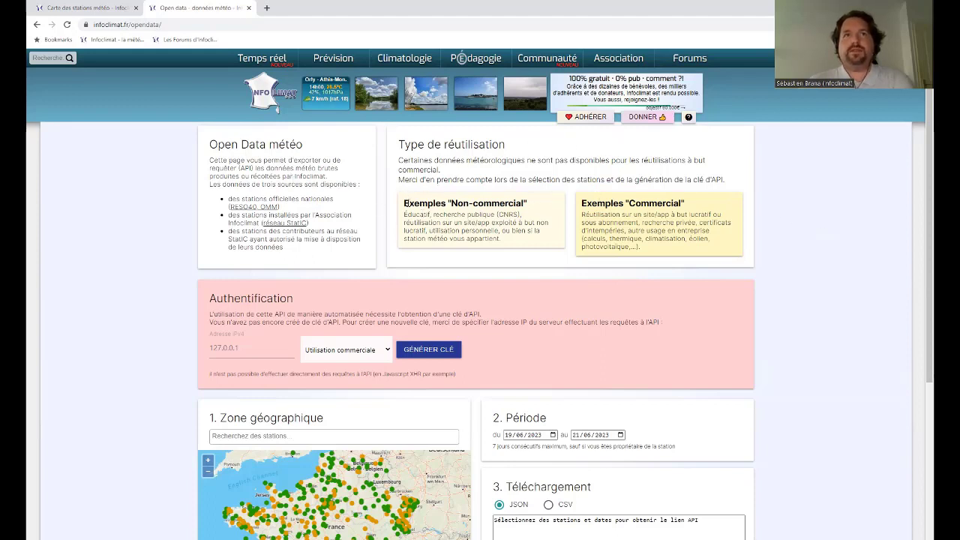
{"action": "left_click_drag", "start_coordinate": [405, 195], "coordinate": [525, 196]}
{"action": "left_click", "coordinate": [533, 196]}
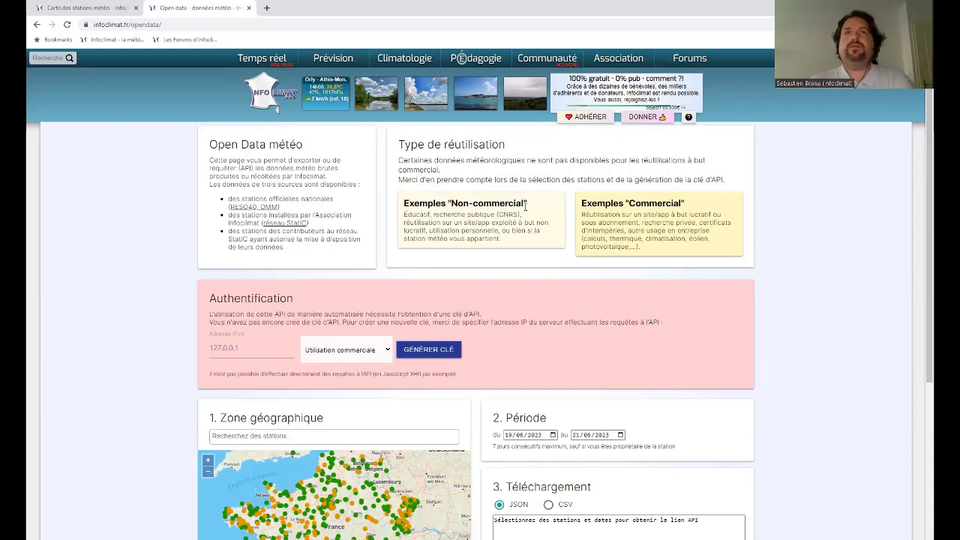
- Set the commercial use option to Non and try to generate an API key
{"action": "left_click", "coordinate": [342, 352]}
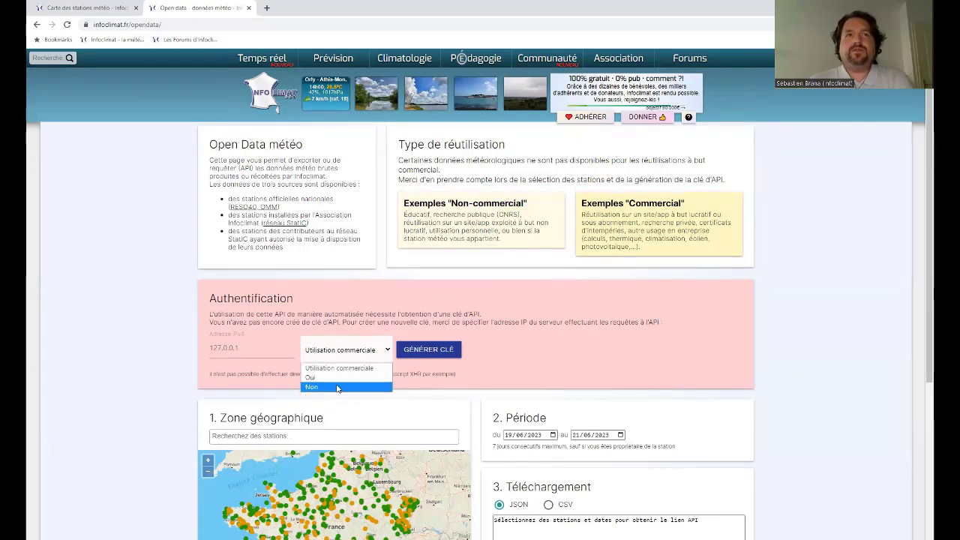
{"action": "left_click", "coordinate": [338, 387]}
{"action": "left_click", "coordinate": [437, 353]}
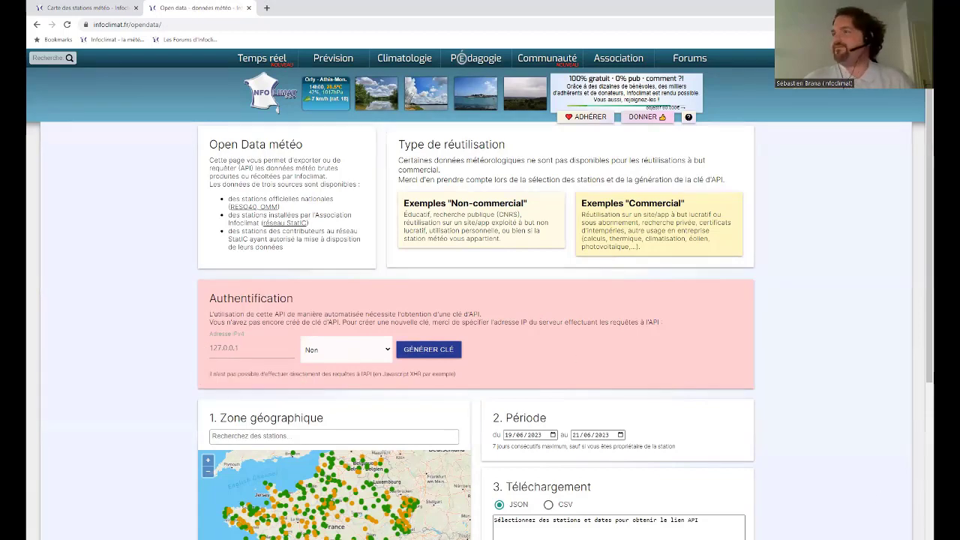
{"action": "key", "text": "alt+Tab"}
{"action": "key", "text": "alt+Tab"}
{"action": "key", "text": "alt+Tab"}
{"action": "key", "text": "alt+Tab"}
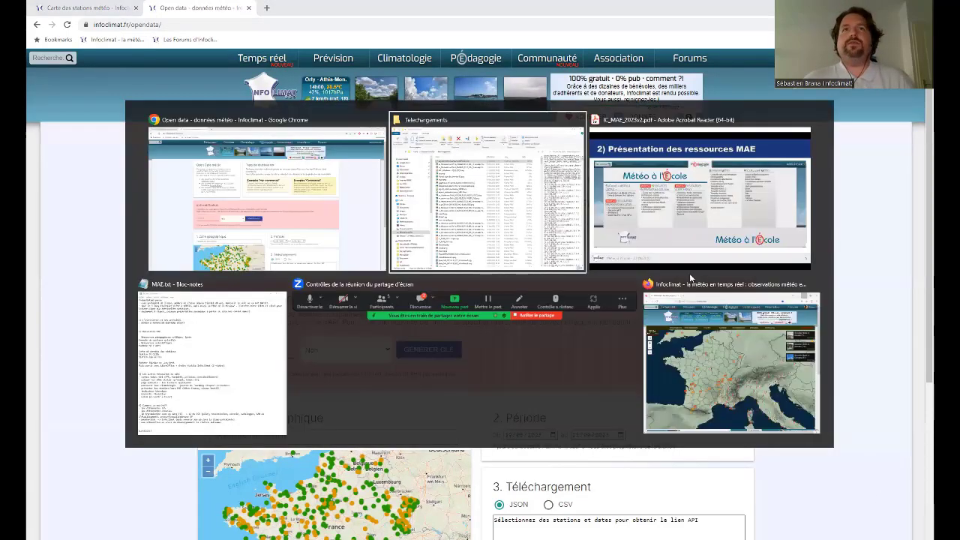
{"action": "key", "text": "Escape"}
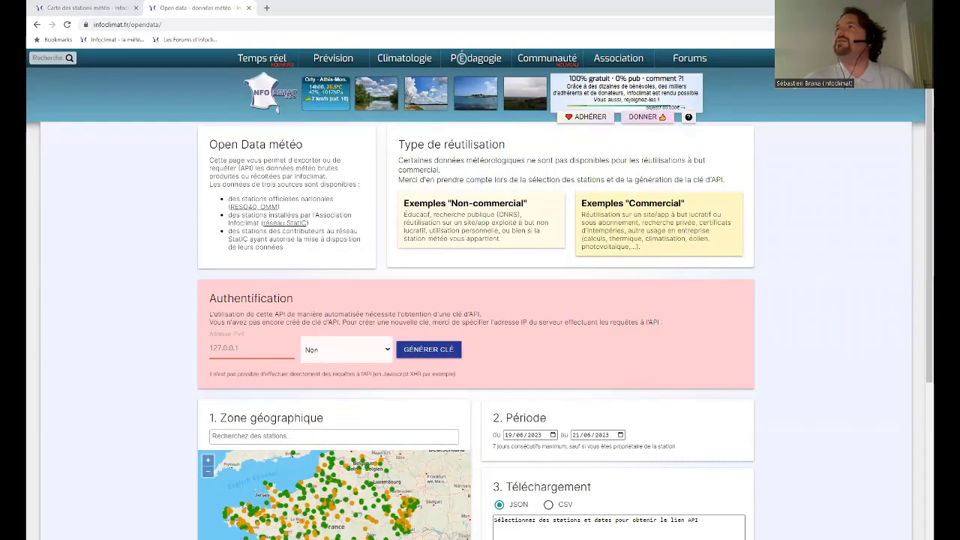
- Switch to the Firefox window showing Infoclimat, maximize it and open its OpenData météo page
{"action": "key", "text": "alt+Tab"}
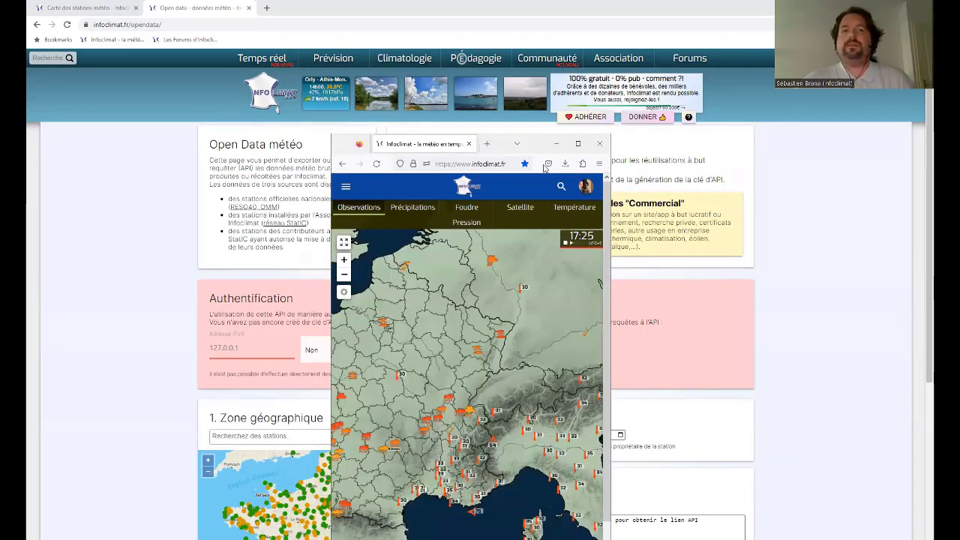
{"action": "left_click", "coordinate": [587, 141]}
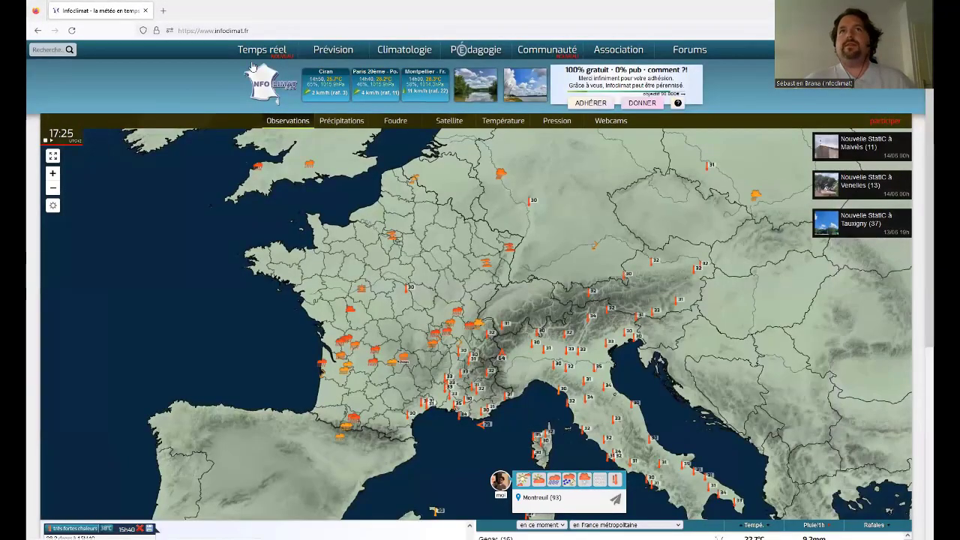
{"action": "mouse_move", "coordinate": [261, 50]}
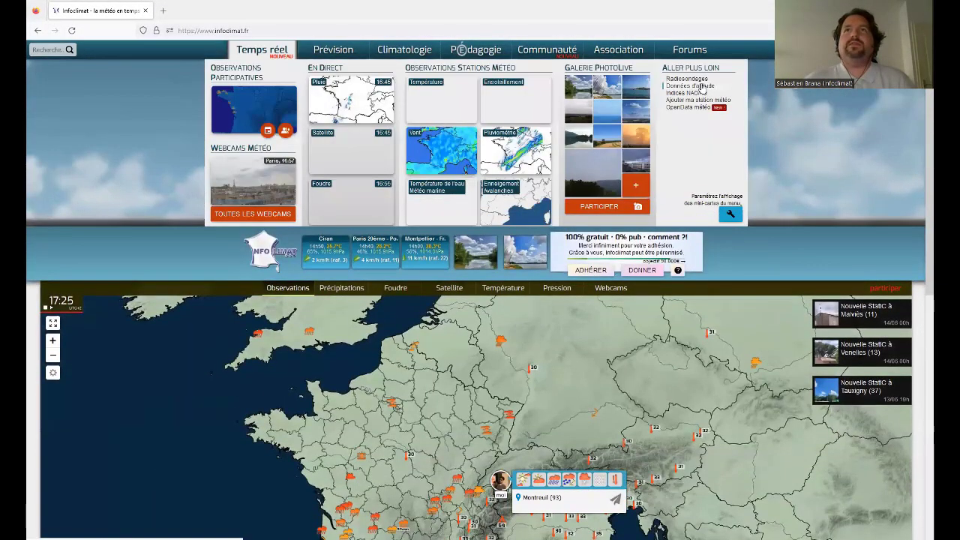
{"action": "left_click", "coordinate": [687, 107]}
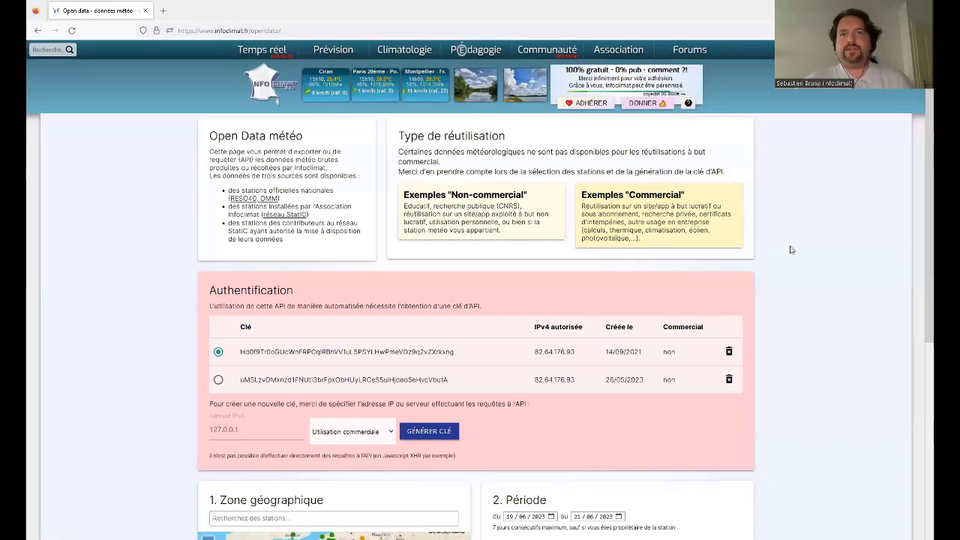
- Select the [MAE] Ecole Normale Supérieure - LYON and Lyon 07 stations on the Zone géographique map
{"action": "scroll", "coordinate": [863, 367], "scroll_direction": "down", "scroll_amount": 3}
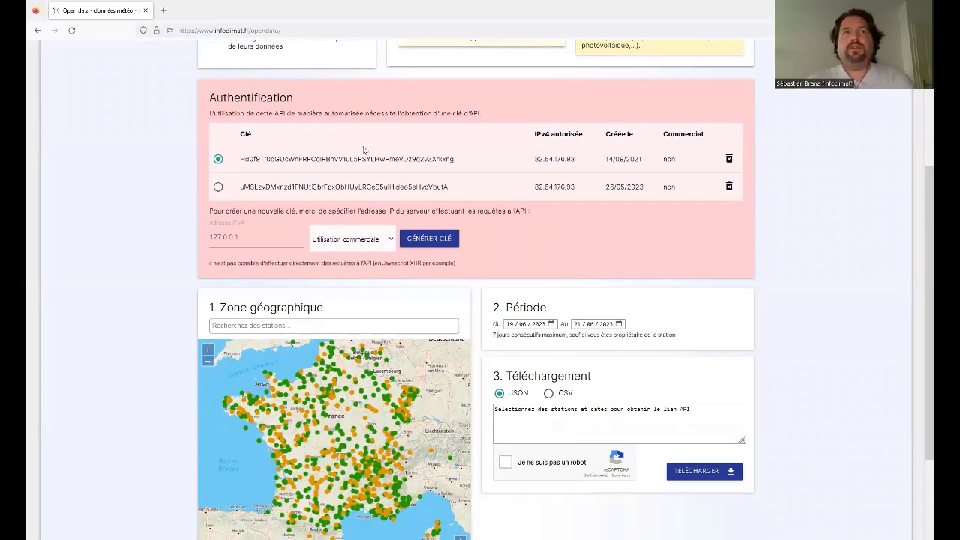
{"action": "scroll", "coordinate": [190, 331], "scroll_direction": "down", "scroll_amount": 1}
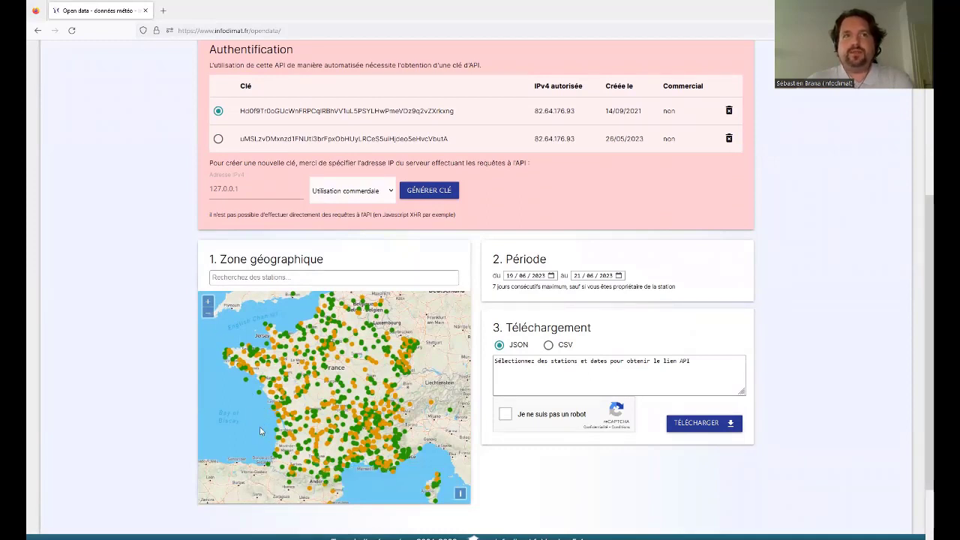
{"action": "left_click", "coordinate": [207, 303]}
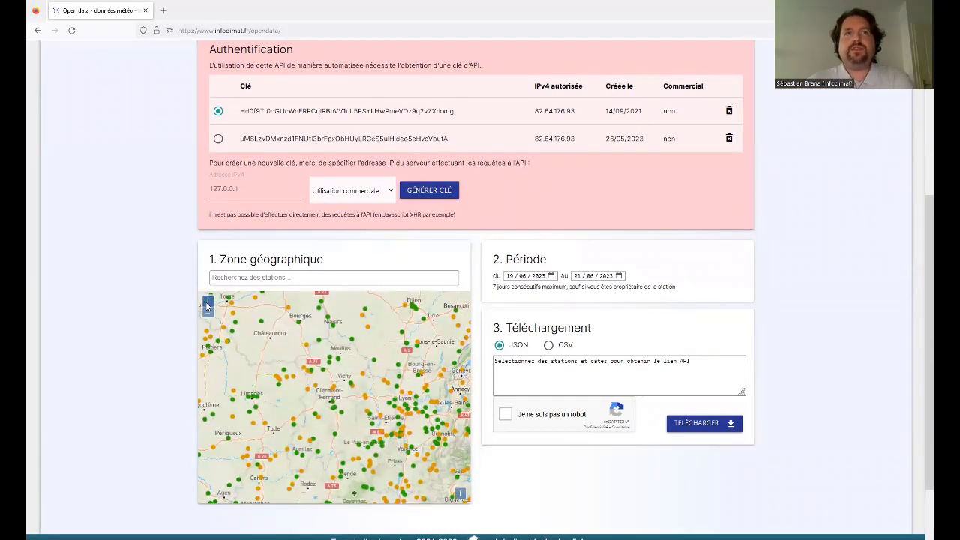
{"action": "left_click_drag", "start_coordinate": [279, 348], "coordinate": [308, 363]}
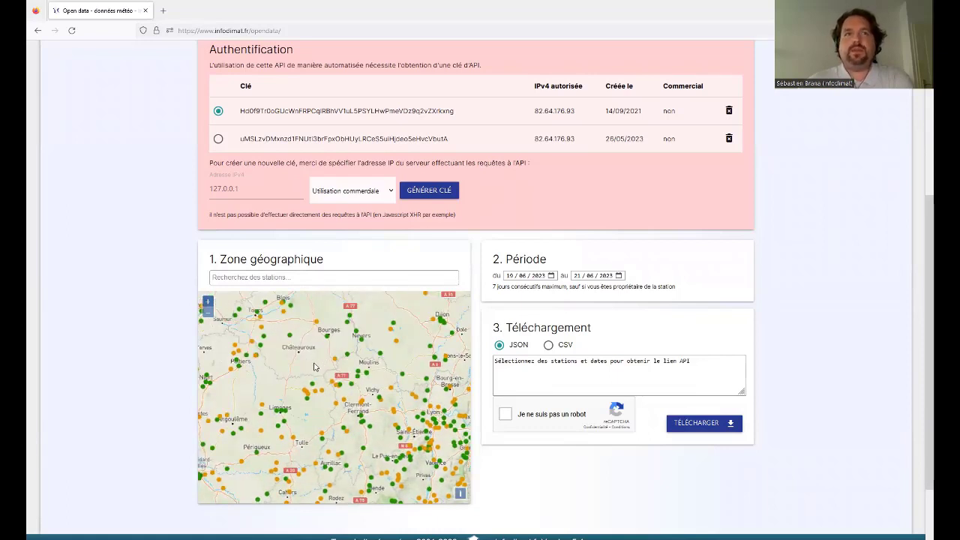
{"action": "mouse_move", "coordinate": [397, 391]}
{"action": "left_click_drag", "start_coordinate": [392, 358], "coordinate": [286, 319]}
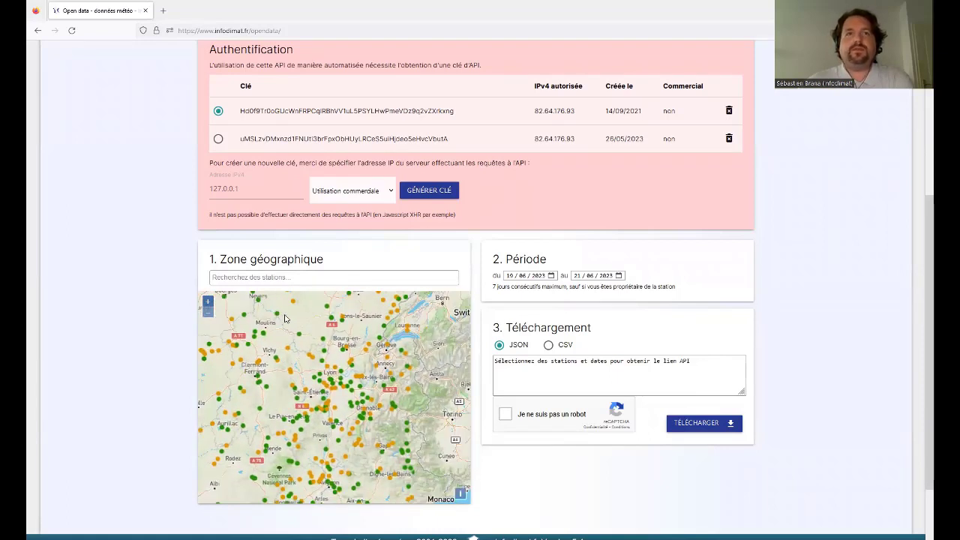
{"action": "left_click", "coordinate": [208, 301]}
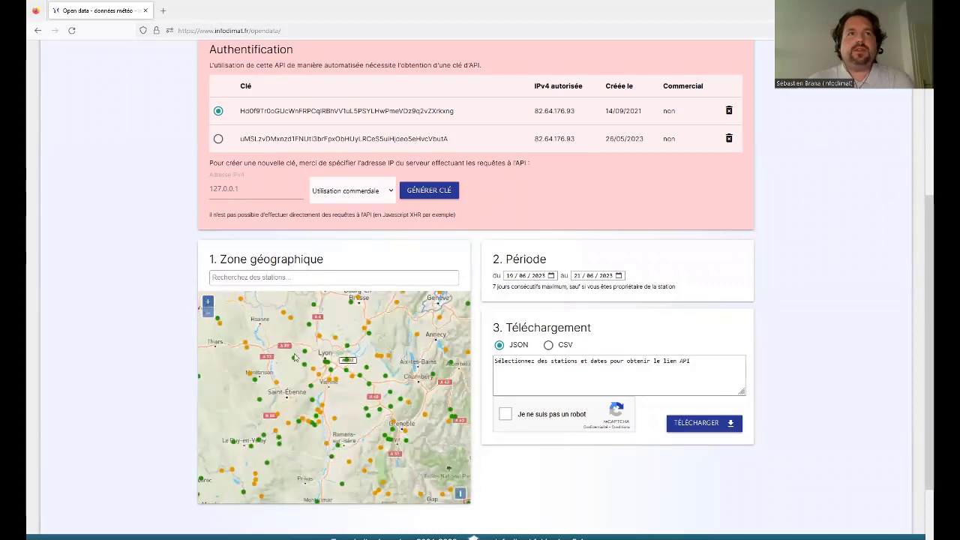
{"action": "left_click", "coordinate": [211, 303]}
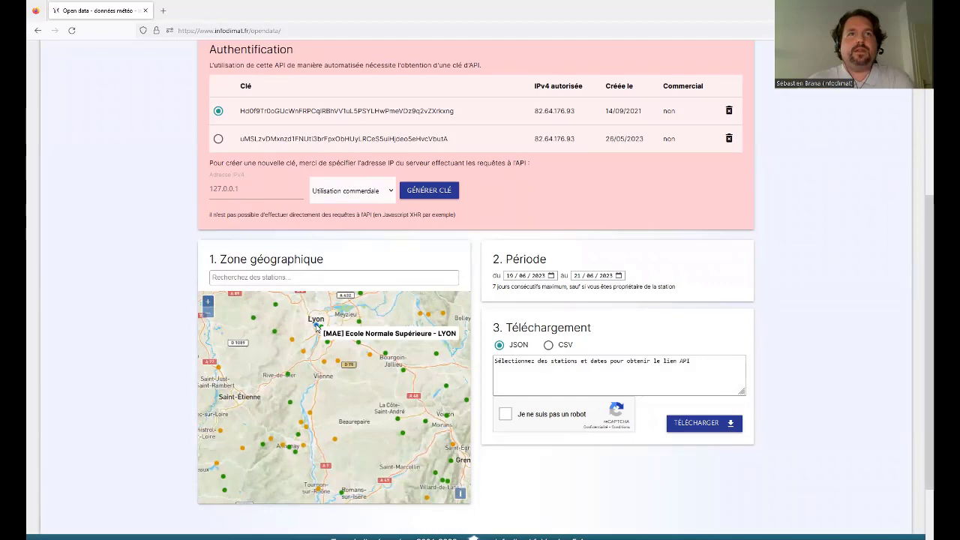
{"action": "left_click", "coordinate": [317, 328]}
- Add the [MAE] - Collège Jean Vilar - Saint Gilles station between Nîmes and the coast to the map selection
{"action": "left_click_drag", "start_coordinate": [338, 479], "coordinate": [322, 307]}
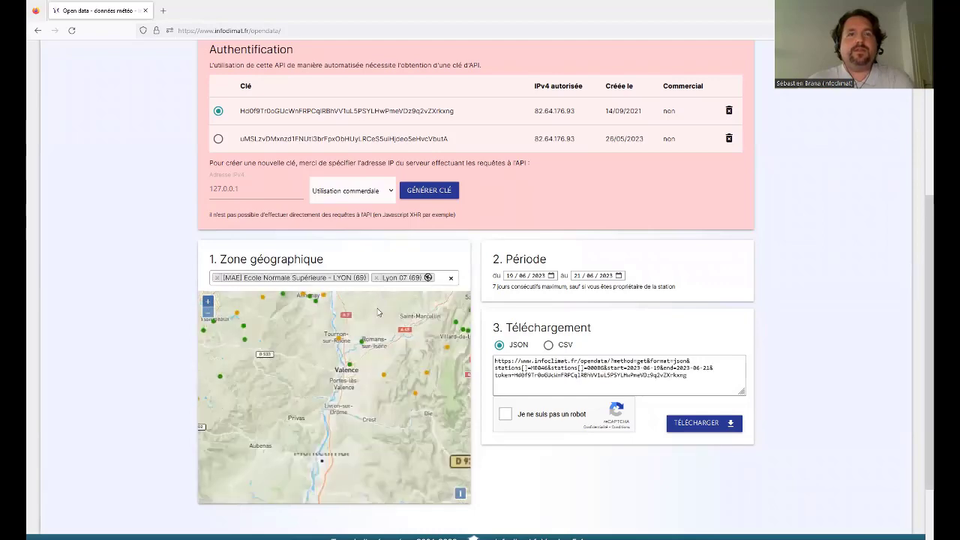
{"action": "left_click_drag", "start_coordinate": [347, 453], "coordinate": [413, 250]}
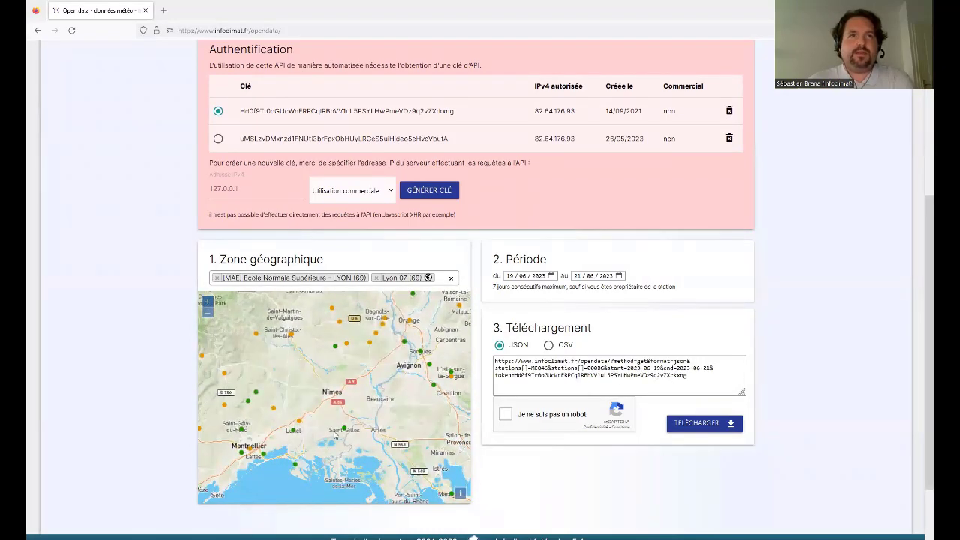
{"action": "left_click", "coordinate": [343, 429]}
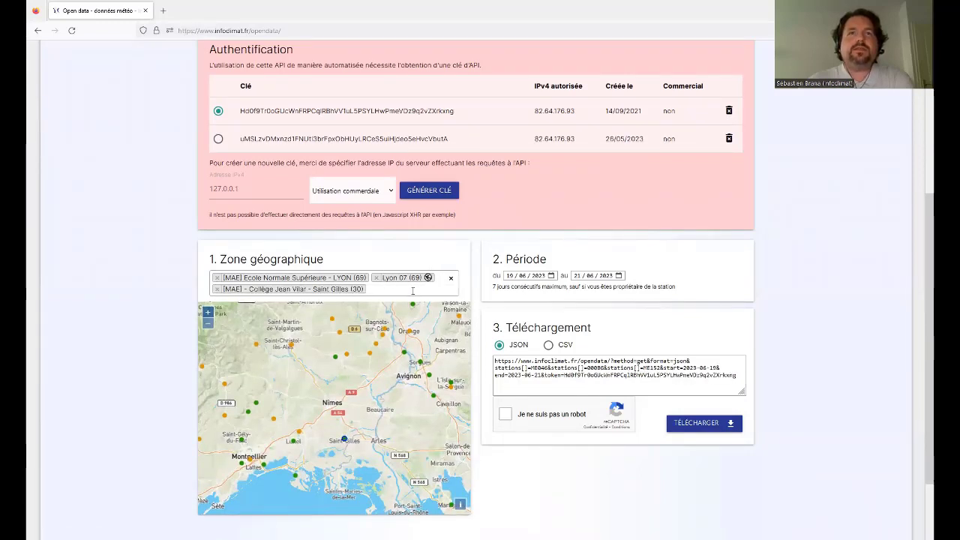
- Set the period's start date to 14/06/2023 and download the selected stations' data in CSV format, completing the robot check
{"action": "left_click", "coordinate": [553, 276]}
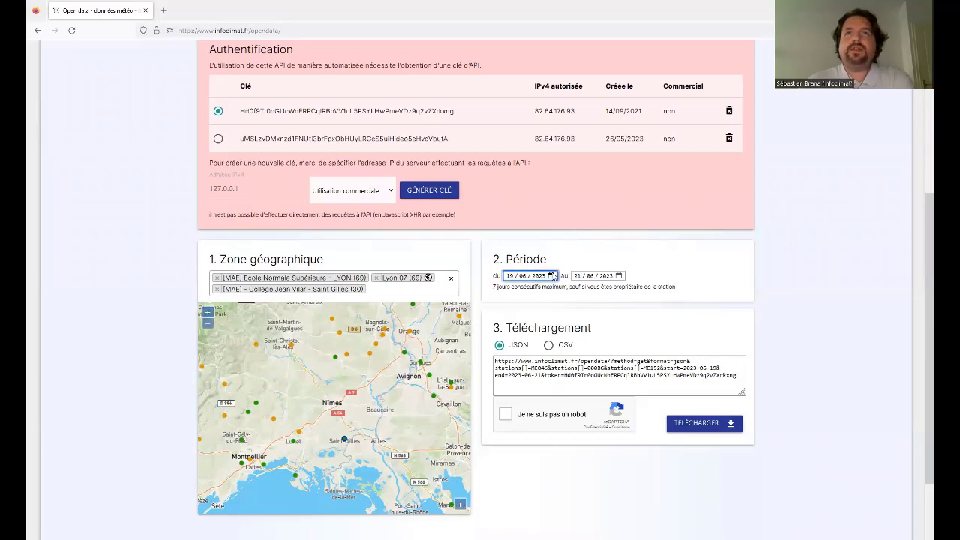
{"action": "left_click", "coordinate": [552, 348]}
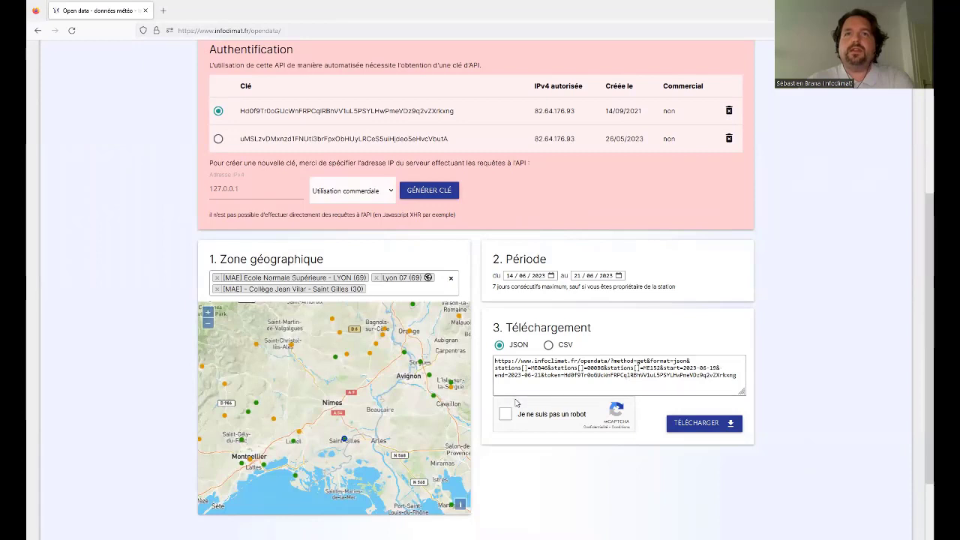
{"action": "left_click", "coordinate": [548, 346]}
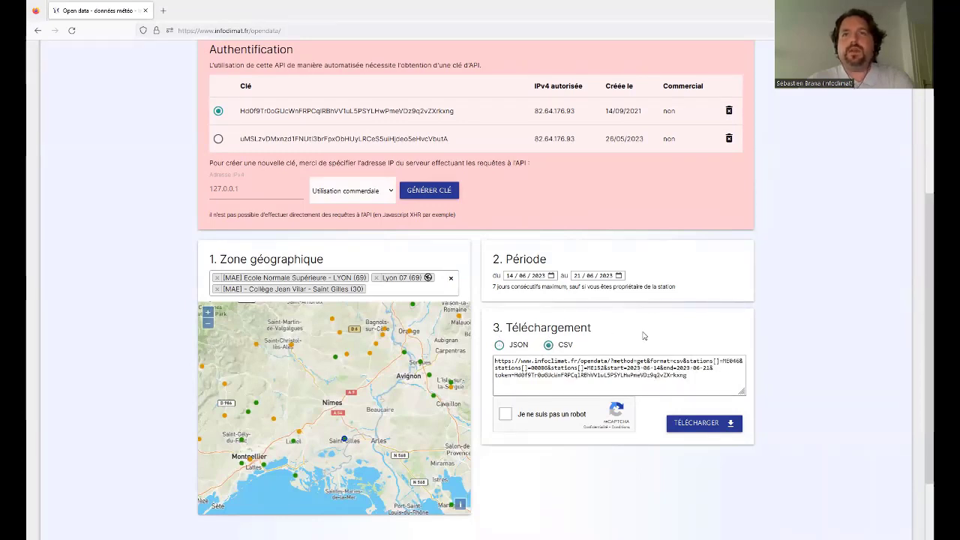
{"action": "left_click", "coordinate": [507, 413]}
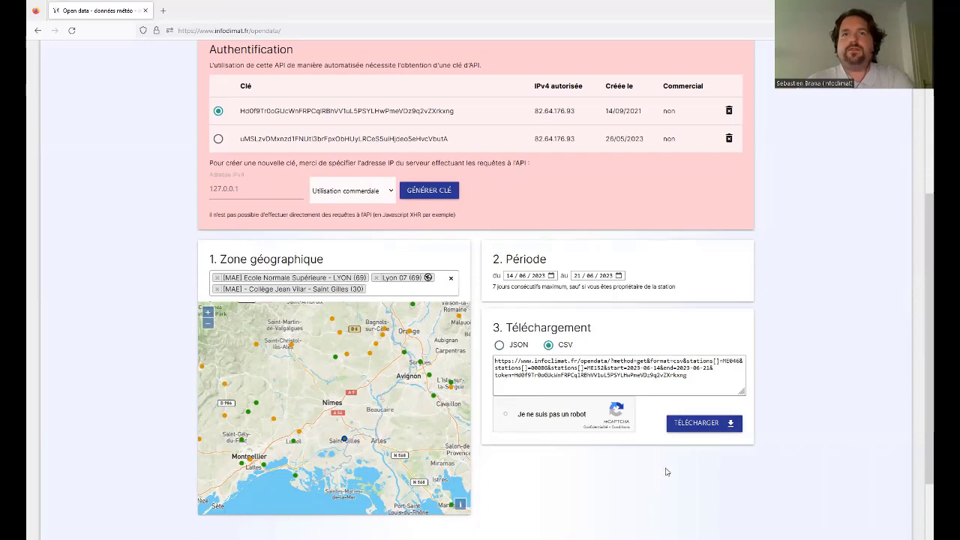
{"action": "left_click", "coordinate": [704, 426]}
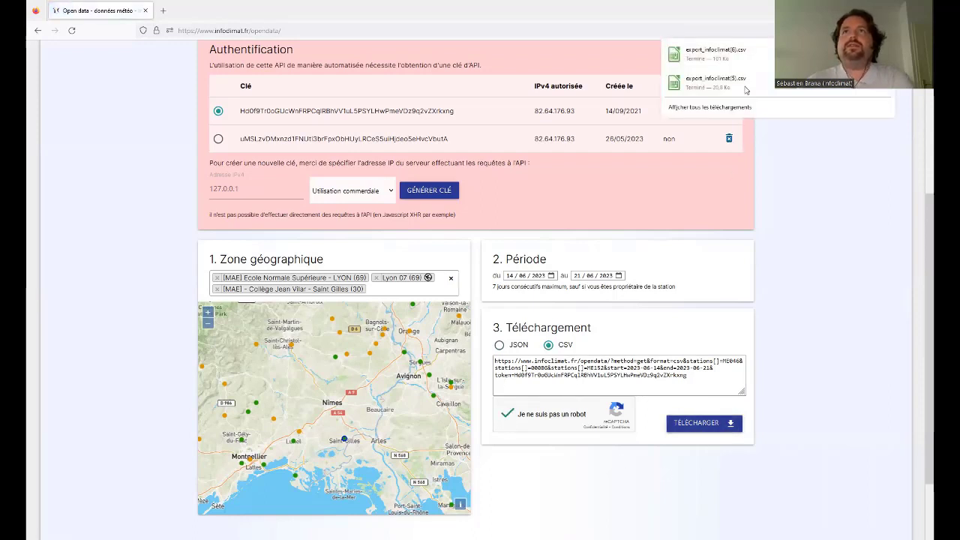
- Open the downloaded export_infoclimat(6).csv in LibreOffice Calc, importing it as Unicode (UTF-8) with semicolon separators
{"action": "left_click", "coordinate": [754, 53]}
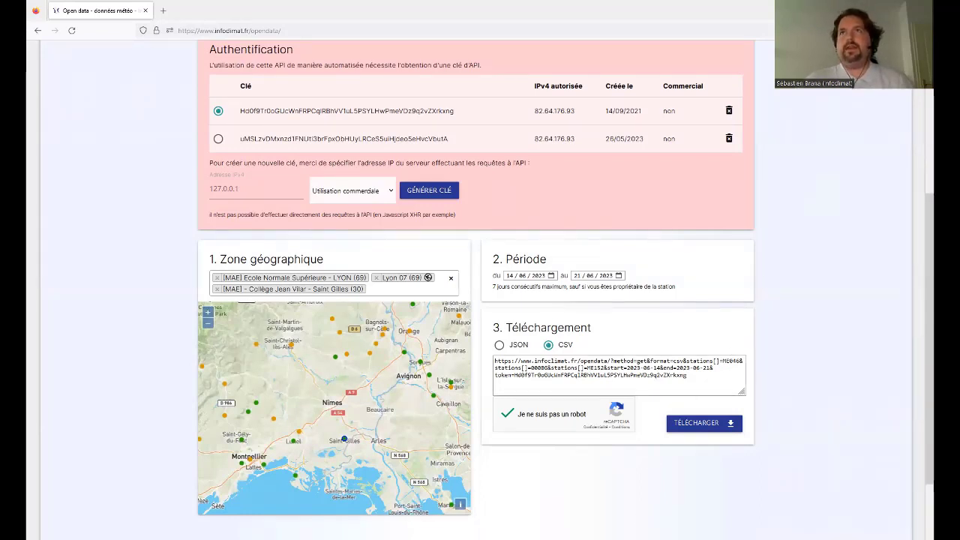
{"action": "key", "text": "alt+Tab"}
{"action": "key", "text": "alt+Tab"}
{"action": "key", "text": "alt+Tab"}
{"action": "key", "text": "alt+Tab"}
{"action": "key", "text": "alt+Tab"}
{"action": "key", "text": "alt+Tab"}
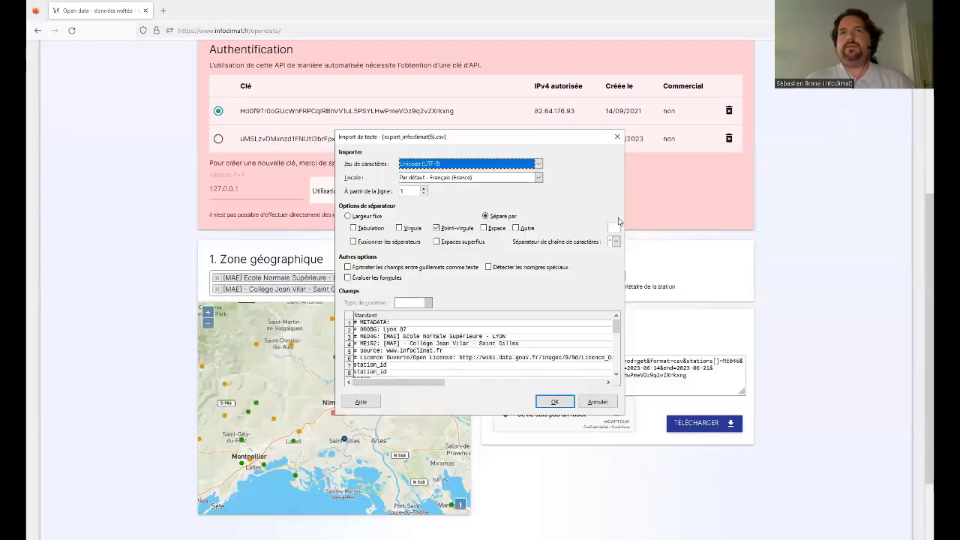
{"action": "left_click", "coordinate": [540, 404]}
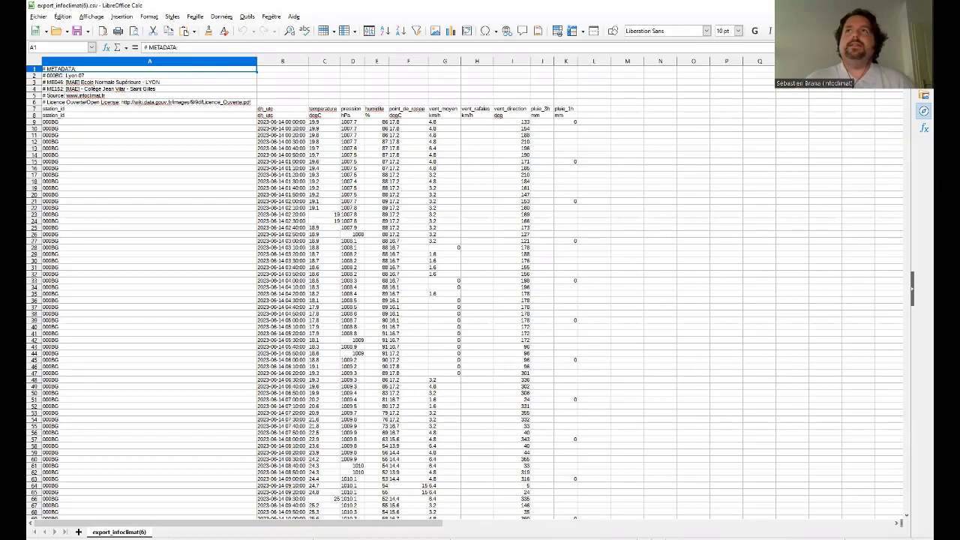
- Look through the exported measurement rows of all selected stations and return to the start of the sheet
{"action": "left_click_drag", "start_coordinate": [905, 72], "coordinate": [881, 358]}
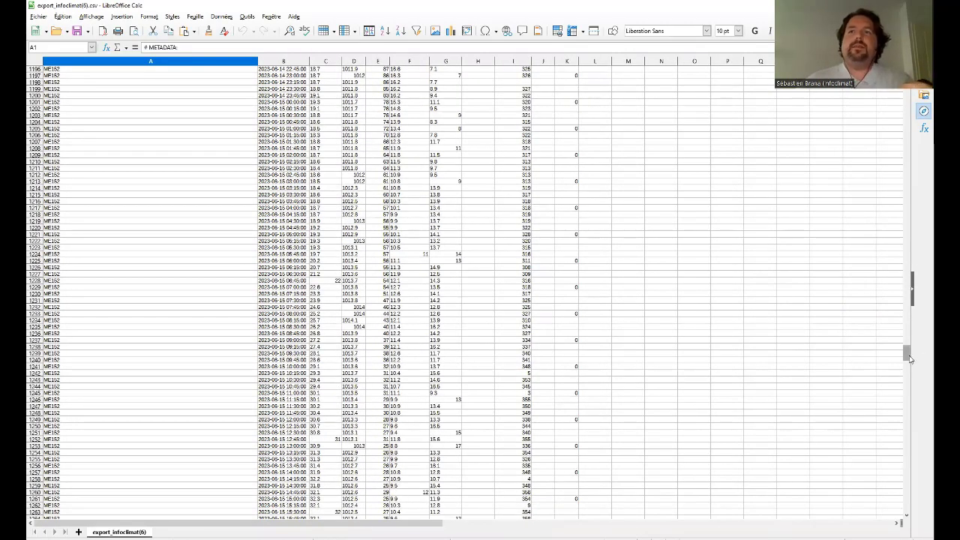
{"action": "left_click_drag", "start_coordinate": [907, 353], "coordinate": [907, 381]}
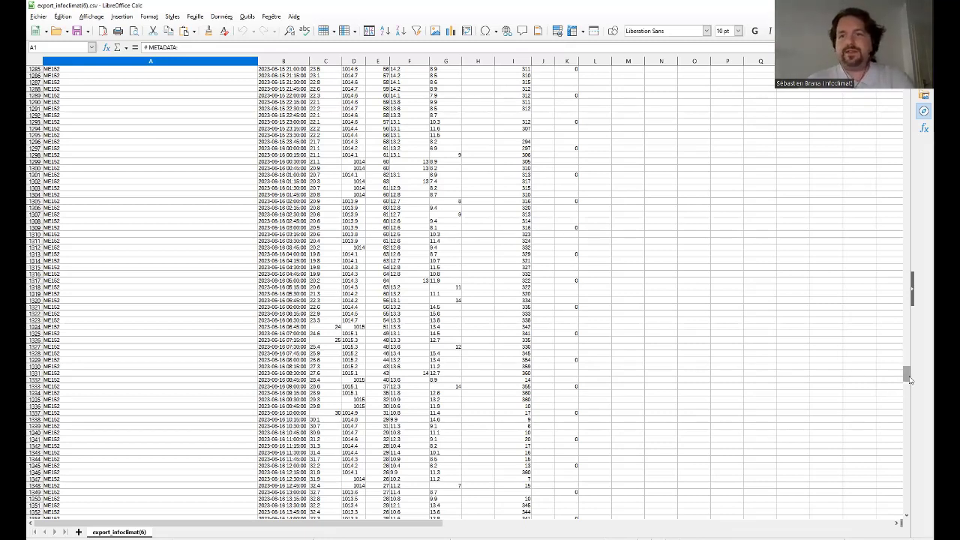
{"action": "left_click_drag", "start_coordinate": [909, 379], "coordinate": [902, 122]}
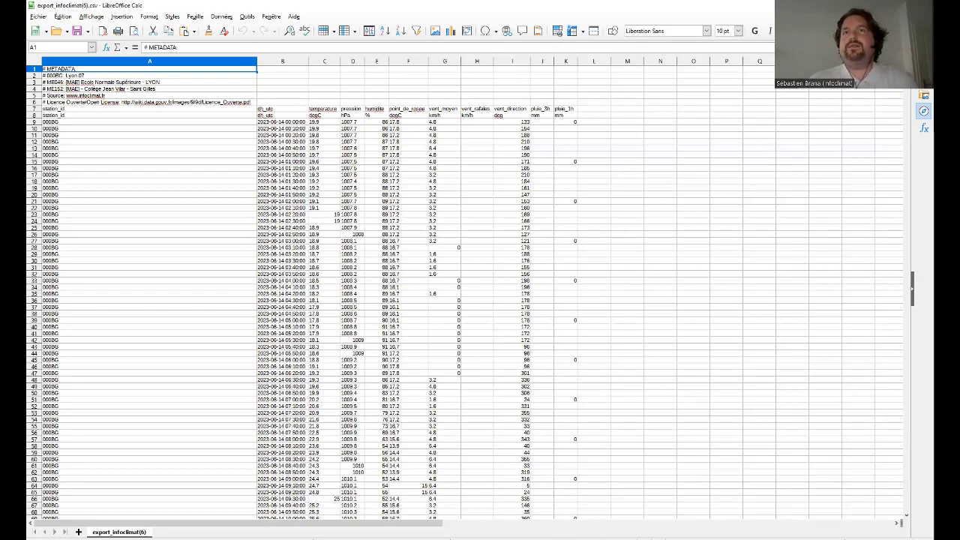
- Switch back to Infoclimat in Firefox and open the Photolive weather photo page from the real-time section
{"action": "key", "text": "alt+Tab"}
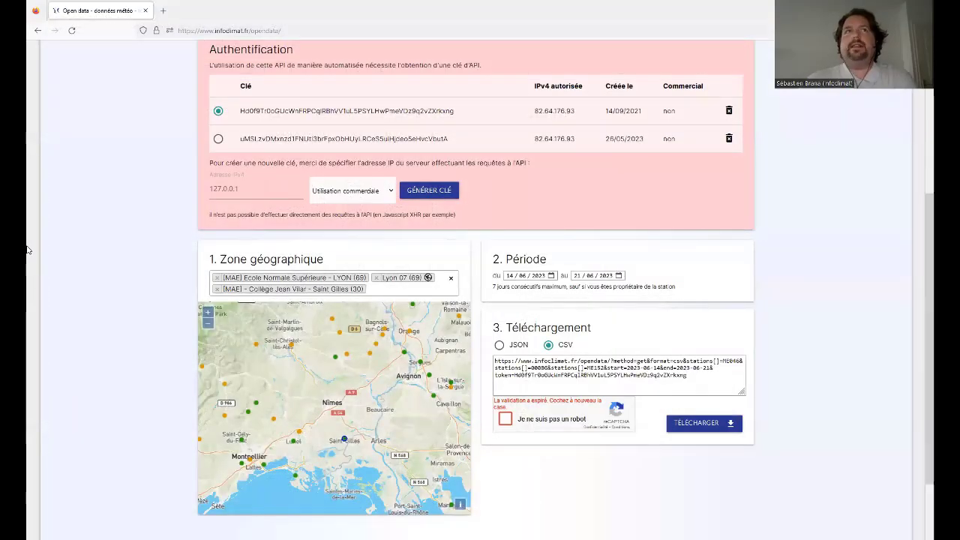
{"action": "scroll", "coordinate": [128, 200], "scroll_direction": "up", "scroll_amount": 3}
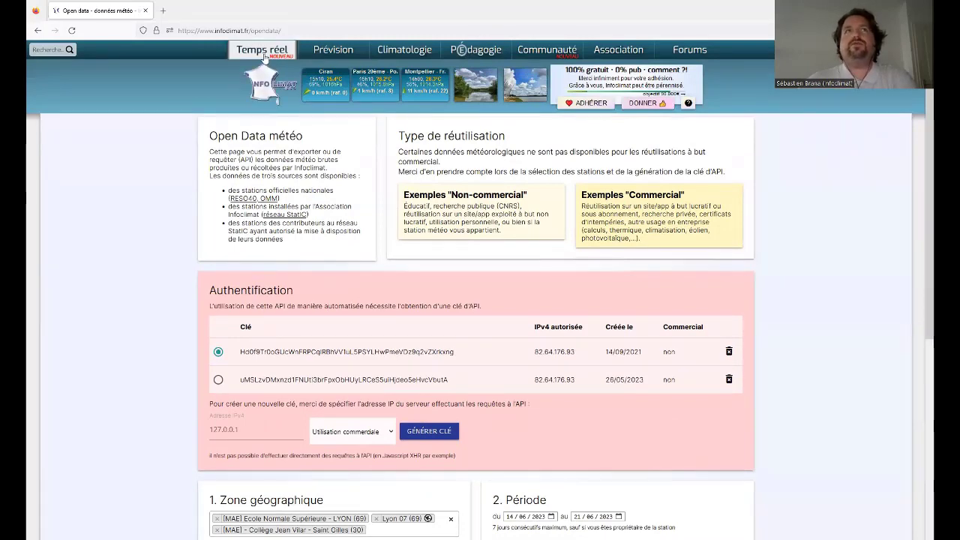
{"action": "mouse_move", "coordinate": [264, 57]}
{"action": "left_click", "coordinate": [598, 69]}
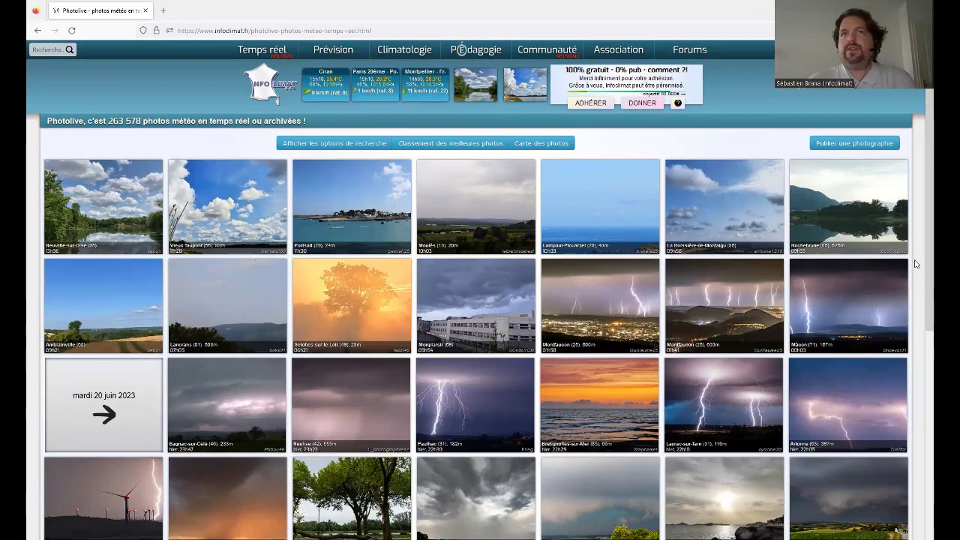
- View the lightning photo "Soirée agitée dans le Midi-Toulousain" enlarged and return to the photo list
{"action": "scroll", "coordinate": [915, 264], "scroll_direction": "down", "scroll_amount": 2}
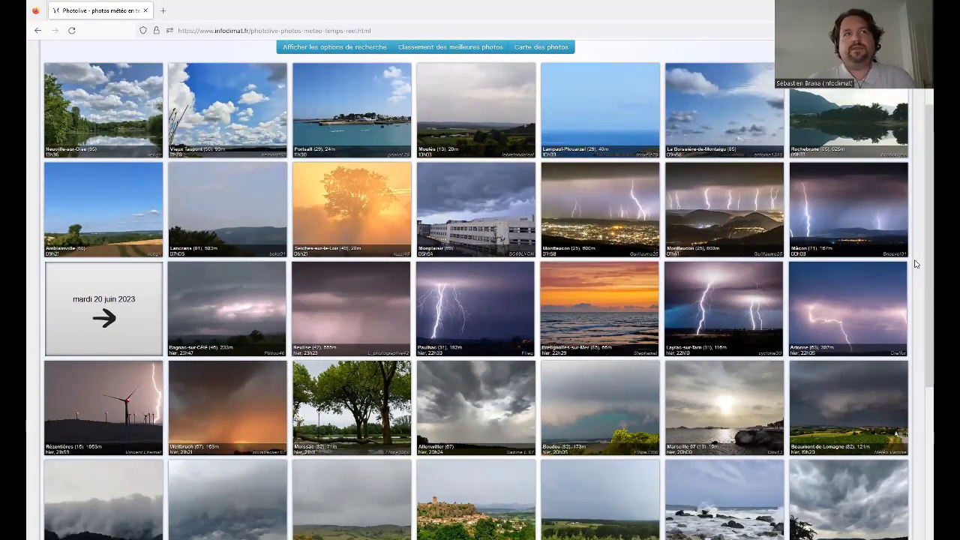
{"action": "left_click", "coordinate": [688, 323]}
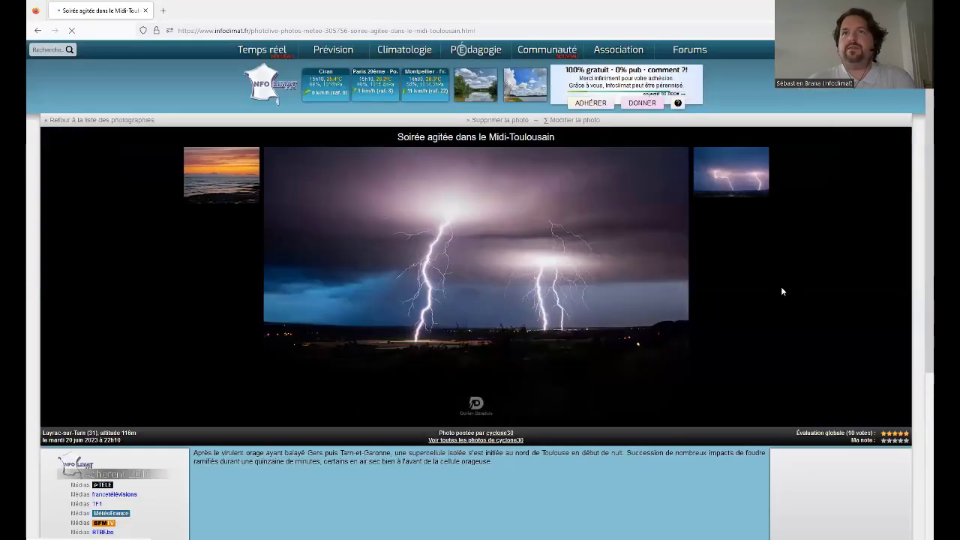
{"action": "key", "text": "ctrl+plus"}
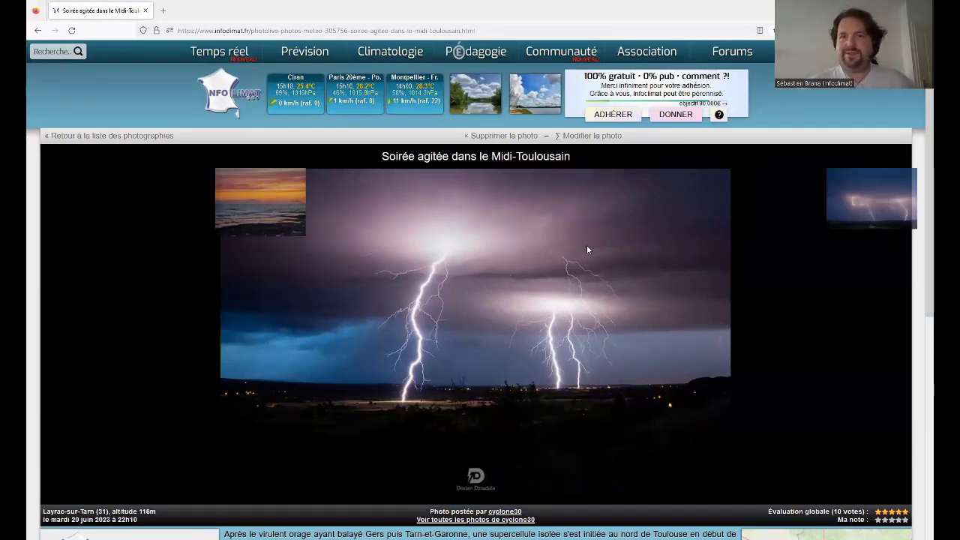
{"action": "key", "text": "ctrl+0"}
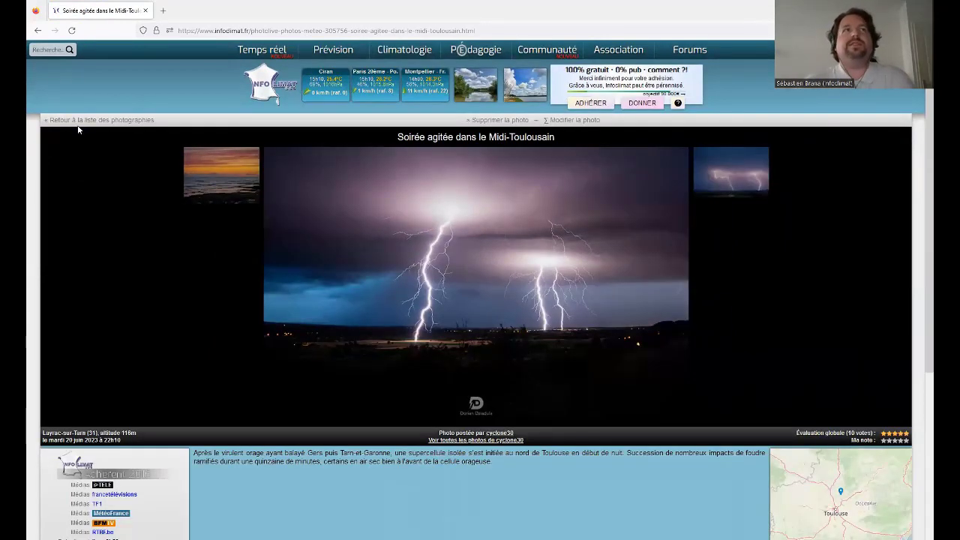
{"action": "left_click", "coordinate": [117, 120]}
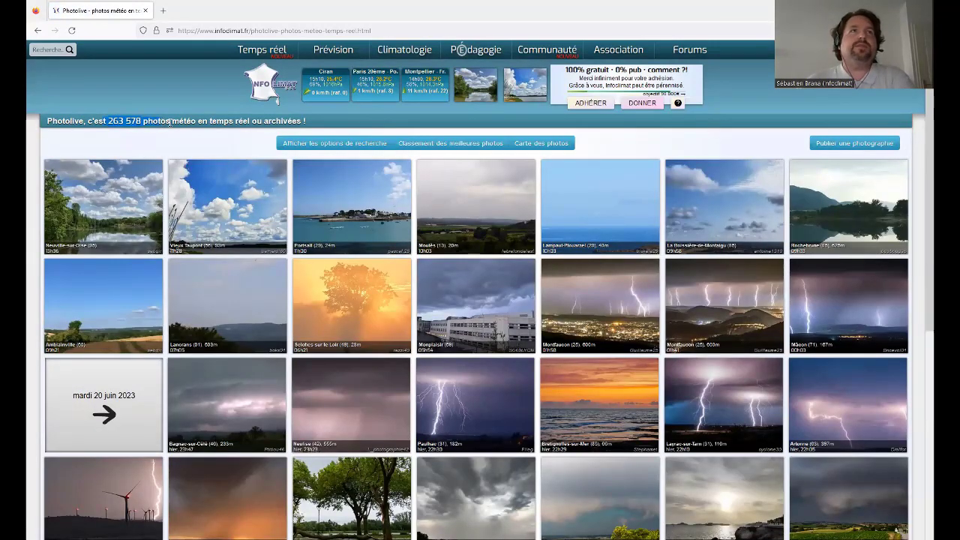
- Show the Photolive search options and filter the photos by the Rhône (69) department
{"action": "left_click", "coordinate": [353, 147]}
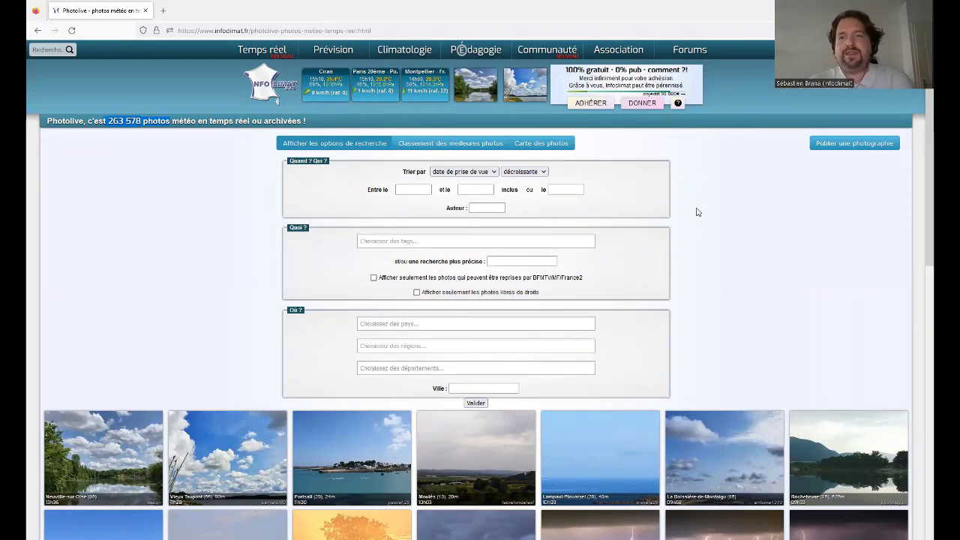
{"action": "left_click", "coordinate": [581, 323]}
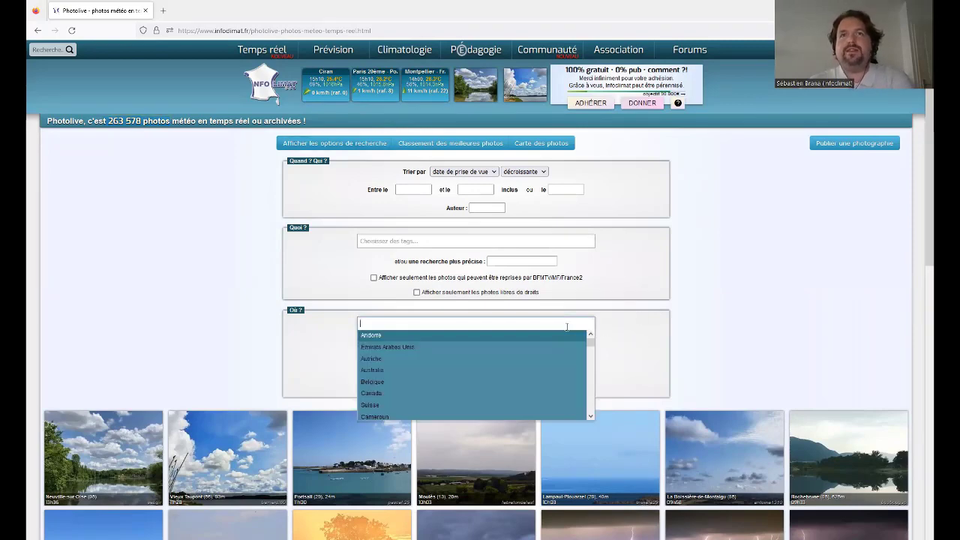
{"action": "left_click", "coordinate": [737, 318]}
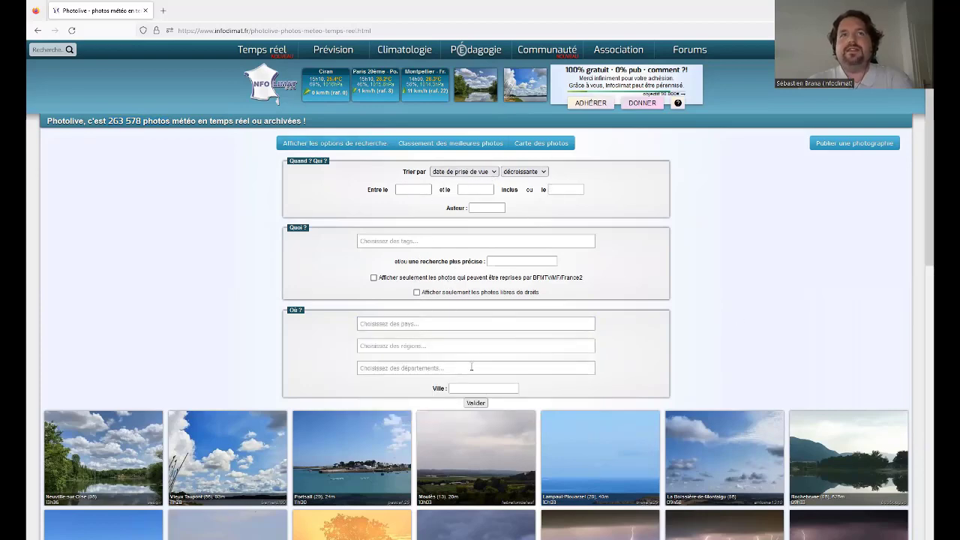
{"action": "left_click", "coordinate": [471, 366]}
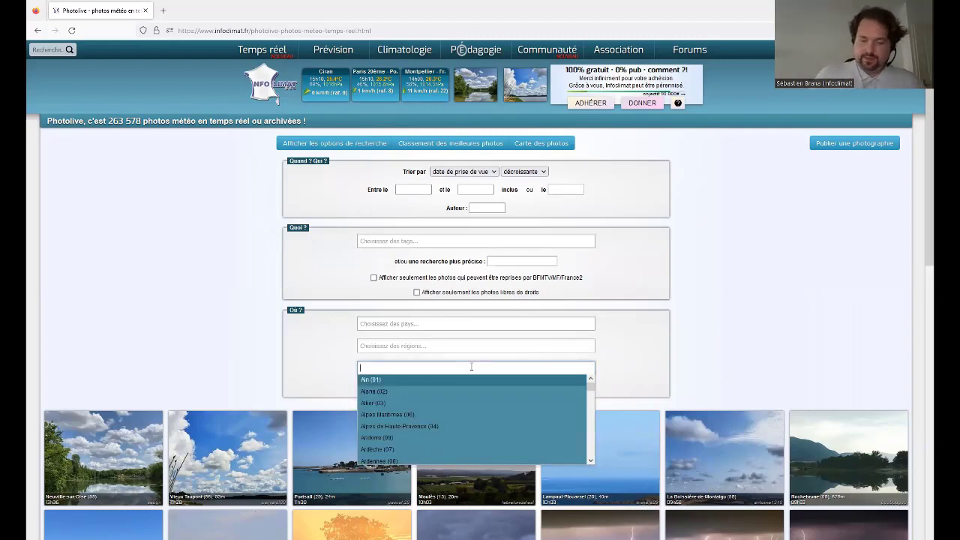
{"action": "type", "text": "rh"}
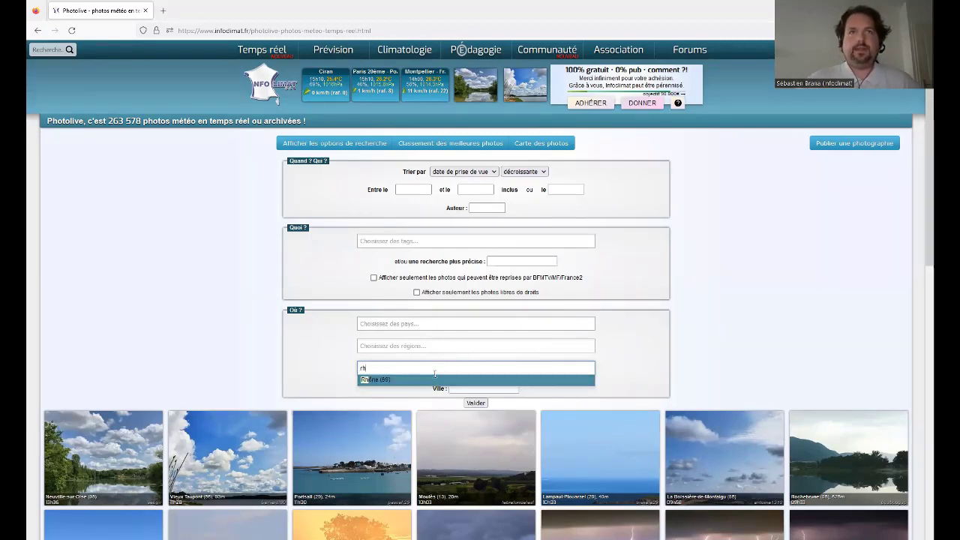
{"action": "left_click", "coordinate": [425, 380]}
{"action": "left_click", "coordinate": [476, 402]}
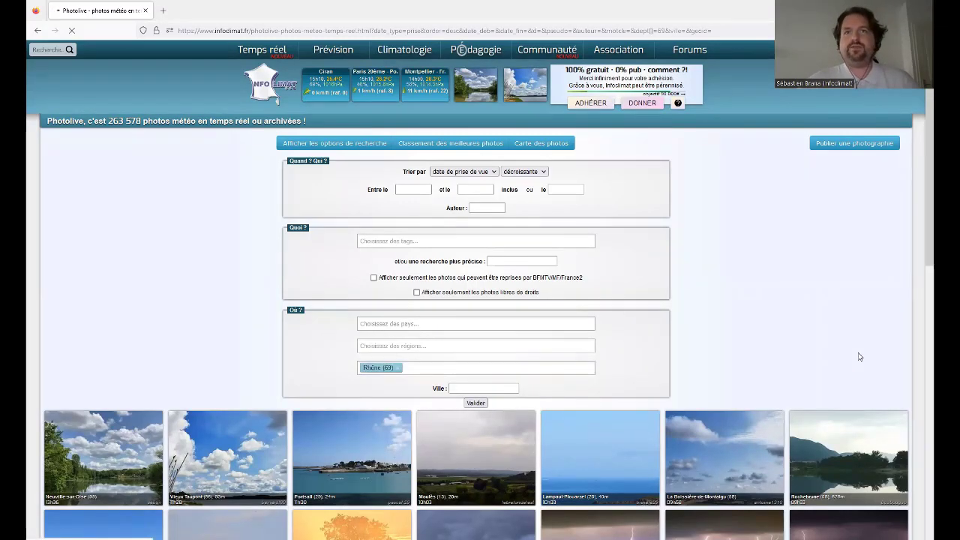
- Look through the weather photos found for the Rhône (69) department and return to the search options
{"action": "scroll", "coordinate": [859, 355], "scroll_direction": "down", "scroll_amount": 3}
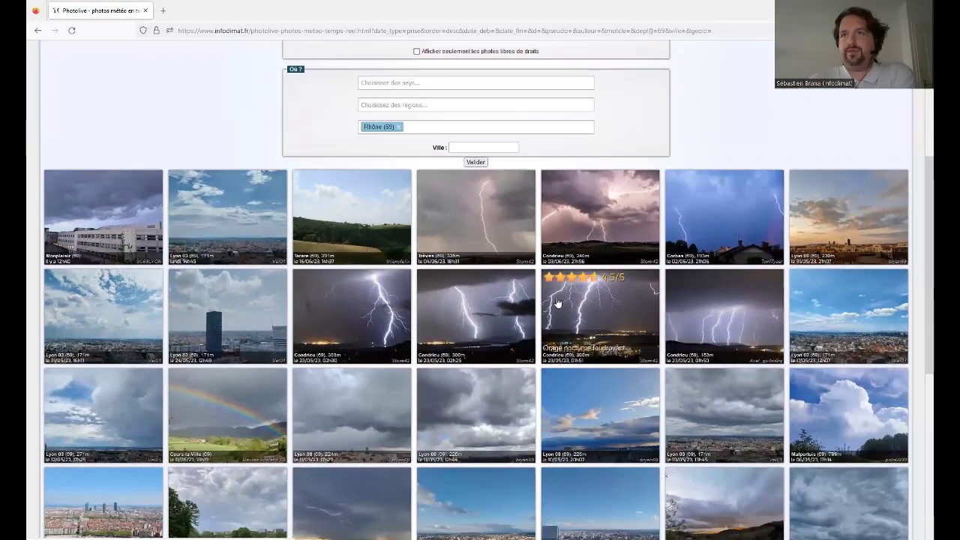
{"action": "scroll", "coordinate": [559, 296], "scroll_direction": "down", "scroll_amount": 2}
{"action": "scroll", "coordinate": [556, 308], "scroll_direction": "down", "scroll_amount": 2}
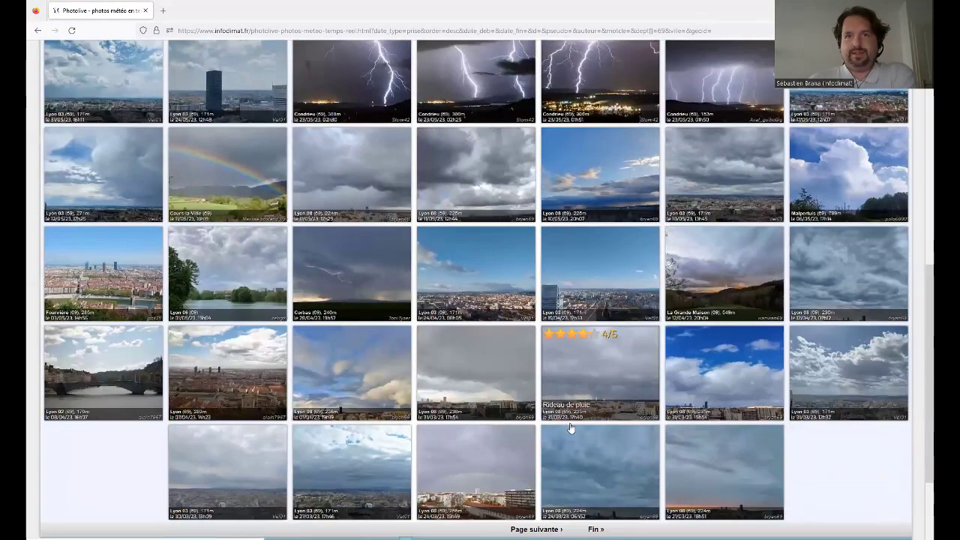
{"action": "scroll", "coordinate": [570, 448], "scroll_direction": "up", "scroll_amount": 6}
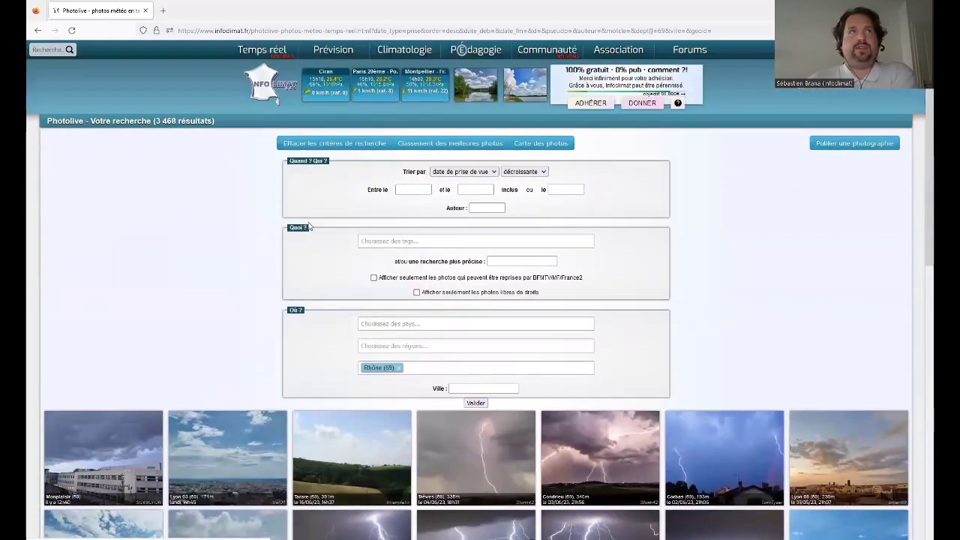
{"action": "scroll", "coordinate": [174, 286], "scroll_direction": "down", "scroll_amount": 3}
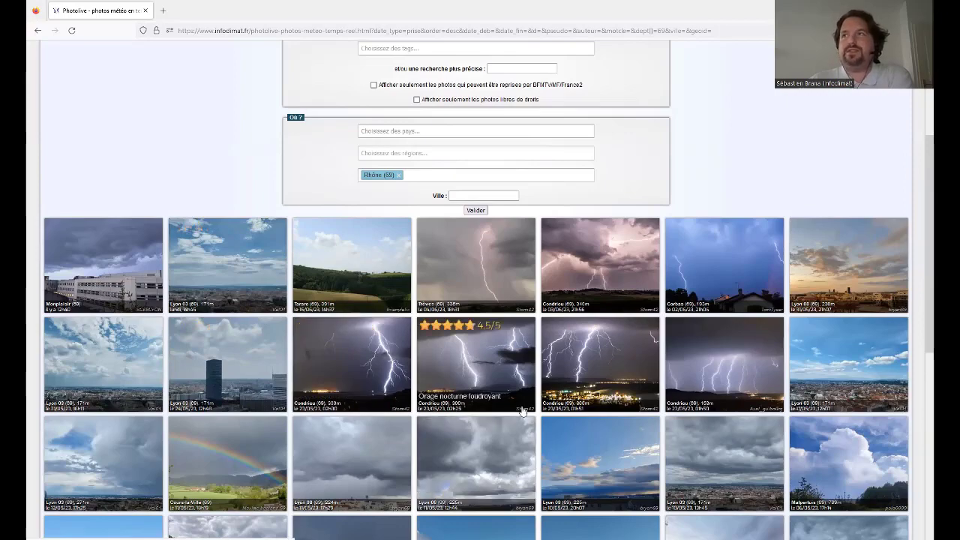
{"action": "scroll", "coordinate": [523, 411], "scroll_direction": "up", "scroll_amount": 3}
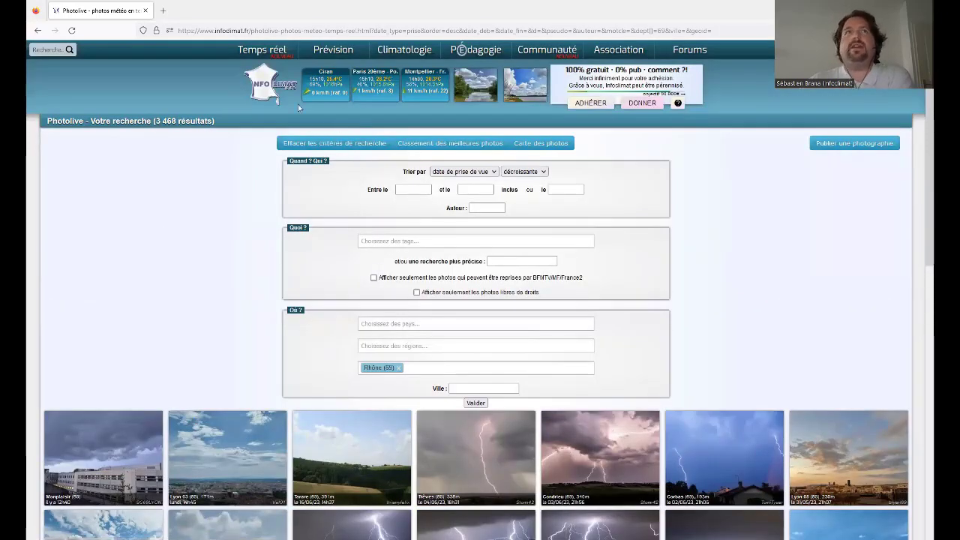
- Open the HistorIC archive from the climatology section and look through the list of extreme weather events
{"action": "mouse_move", "coordinate": [405, 51]}
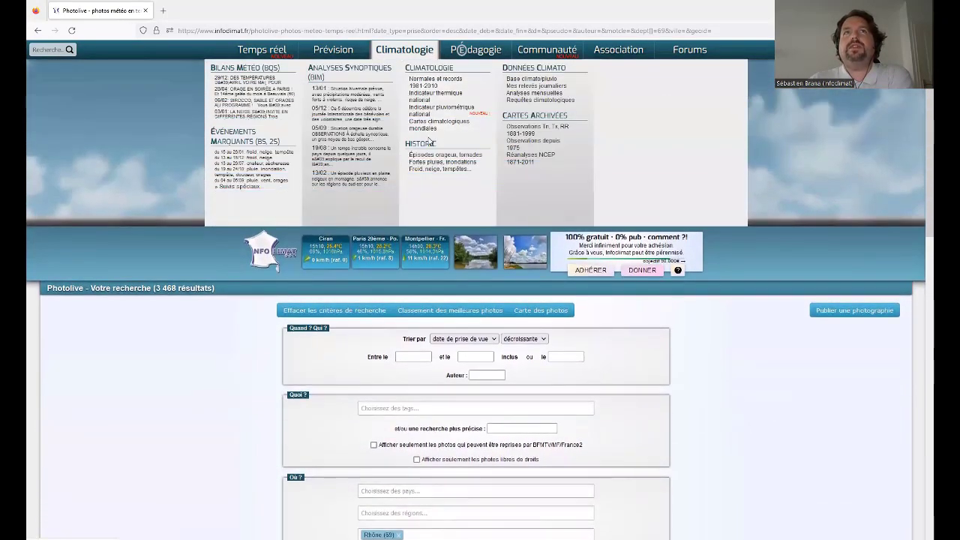
{"action": "left_click", "coordinate": [422, 143]}
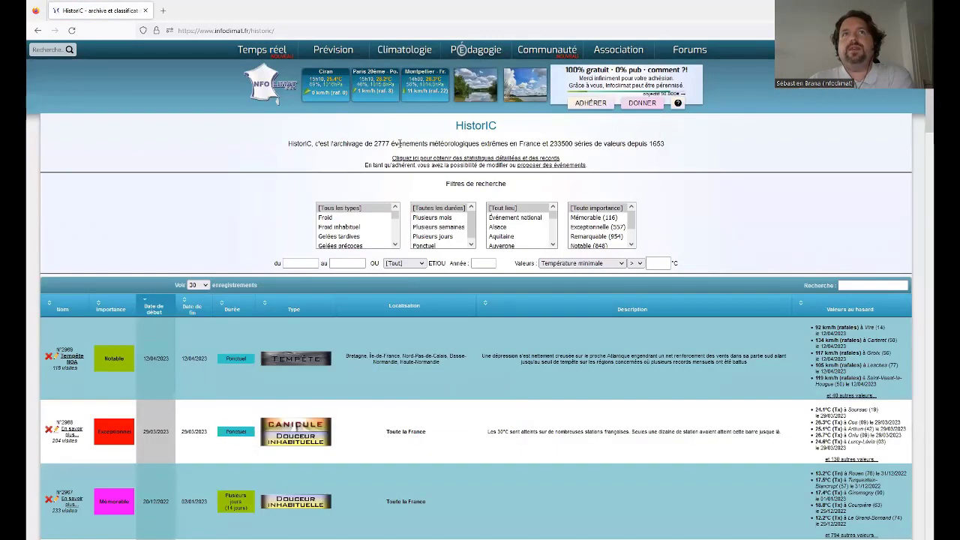
{"action": "left_click_drag", "start_coordinate": [389, 144], "coordinate": [358, 144]}
{"action": "left_click", "coordinate": [350, 153]}
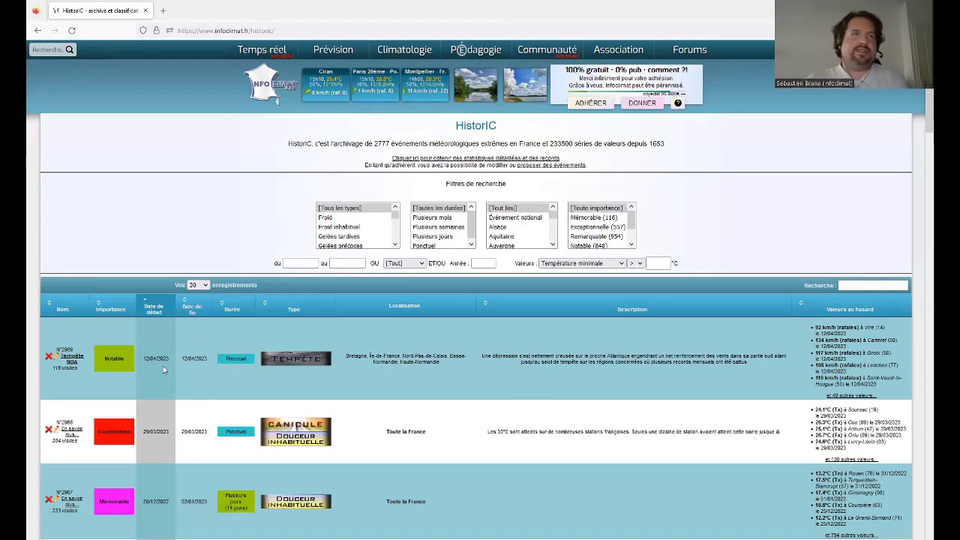
{"action": "scroll", "coordinate": [161, 361], "scroll_direction": "down", "scroll_amount": 1}
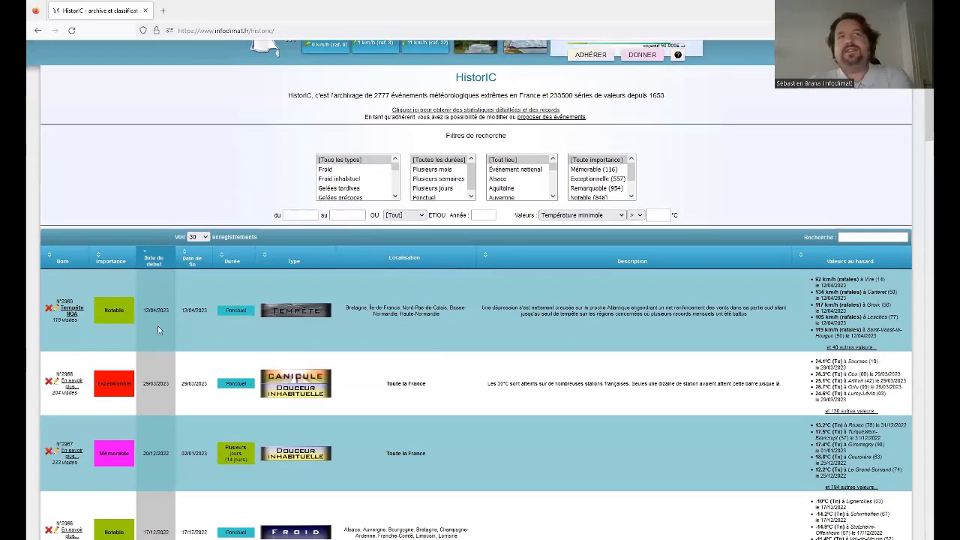
{"action": "scroll", "coordinate": [156, 309], "scroll_direction": "down", "scroll_amount": 1}
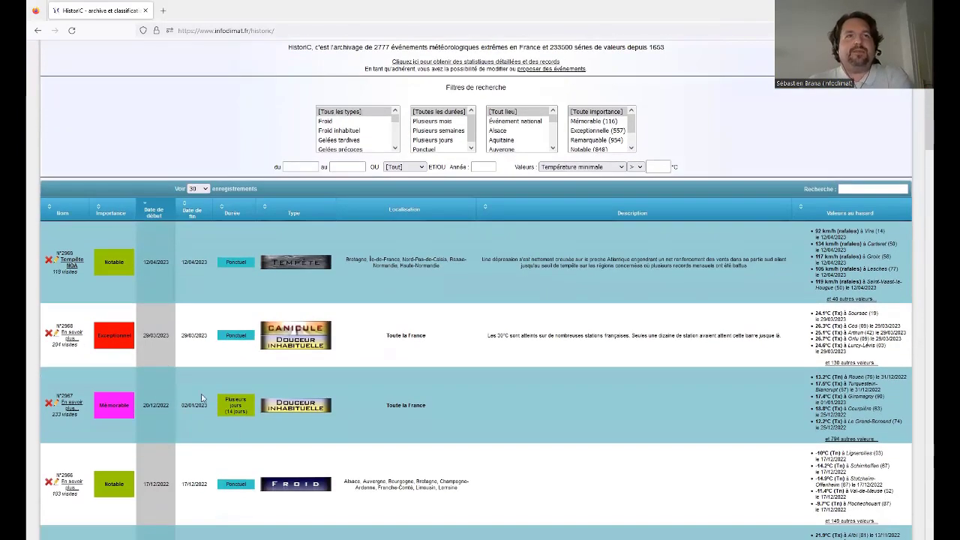
- View the details and recorded values of the memorable "Douceur inhabituelle" event that started on 20/12/2022
{"action": "left_click", "coordinate": [77, 405]}
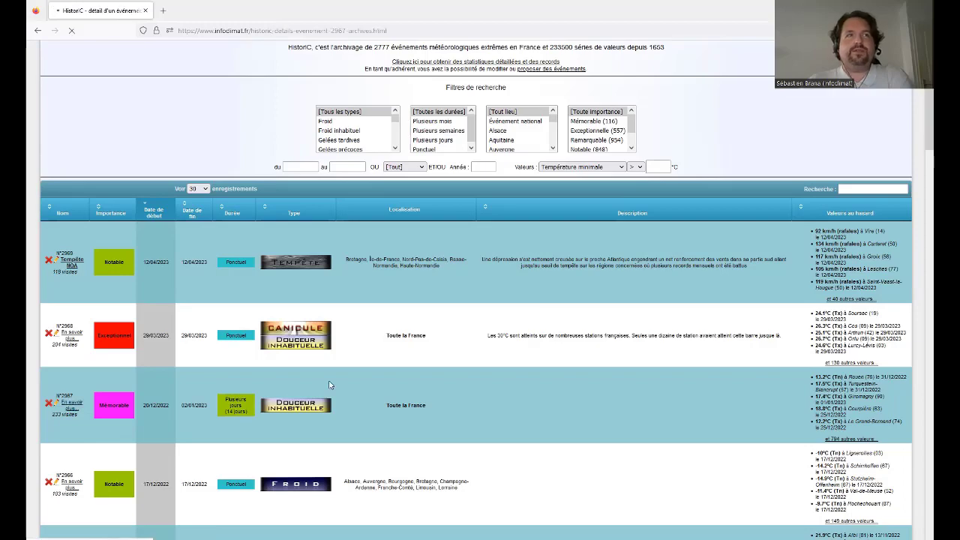
{"action": "scroll", "coordinate": [771, 355], "scroll_direction": "down", "scroll_amount": 3}
{"action": "scroll", "coordinate": [767, 356], "scroll_direction": "down", "scroll_amount": 1}
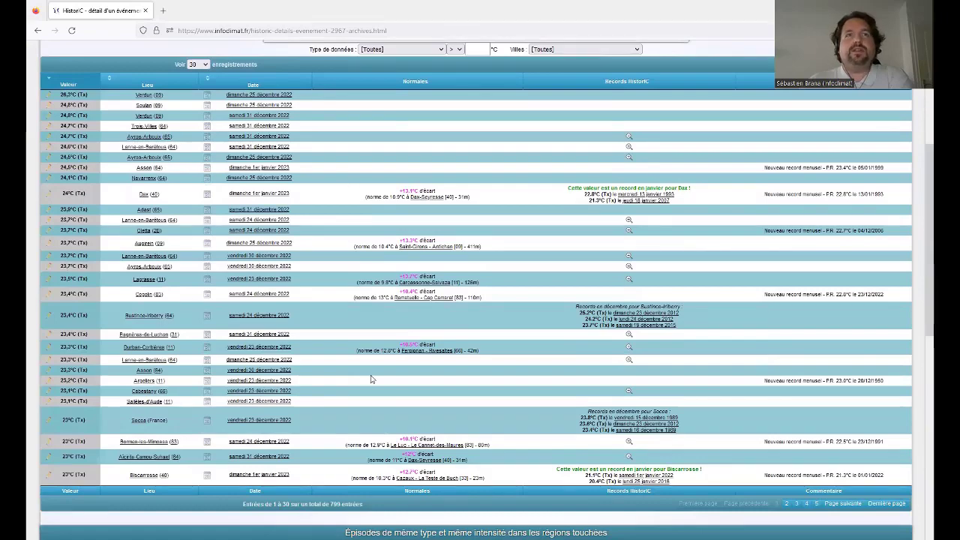
{"action": "scroll", "coordinate": [375, 379], "scroll_direction": "up", "scroll_amount": 4}
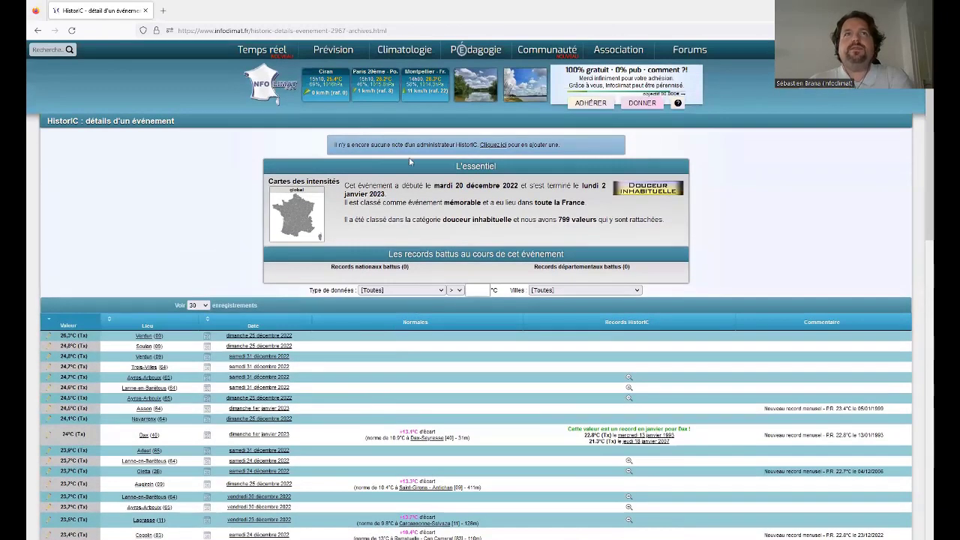
- Return to the HistorIC event list and browse the regions offered in the location filter
{"action": "key", "text": "alt+Left"}
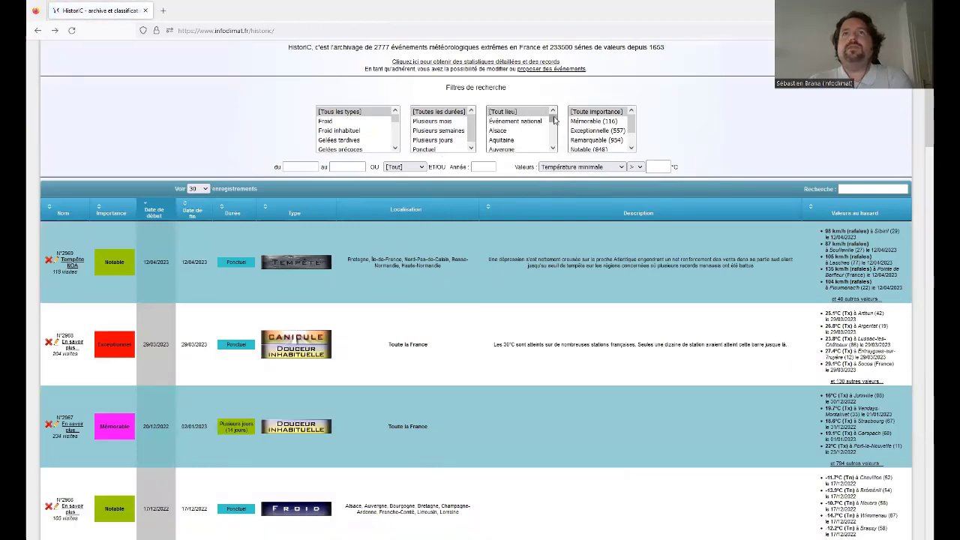
{"action": "scroll", "coordinate": [521, 127], "scroll_direction": "down", "scroll_amount": 3}
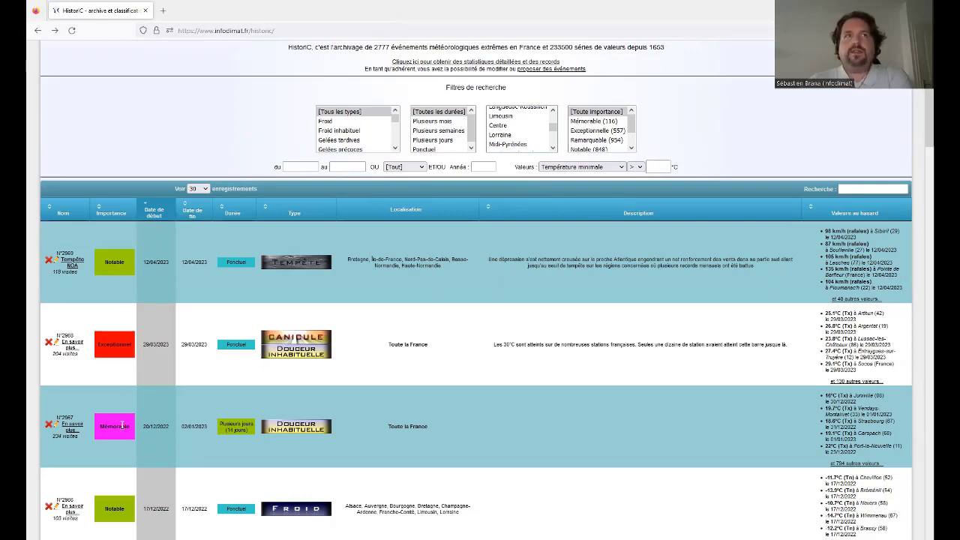
{"action": "scroll", "coordinate": [119, 507], "scroll_direction": "up", "scroll_amount": 3}
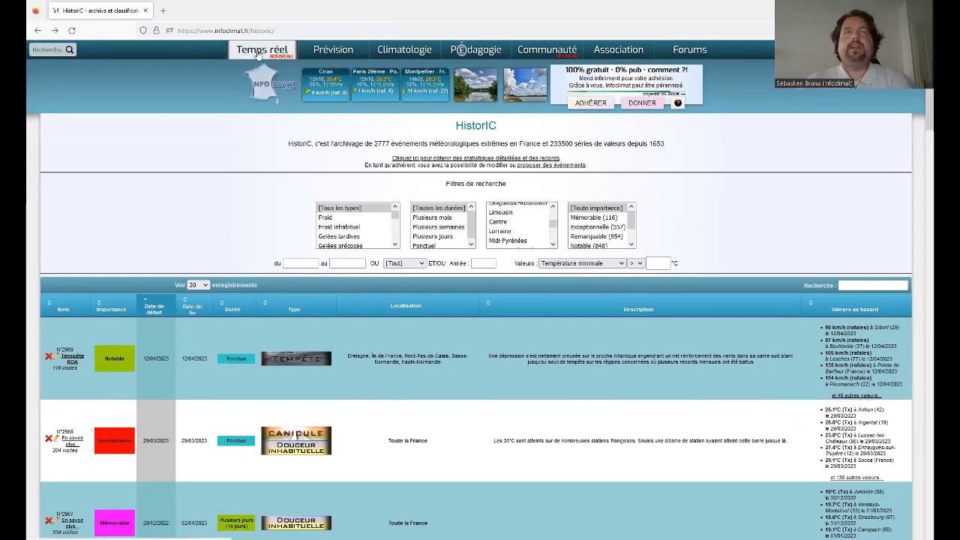
- Open the national thermal indicator page from the climatology section
{"action": "mouse_move", "coordinate": [258, 53]}
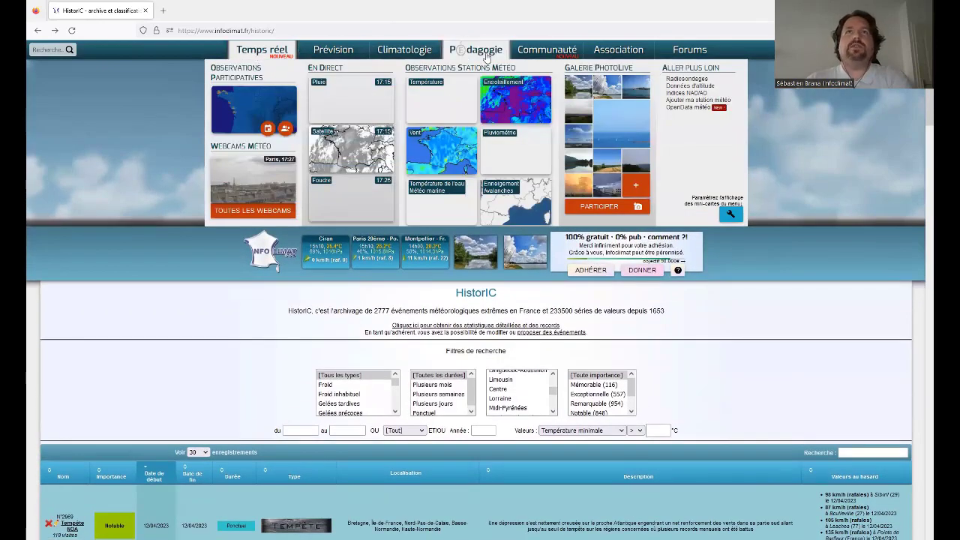
{"action": "mouse_move", "coordinate": [409, 51]}
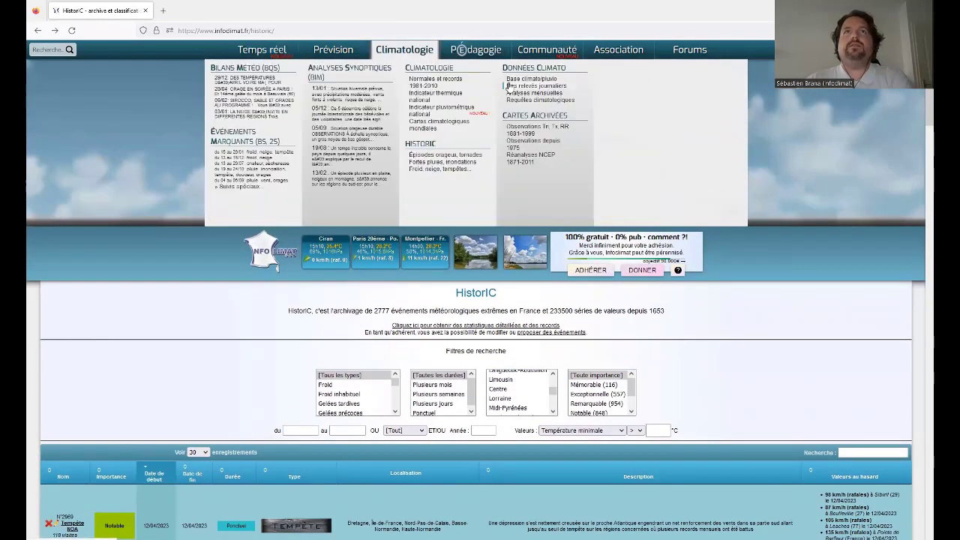
{"action": "left_click", "coordinate": [454, 99]}
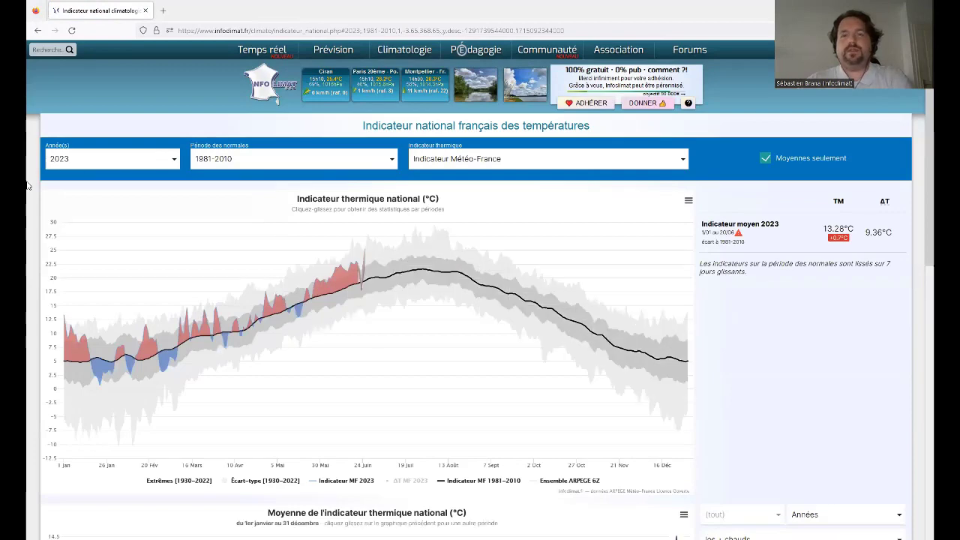
- Zoom the national thermal indicator chart to 15 May to 21 June and examine that period's averages and warmest-year ranking
{"action": "scroll", "coordinate": [28, 185], "scroll_direction": "down", "scroll_amount": 1}
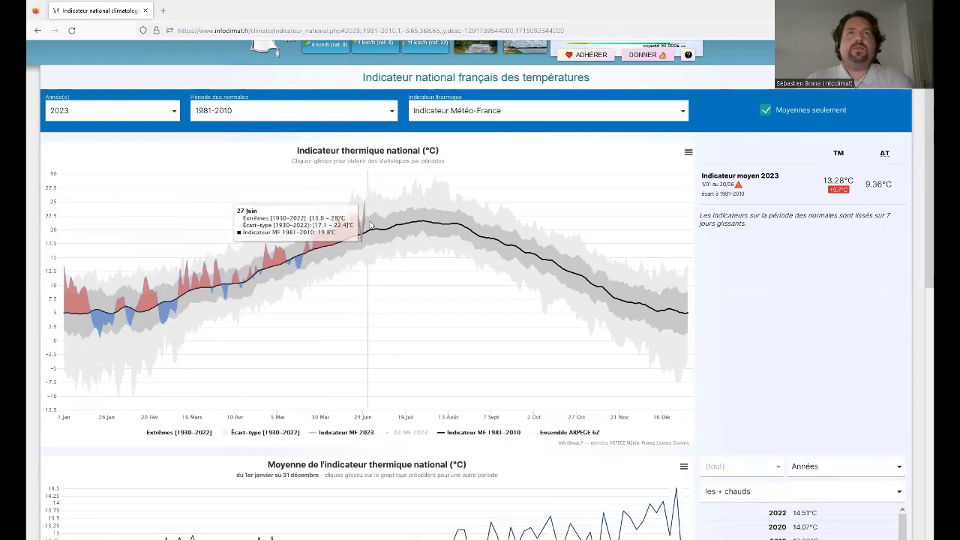
{"action": "left_click_drag", "start_coordinate": [358, 227], "coordinate": [295, 240]}
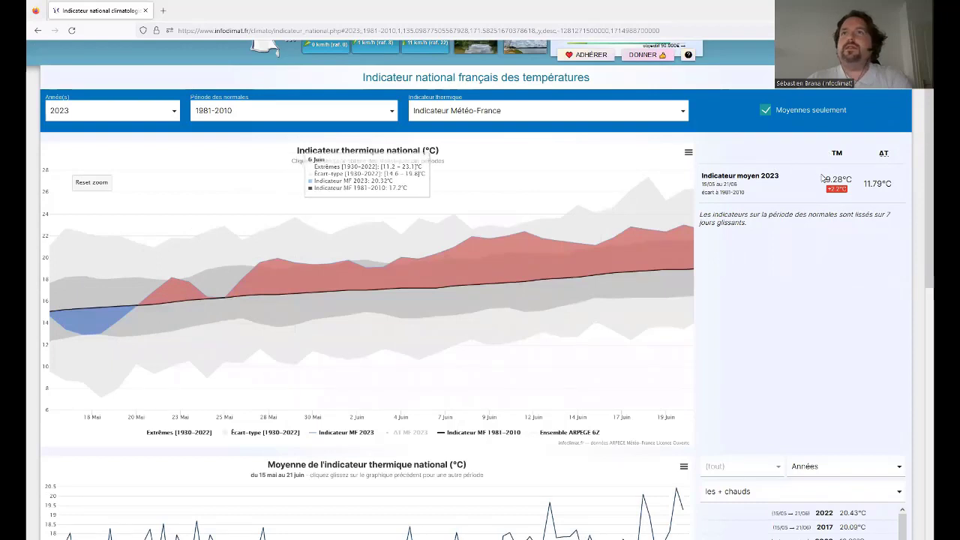
{"action": "scroll", "coordinate": [795, 195], "scroll_direction": "up", "scroll_amount": 1}
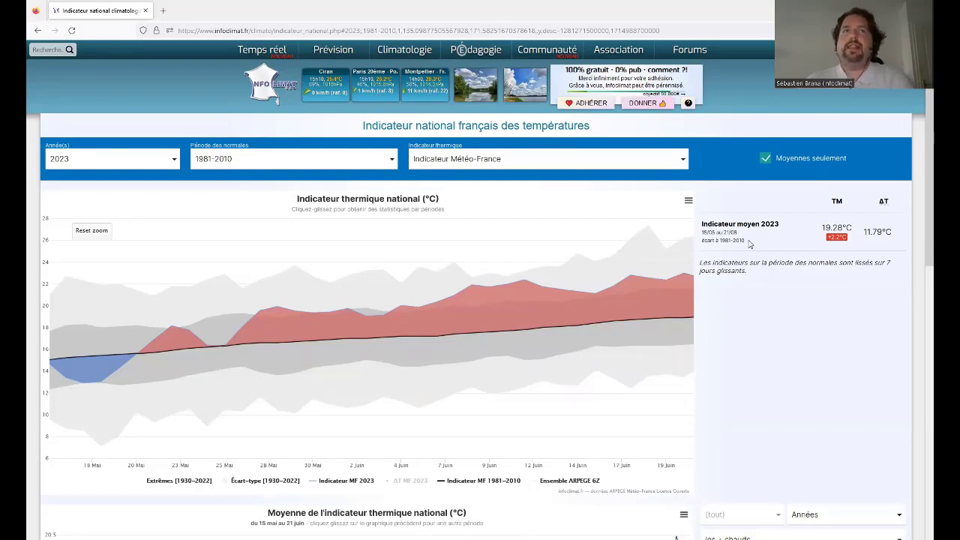
{"action": "scroll", "coordinate": [749, 244], "scroll_direction": "down", "scroll_amount": 3}
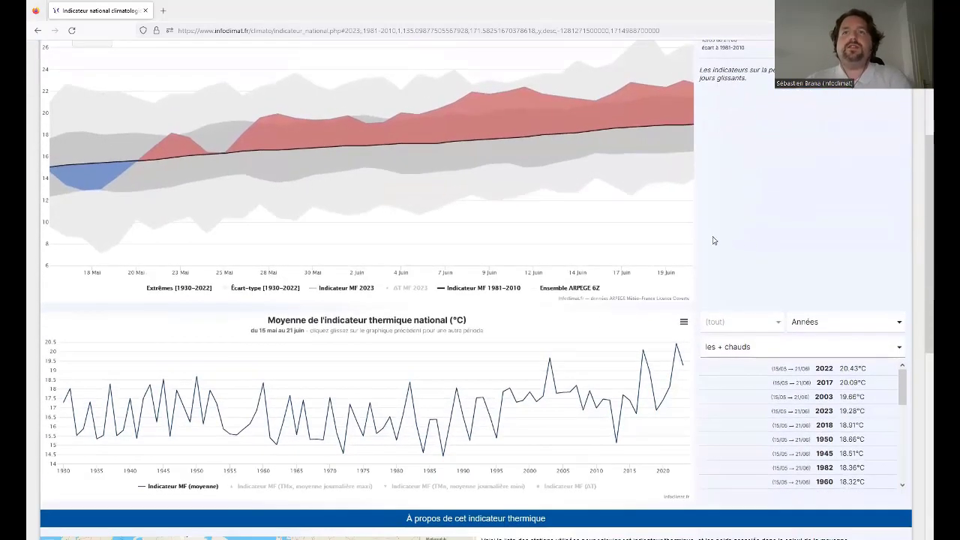
{"action": "scroll", "coordinate": [705, 244], "scroll_direction": "down", "scroll_amount": 2}
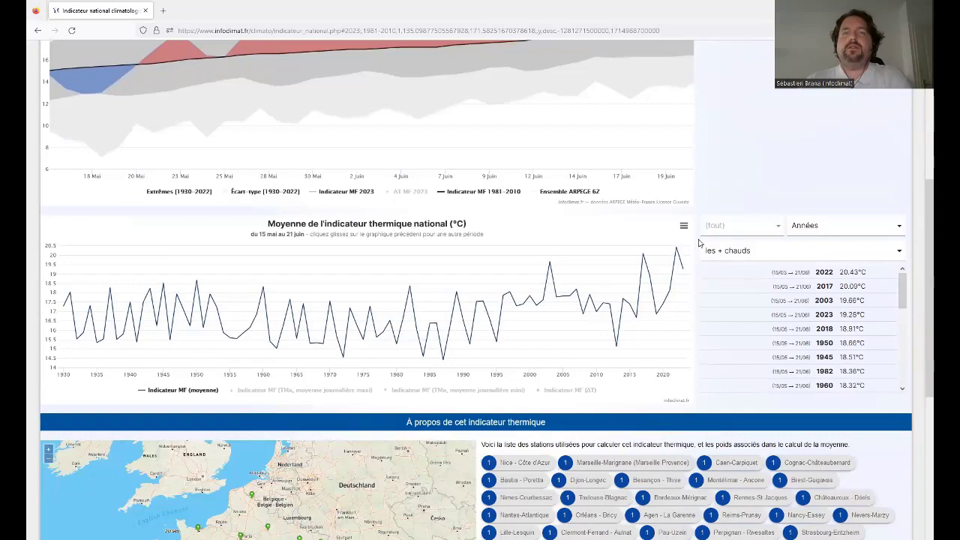
{"action": "scroll", "coordinate": [698, 243], "scroll_direction": "down", "scroll_amount": 2}
{"action": "scroll", "coordinate": [697, 243], "scroll_direction": "up", "scroll_amount": 3}
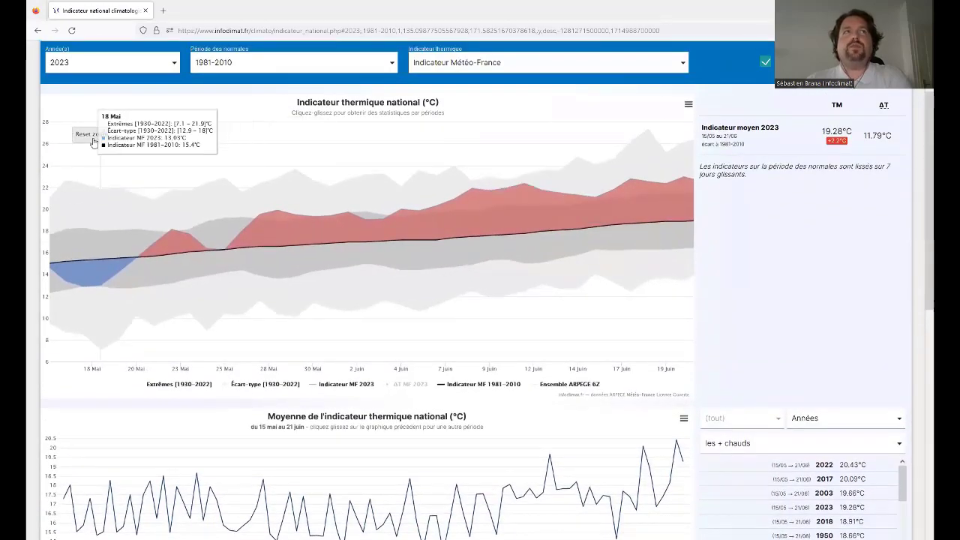
- Reset the chart zoom to the full year and view the map and list of stations used for the indicator
{"action": "left_click", "coordinate": [90, 134]}
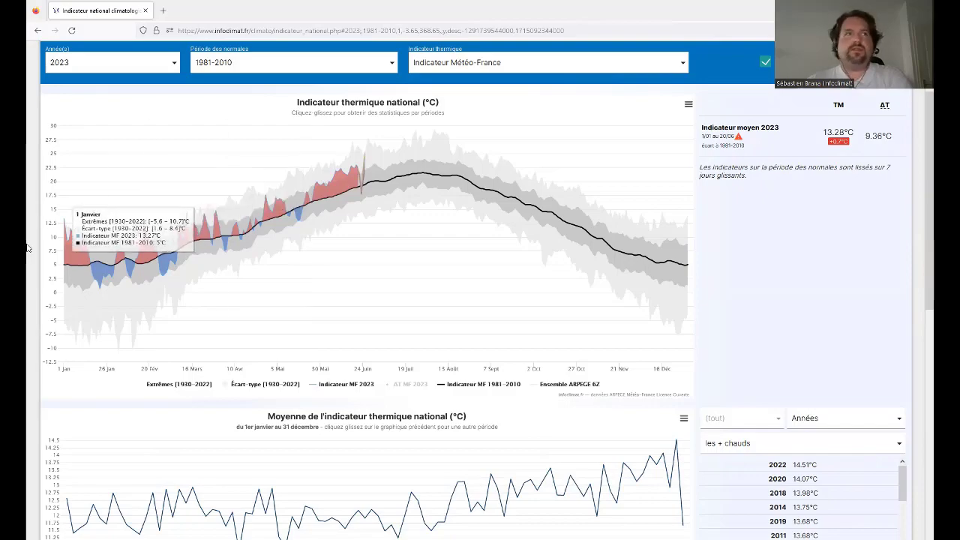
{"action": "scroll", "coordinate": [29, 248], "scroll_direction": "down", "scroll_amount": 1}
{"action": "scroll", "coordinate": [28, 247], "scroll_direction": "down", "scroll_amount": 6}
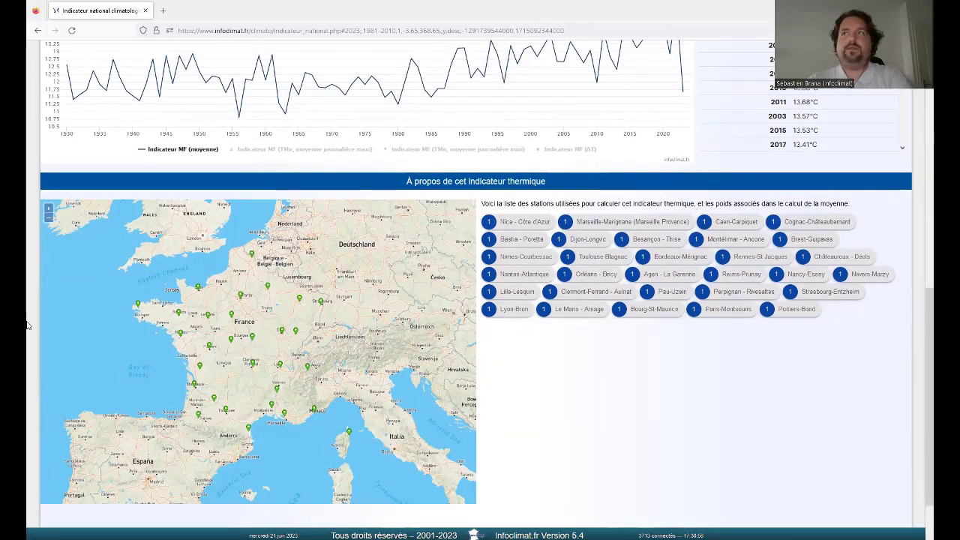
{"action": "scroll", "coordinate": [27, 324], "scroll_direction": "up", "scroll_amount": 10}
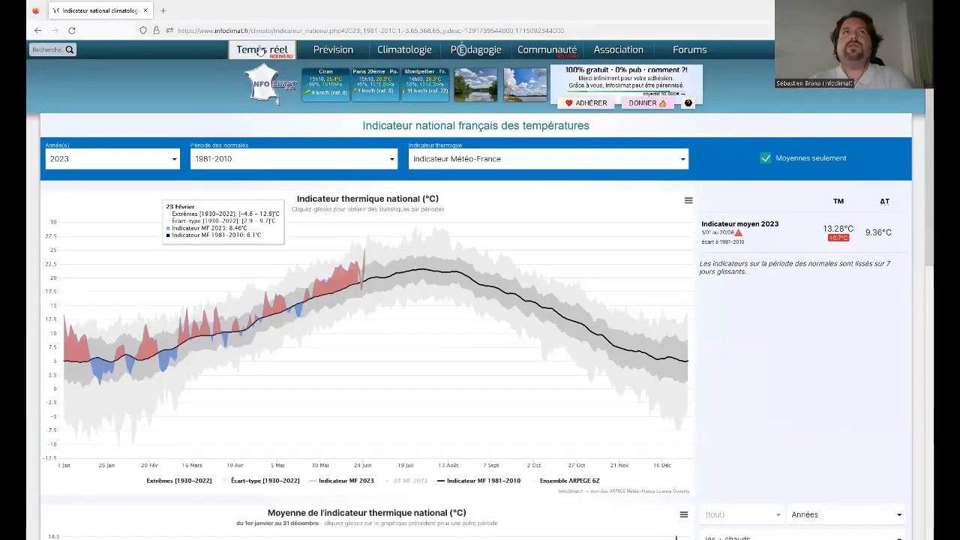
- Open the high-resolution rain radar from the real-time section and play its 3-hour animation
{"action": "mouse_move", "coordinate": [262, 49]}
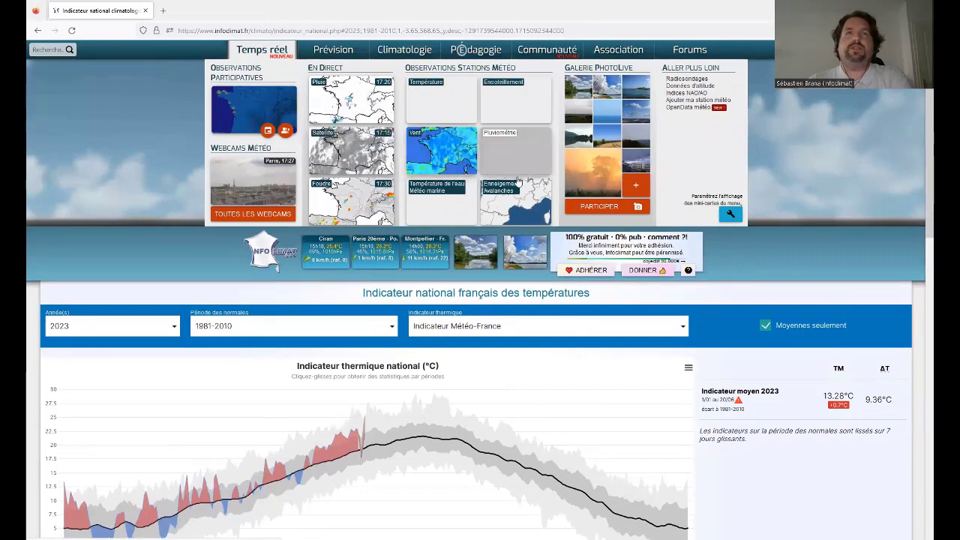
{"action": "left_click", "coordinate": [363, 100]}
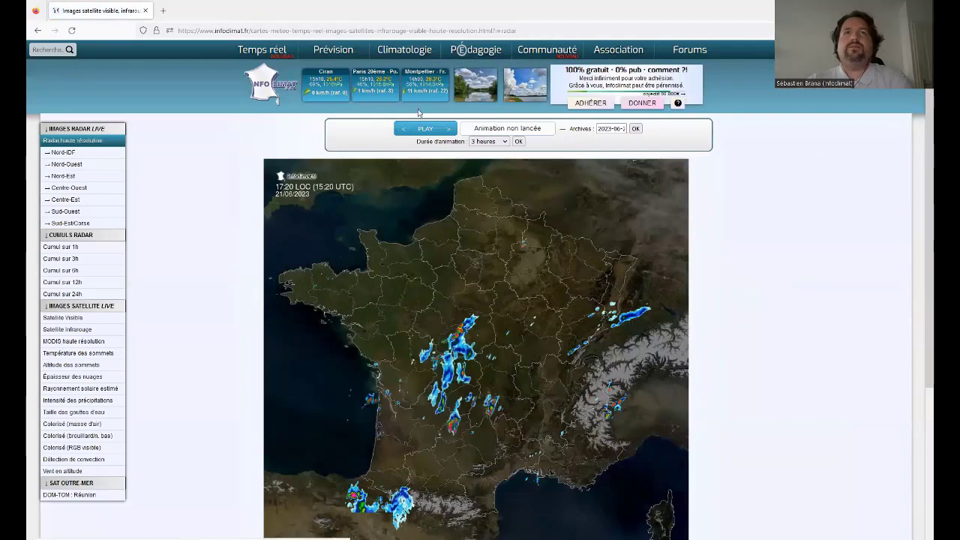
{"action": "left_click", "coordinate": [424, 128]}
{"action": "scroll", "coordinate": [187, 297], "scroll_direction": "down", "scroll_amount": 1}
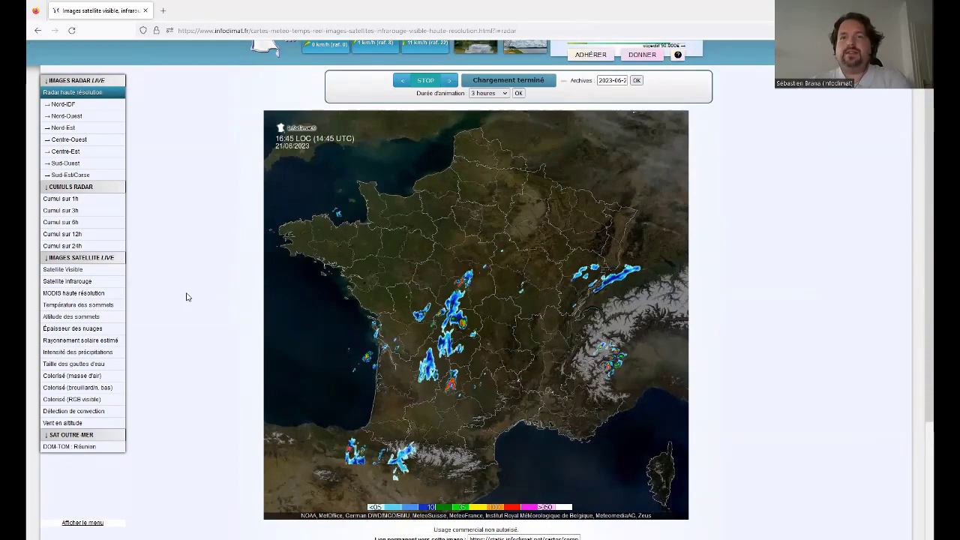
- Show the local forecasts, interactive maps and weather models offered in the forecast section
{"action": "scroll", "coordinate": [187, 297], "scroll_direction": "up", "scroll_amount": 2}
{"action": "mouse_move", "coordinate": [346, 57]}
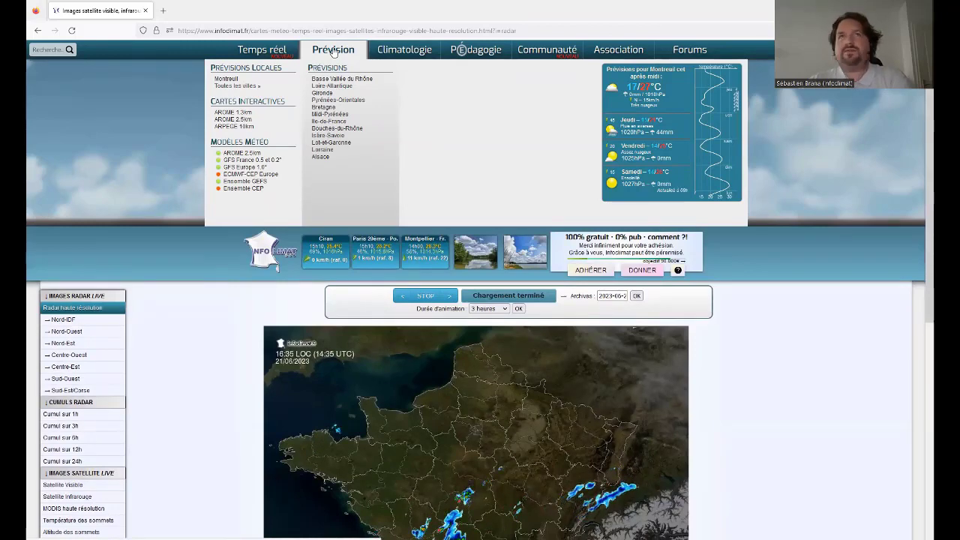
{"action": "scroll", "coordinate": [213, 161], "scroll_direction": "down", "scroll_amount": 3}
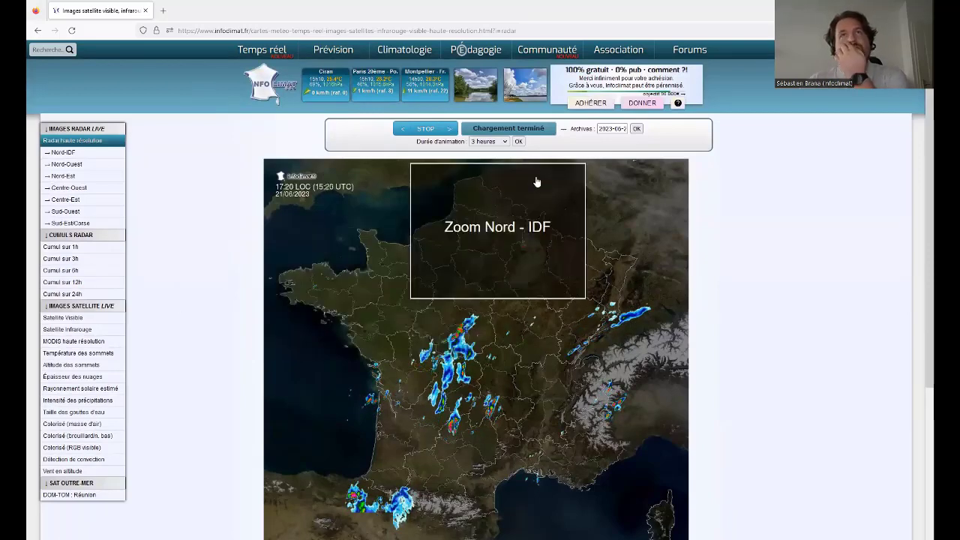
- Open the Infoclimat forums, dismiss the notification and return to the radar page
{"action": "left_click", "coordinate": [689, 49]}
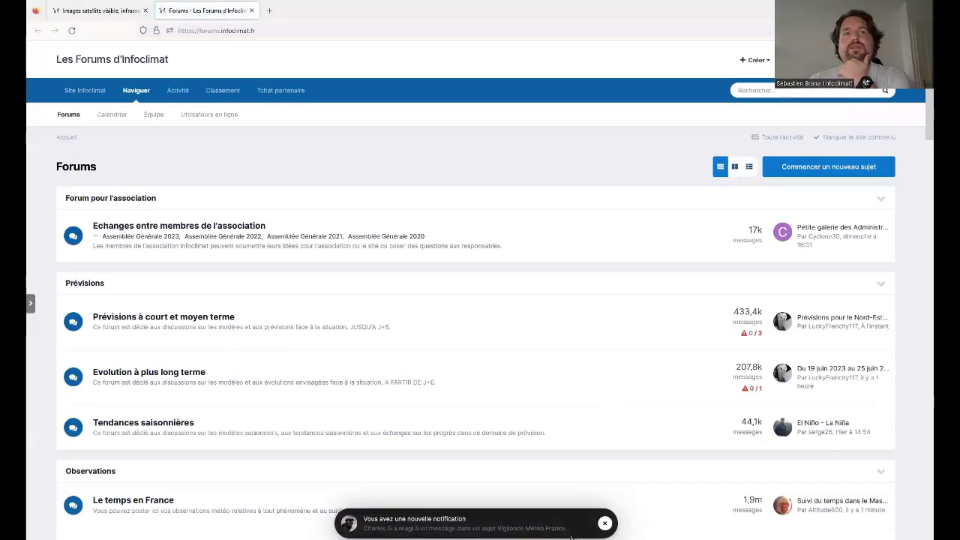
{"action": "left_click", "coordinate": [605, 523]}
{"action": "left_click", "coordinate": [98, 10]}
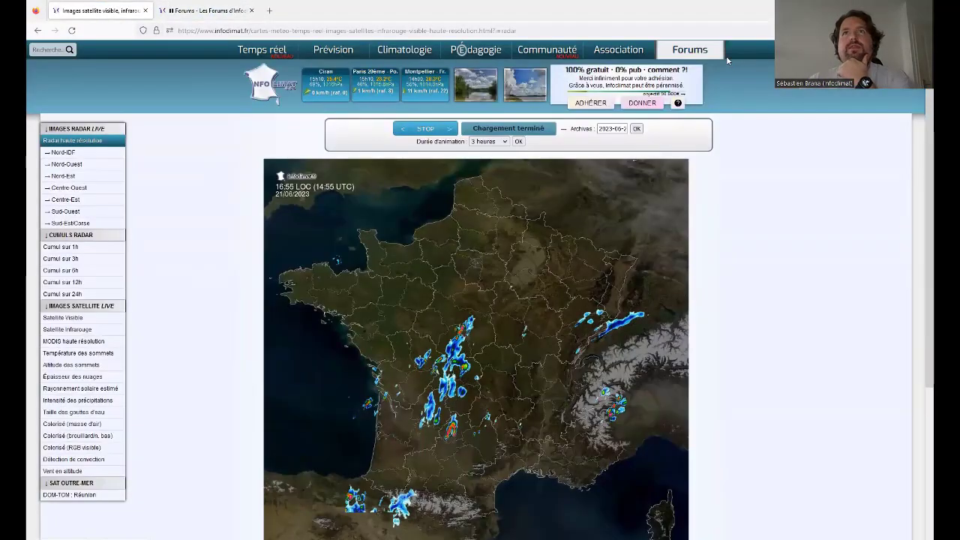
- Go back to the Infoclimat forums and browse the categories down to the Forum Météo à l'Ecole section
{"action": "left_click", "coordinate": [203, 10]}
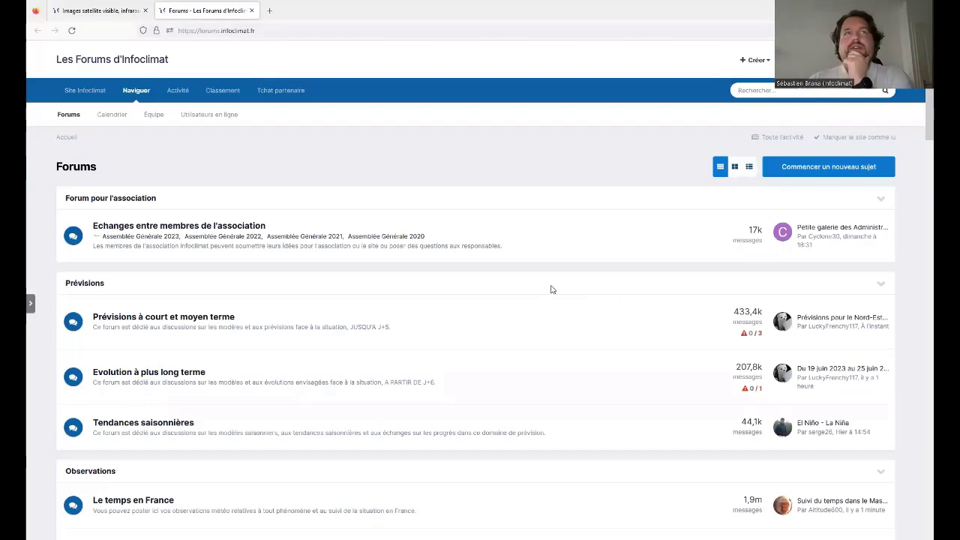
{"action": "scroll", "coordinate": [551, 290], "scroll_direction": "down", "scroll_amount": 3}
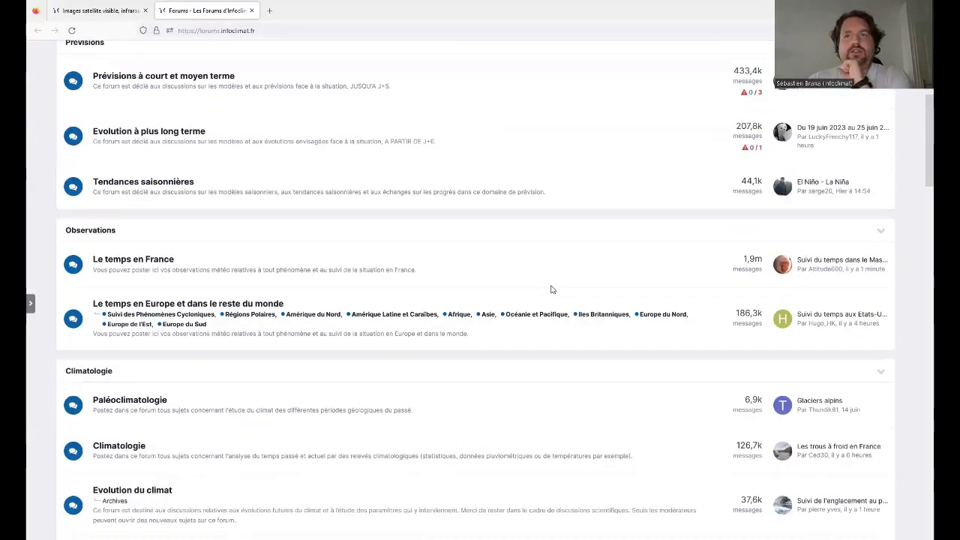
{"action": "scroll", "coordinate": [551, 289], "scroll_direction": "down", "scroll_amount": 5}
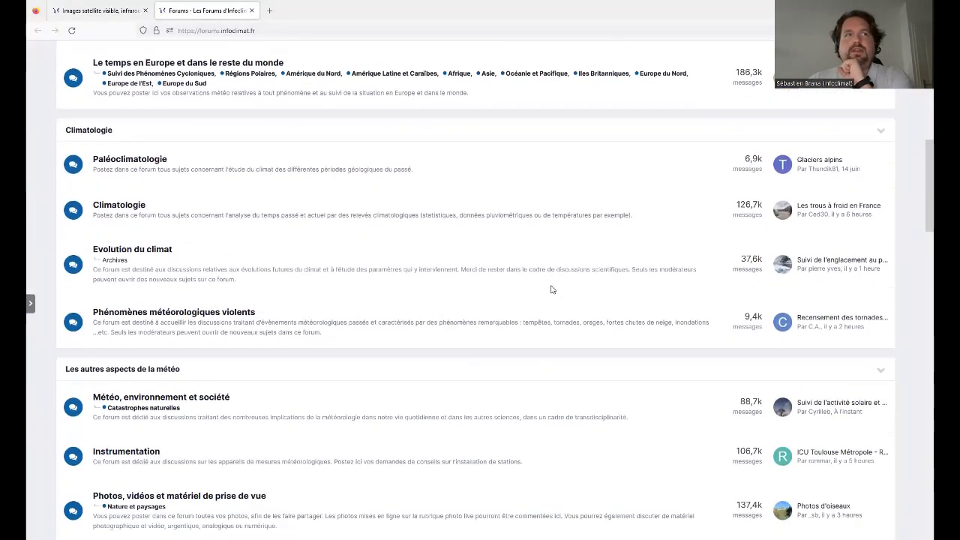
{"action": "scroll", "coordinate": [551, 289], "scroll_direction": "down", "scroll_amount": 3}
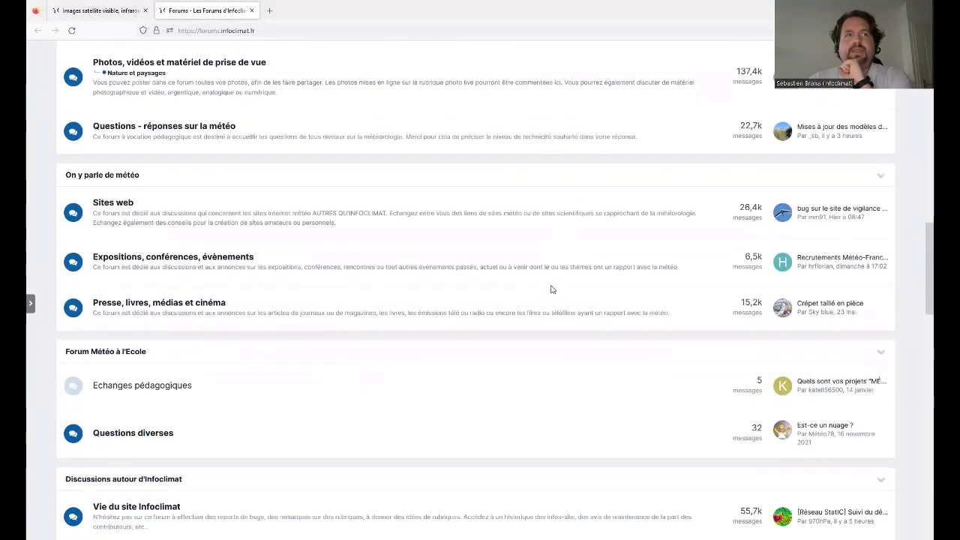
{"action": "left_click_drag", "start_coordinate": [66, 345], "coordinate": [244, 331]}
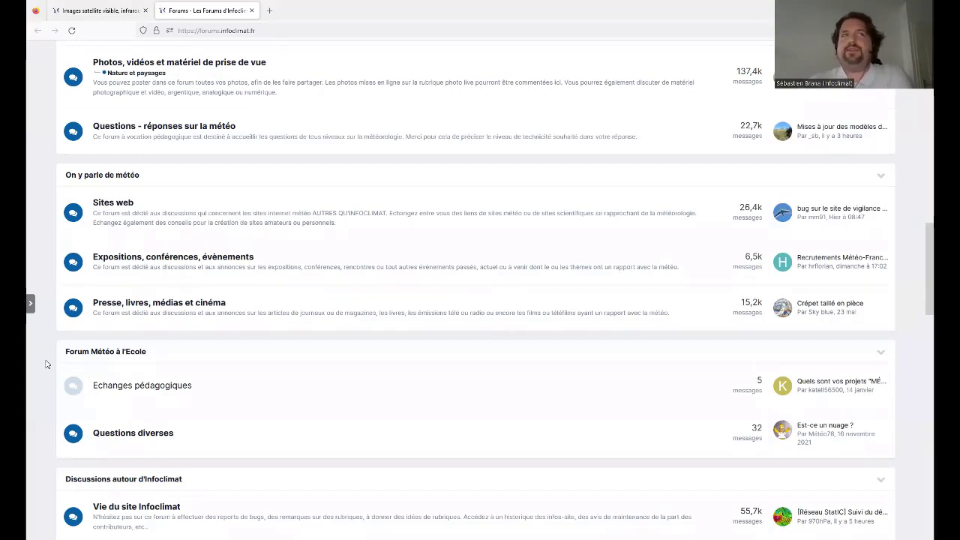
- Review the remaining forum categories and return to the Infoclimat home page with its real-time observations map
{"action": "scroll", "coordinate": [47, 362], "scroll_direction": "down", "scroll_amount": 3}
{"action": "scroll", "coordinate": [46, 364], "scroll_direction": "up", "scroll_amount": 5}
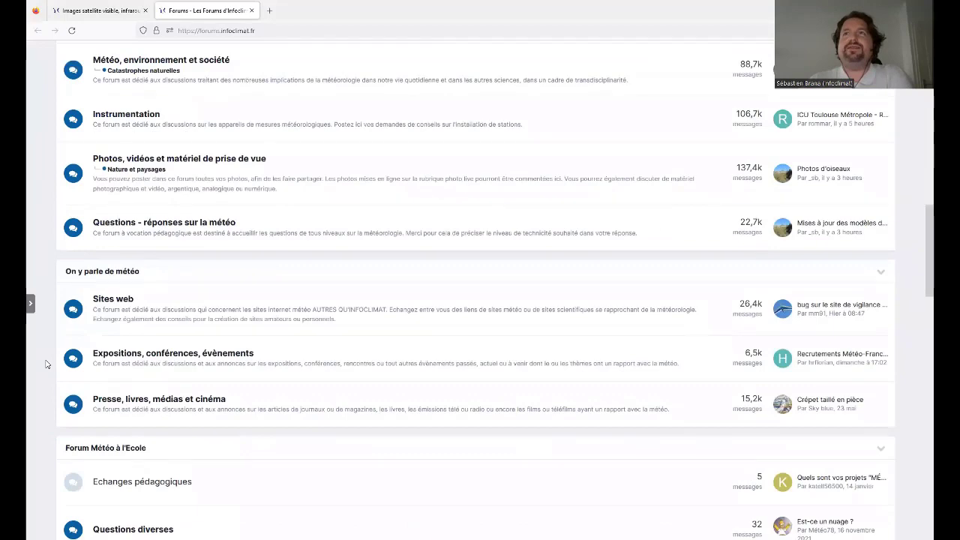
{"action": "scroll", "coordinate": [46, 364], "scroll_direction": "up", "scroll_amount": 10}
{"action": "scroll", "coordinate": [45, 363], "scroll_direction": "up", "scroll_amount": 8}
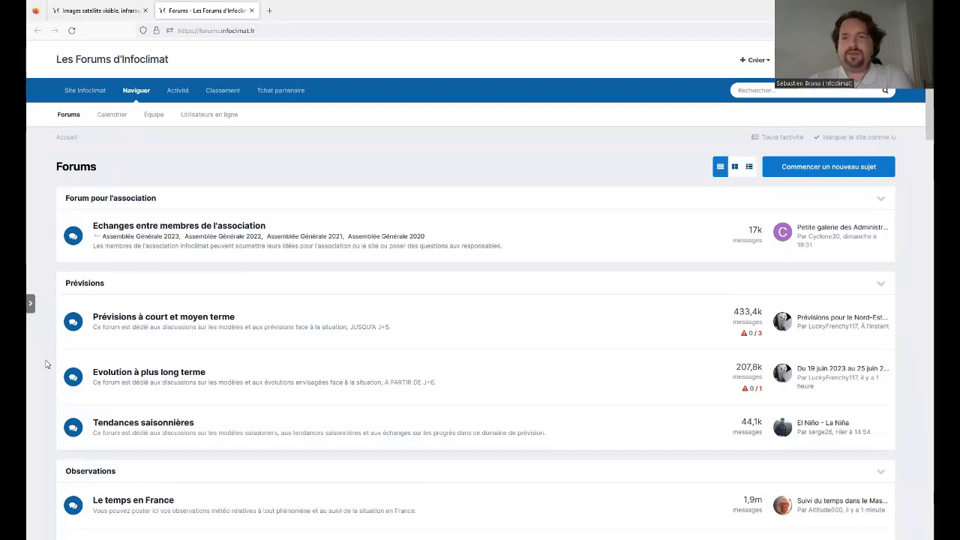
{"action": "left_click", "coordinate": [102, 10]}
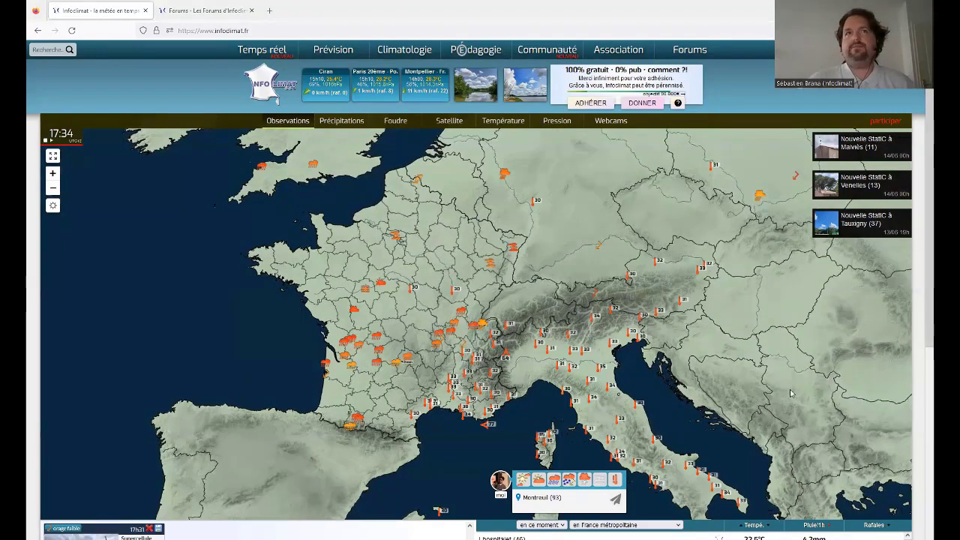
- Switch to the IC_MAE_2023v2.pdf presentation in Adobe Acrobat Reader and advance to slide 7, "Comment ça marche... ou pas ?!"
{"action": "key", "text": "alt+Tab"}
{"action": "key", "text": "Tab"}
{"action": "key", "text": "Tab"}
{"action": "key", "text": "Tab"}
{"action": "key", "text": "Tab"}
{"action": "key", "text": "Tab"}
{"action": "key", "text": "Tab"}
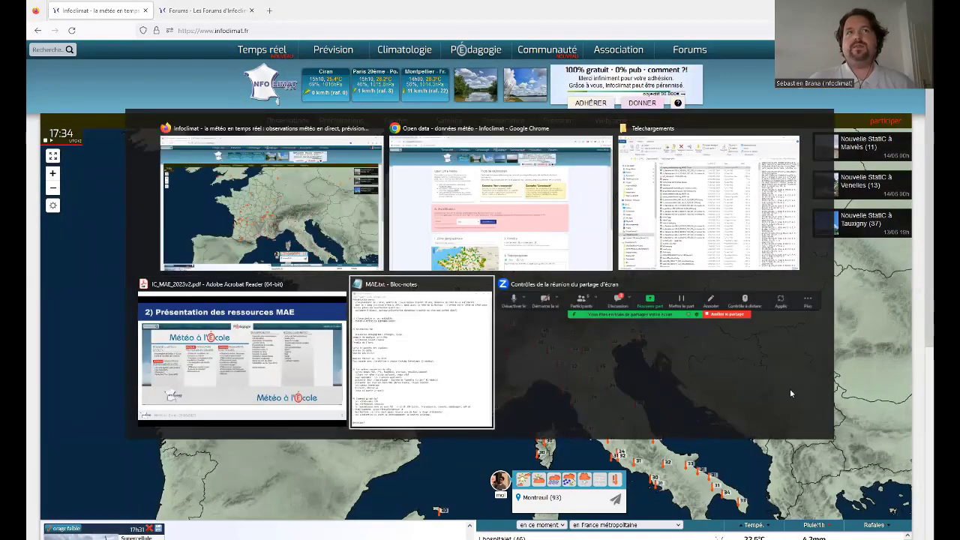
{"action": "key", "text": "Tab"}
{"action": "key", "text": "Tab"}
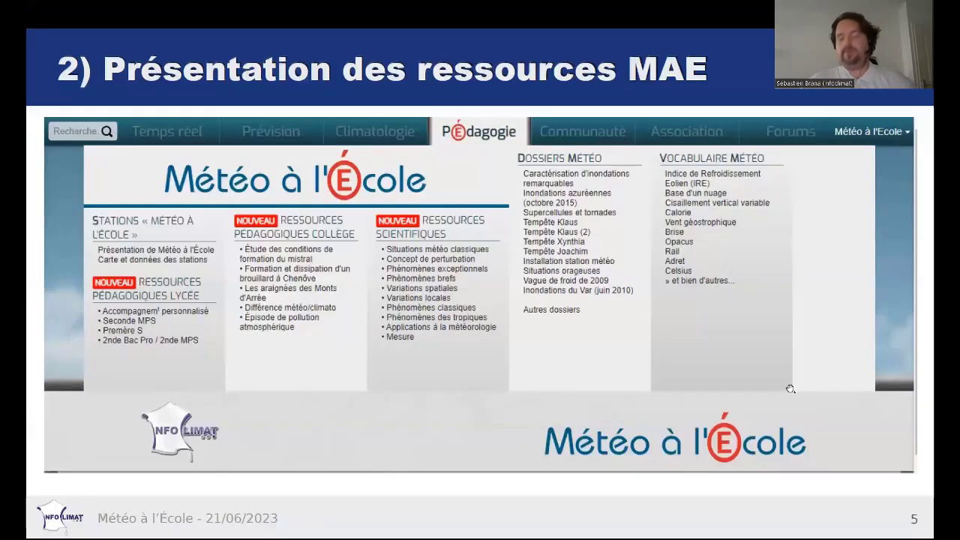
{"action": "key", "text": "Right"}
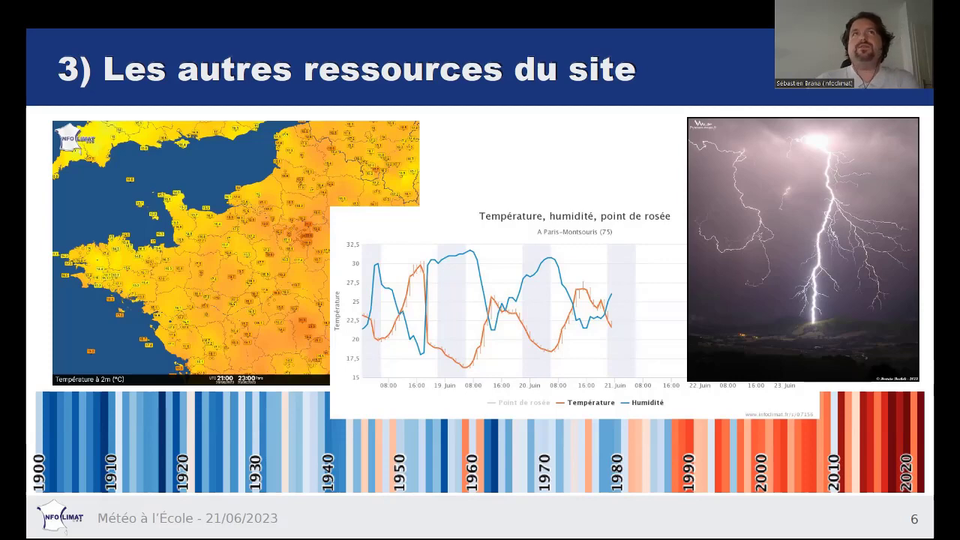
{"action": "key", "text": "Right"}
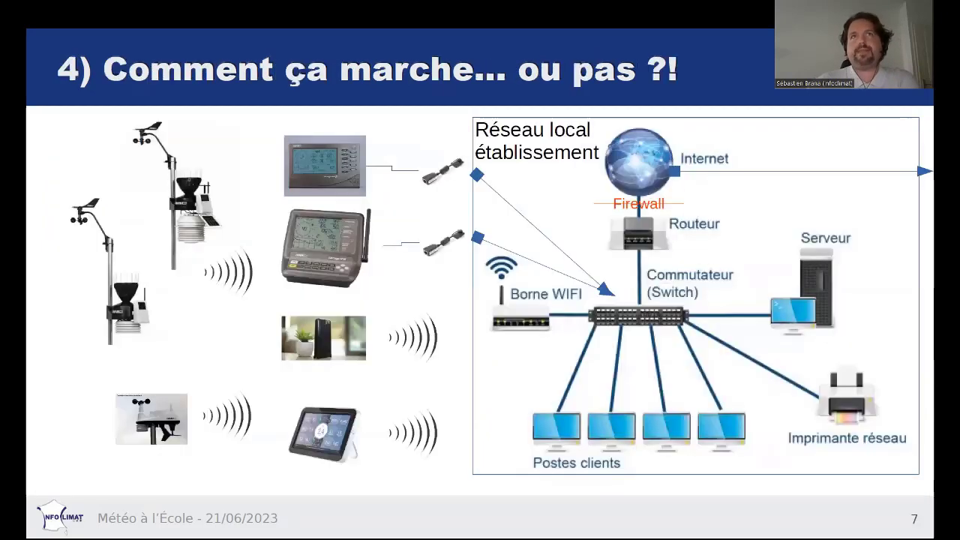